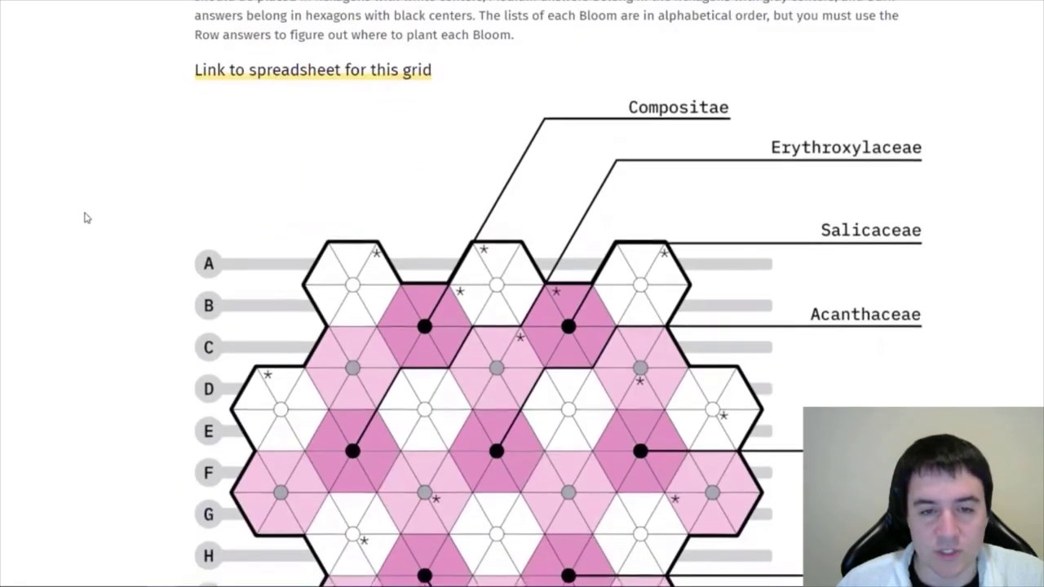
Open the linked spreadsheet for the puzzle's flower grid
{"action": "scroll", "coordinate": [83, 217], "scroll_direction": "down", "scroll_amount": 2}
{"action": "scroll", "coordinate": [275, 236], "scroll_direction": "up", "scroll_amount": 3}
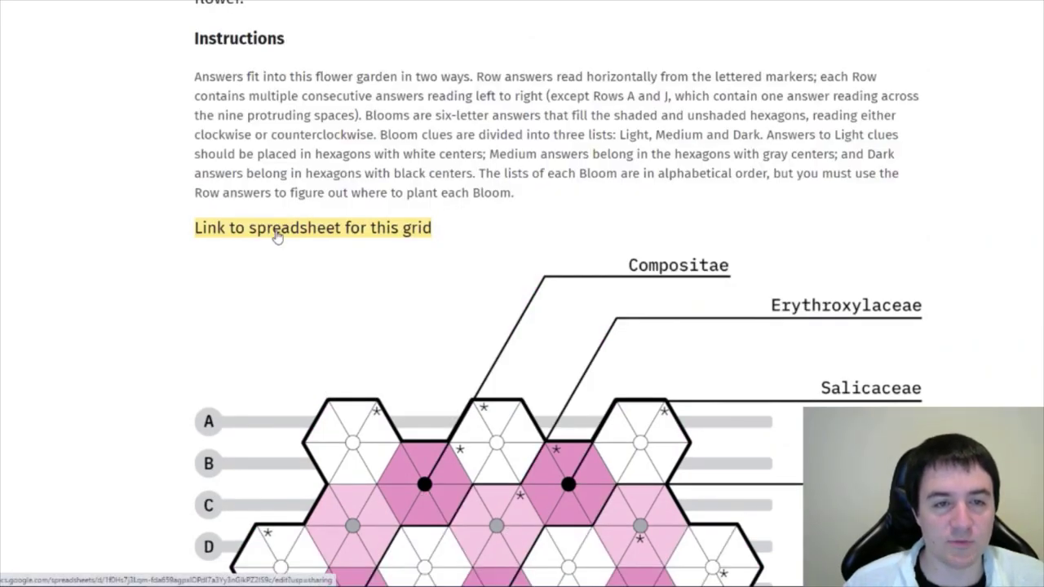
{"action": "left_click", "coordinate": [274, 236]}
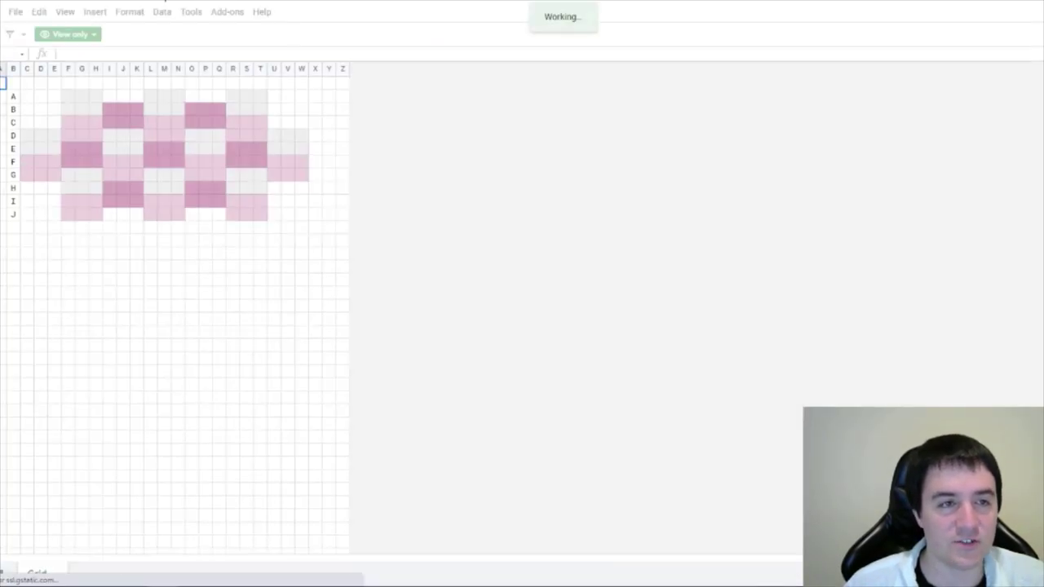
Return to the National Museum of Natural History puzzle page and review its instructions, hexagon grid, row and bloom clues, and butterfly section
{"action": "key", "text": "ctrl+shift+Tab"}
{"action": "scroll", "coordinate": [350, 79], "scroll_direction": "up", "scroll_amount": 2}
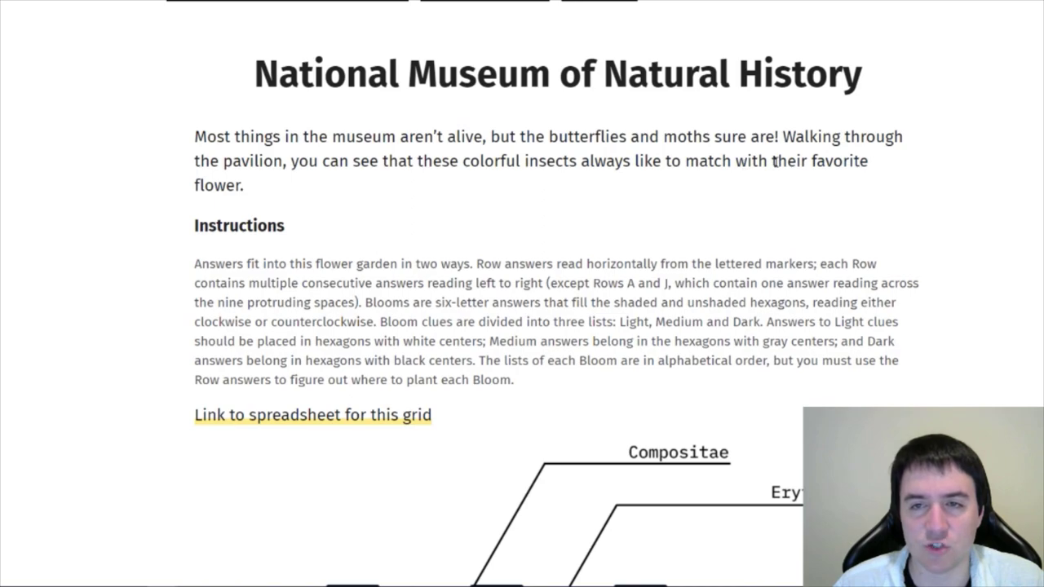
{"action": "scroll", "coordinate": [185, 136], "scroll_direction": "down", "scroll_amount": 2}
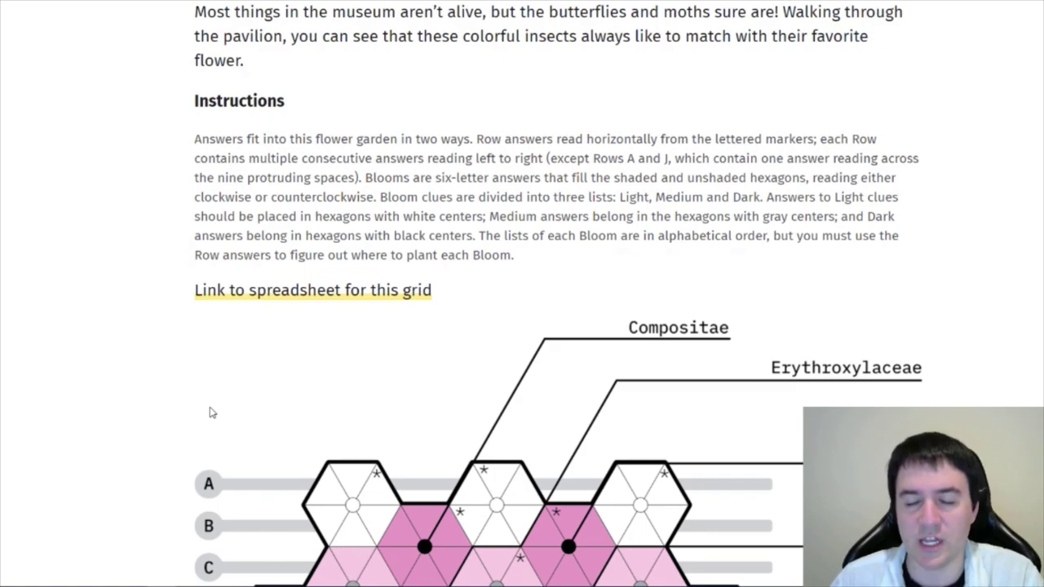
{"action": "scroll", "coordinate": [440, 316], "scroll_direction": "down", "scroll_amount": 1}
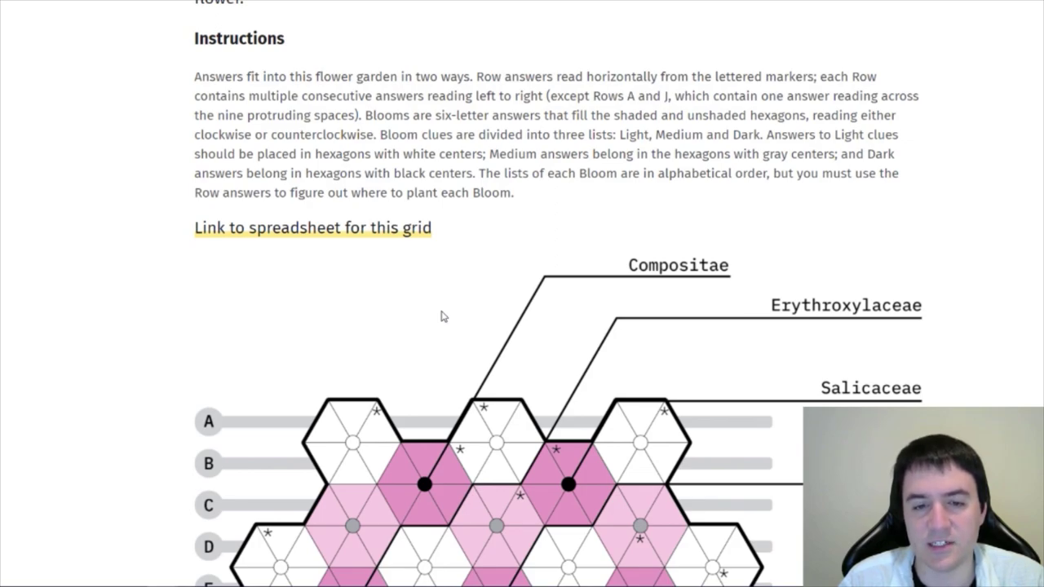
{"action": "scroll", "coordinate": [441, 316], "scroll_direction": "down", "scroll_amount": 3}
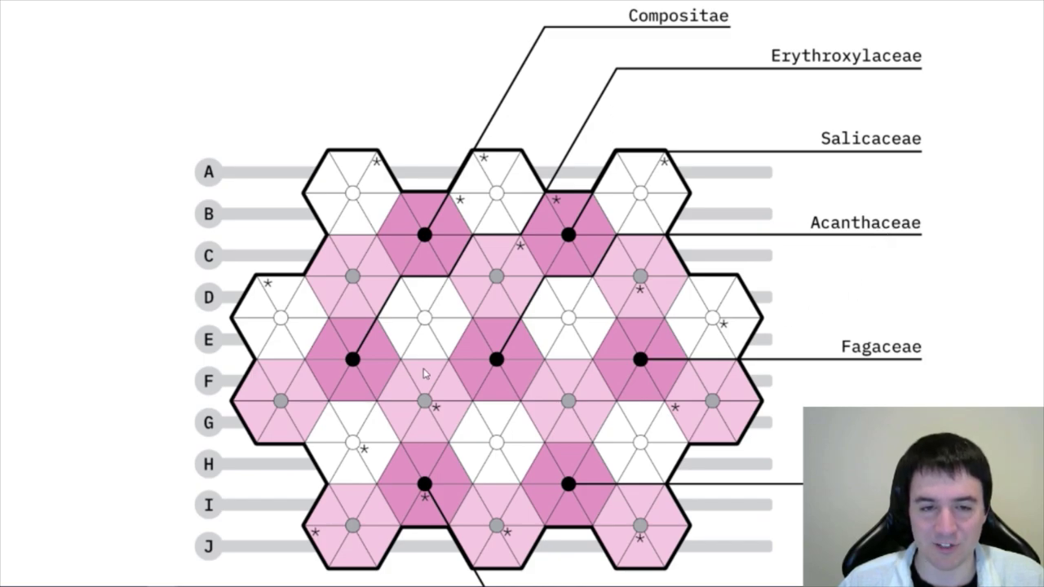
{"action": "scroll", "coordinate": [422, 363], "scroll_direction": "down", "scroll_amount": 1}
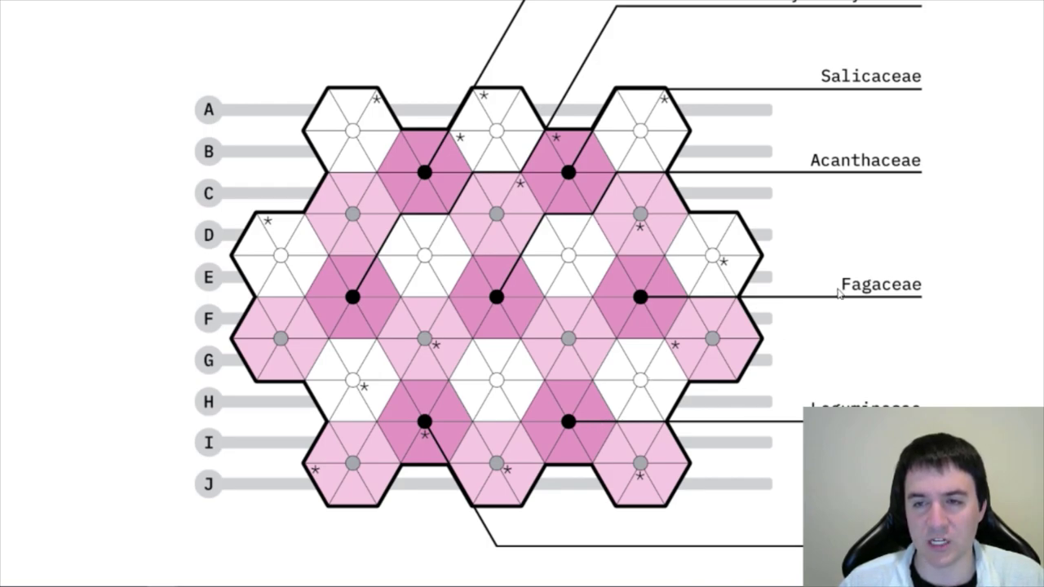
{"action": "scroll", "coordinate": [878, 285], "scroll_direction": "up", "scroll_amount": 1}
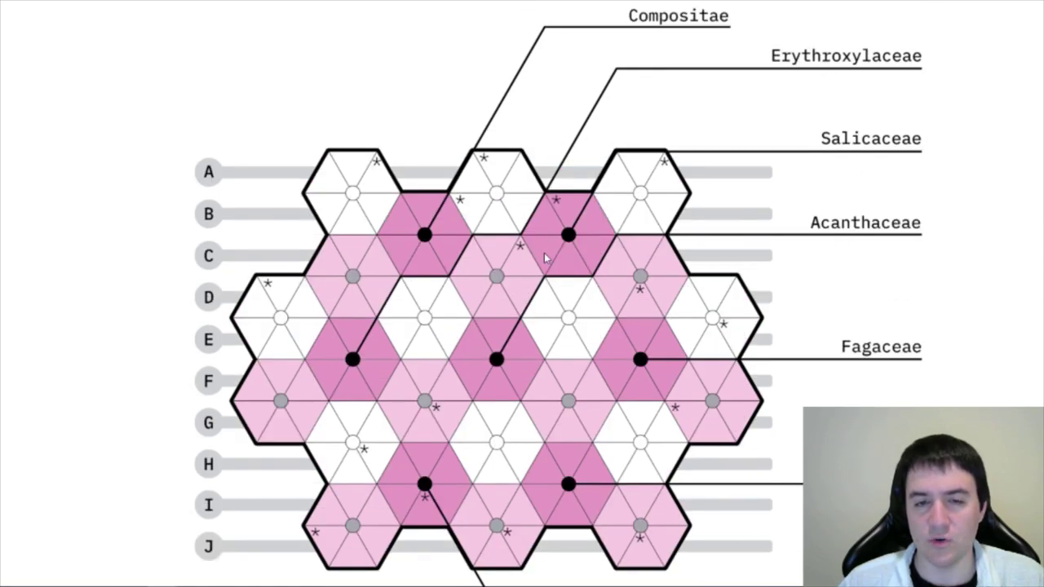
{"action": "scroll", "coordinate": [489, 269], "scroll_direction": "down", "scroll_amount": 10}
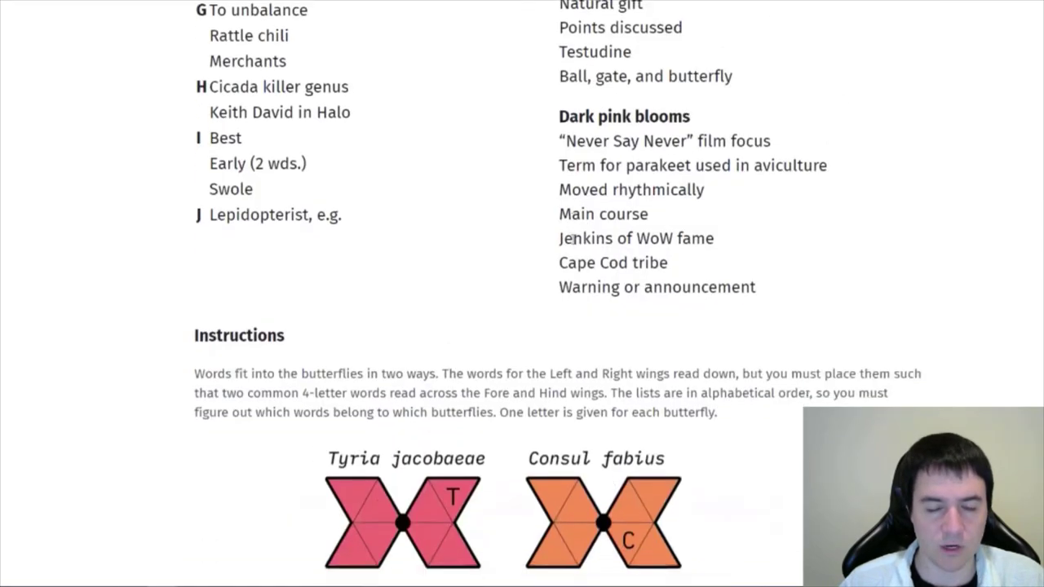
{"action": "scroll", "coordinate": [440, 289], "scroll_direction": "down", "scroll_amount": 8}
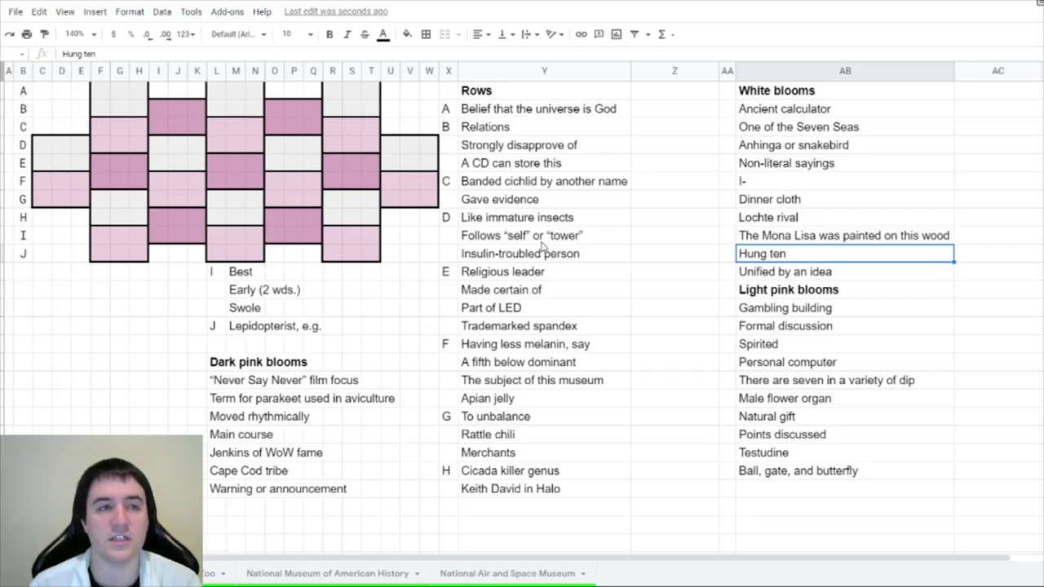
Enter SCIENTIST beside the row J clue "Lepidopterist, e.g."
{"action": "left_click", "coordinate": [522, 181]}
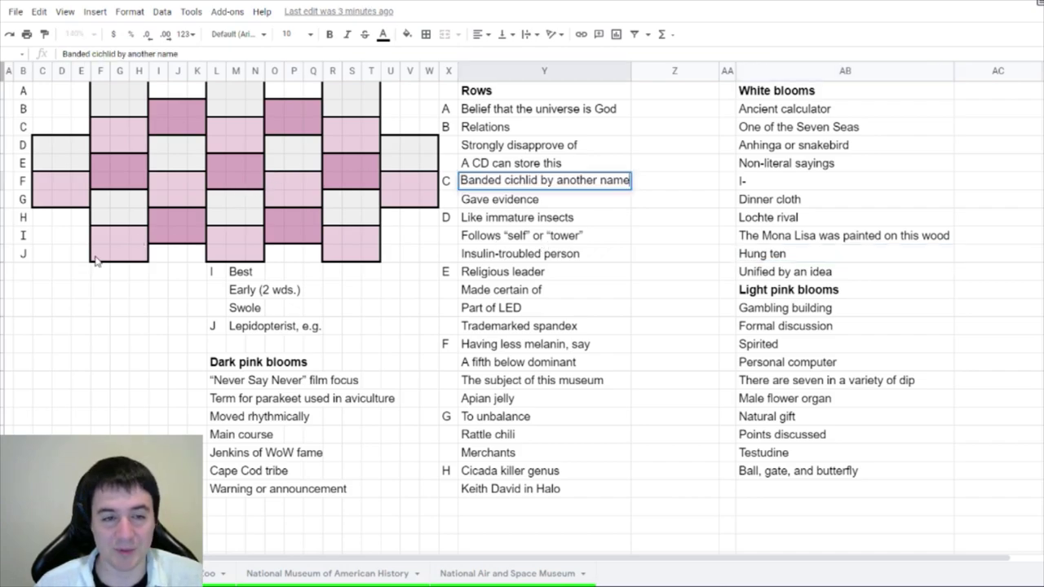
{"action": "left_click", "coordinate": [247, 330]}
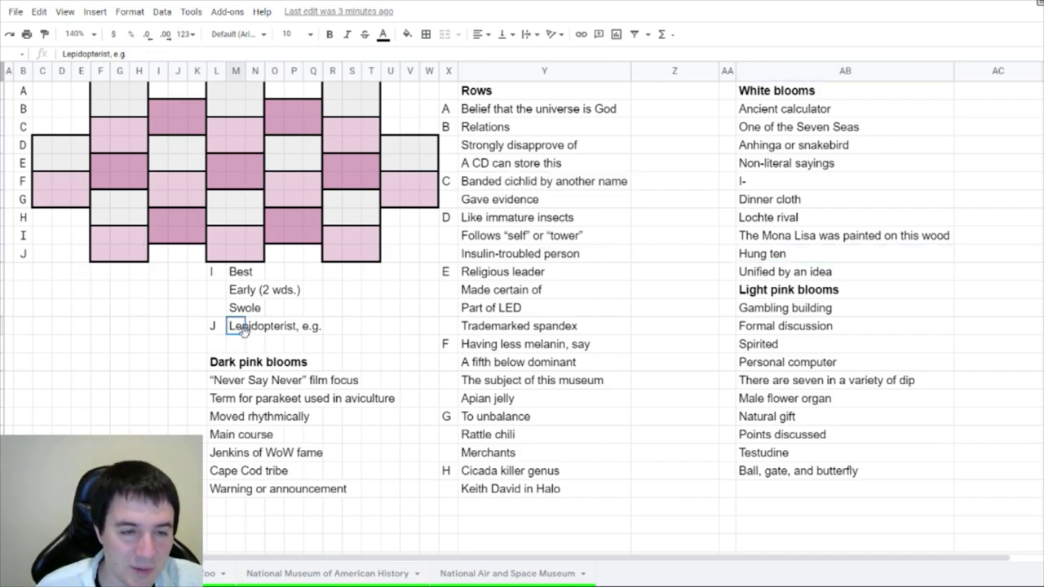
{"action": "left_click", "coordinate": [244, 344]}
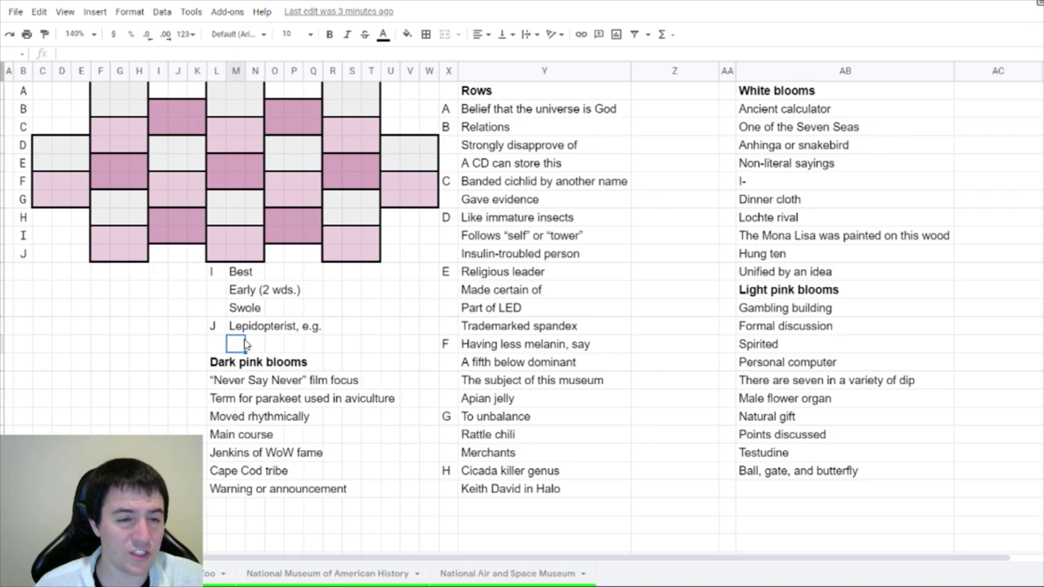
{"action": "left_click", "coordinate": [331, 254]}
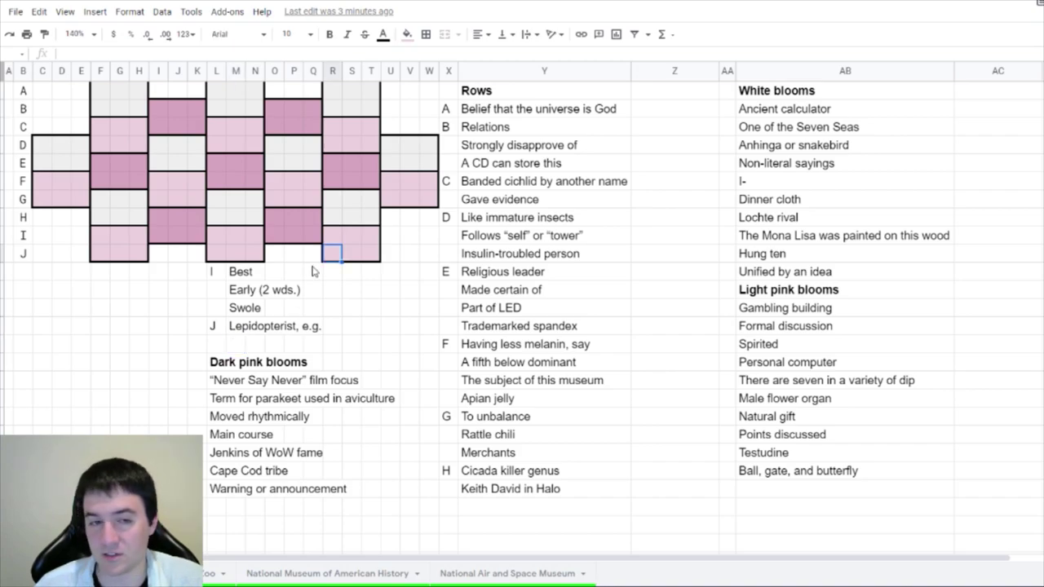
{"action": "left_click", "coordinate": [348, 329]}
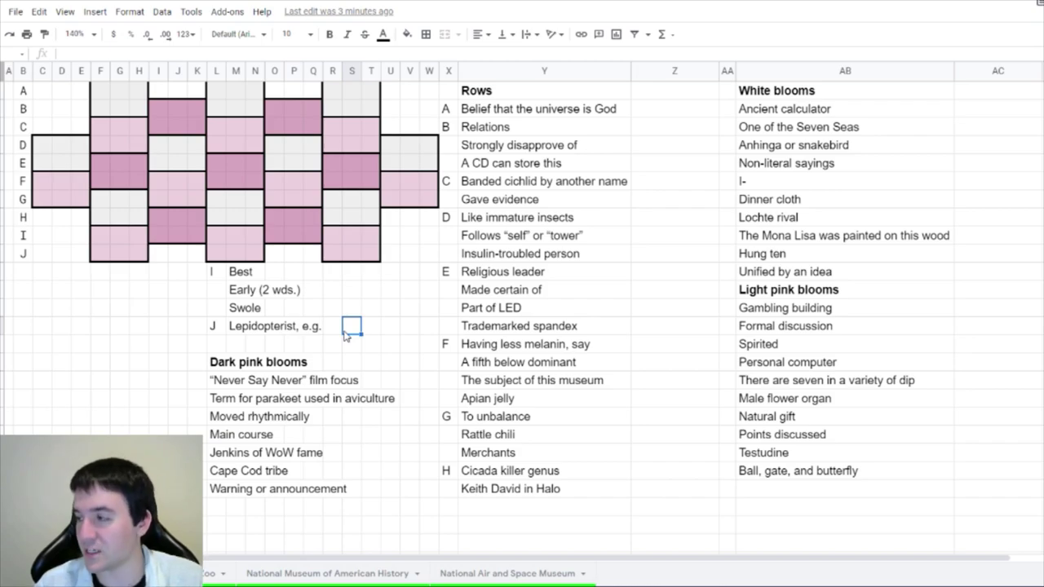
{"action": "type", "text": "SCIENTIST"}
{"action": "key", "text": "Return"}
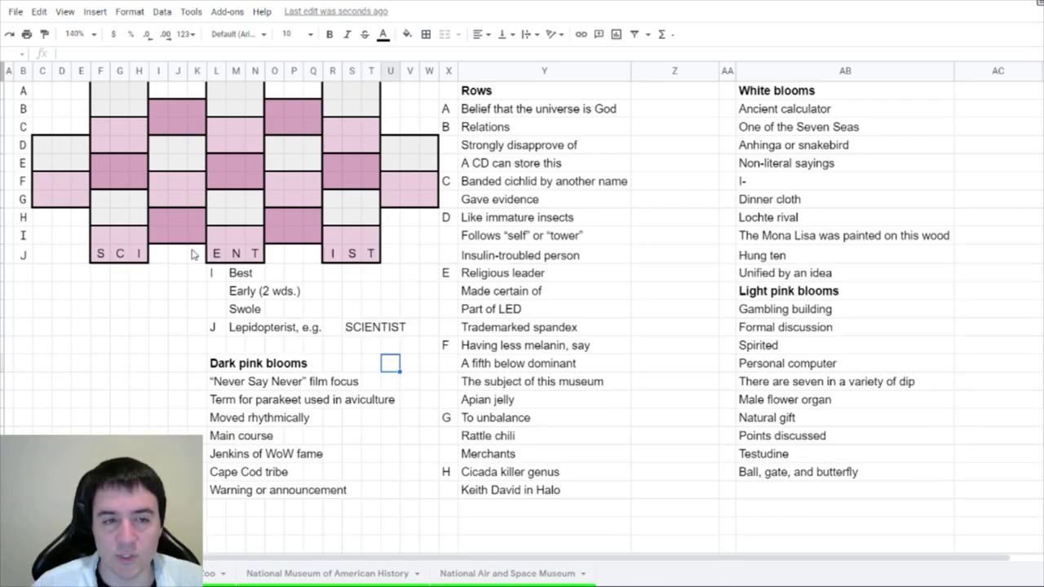
Note tentative row I answers beside their clues: "greatest?" for "Best" and "strong? bulky?" for "Swole"
{"action": "left_click", "coordinate": [101, 256]}
{"action": "left_click_drag", "start_coordinate": [115, 259], "coordinate": [138, 259]}
{"action": "left_click", "coordinate": [233, 254]}
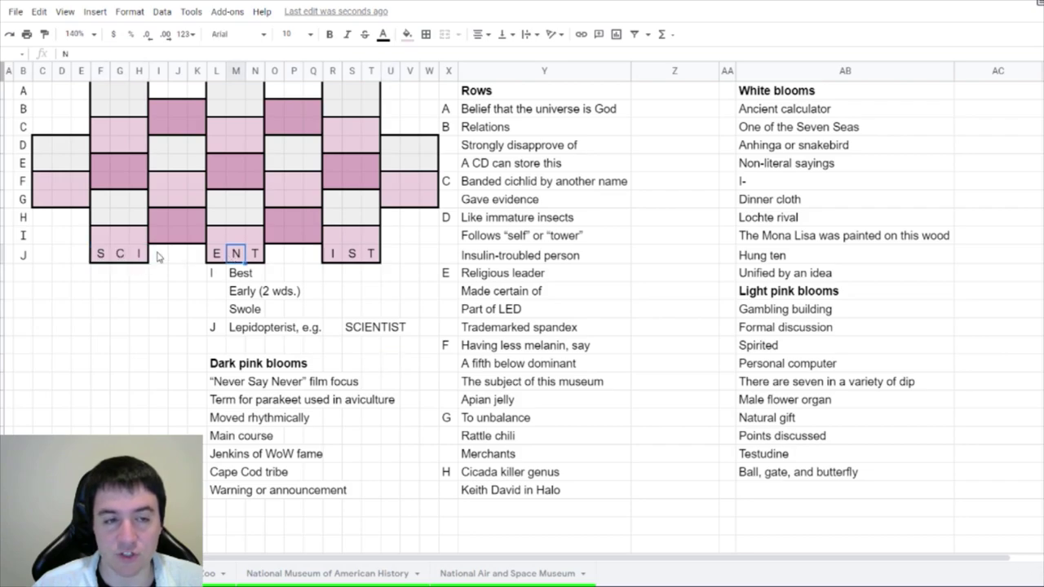
{"action": "left_click", "coordinate": [100, 242]}
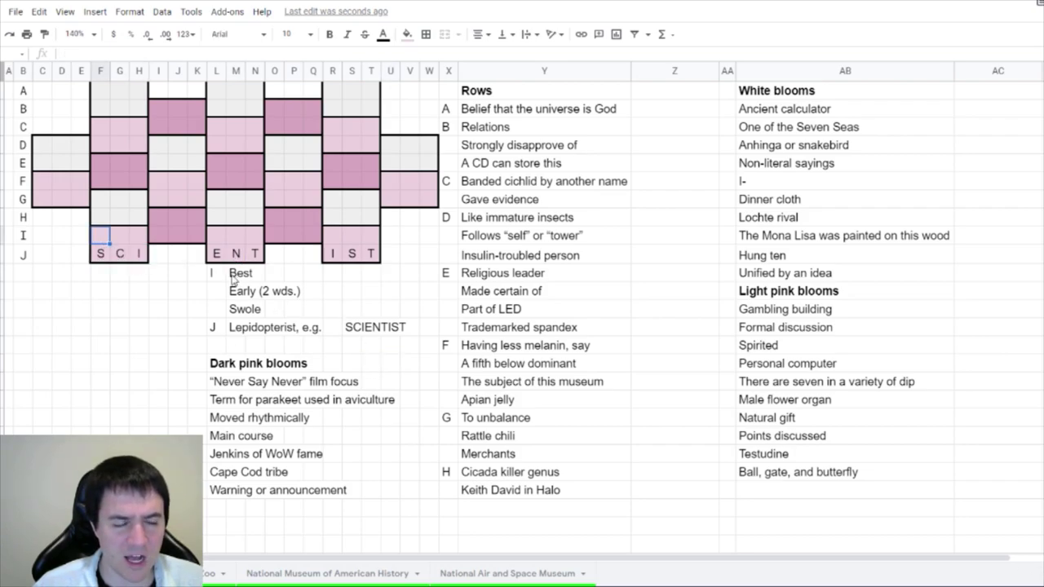
{"action": "left_click", "coordinate": [344, 277]}
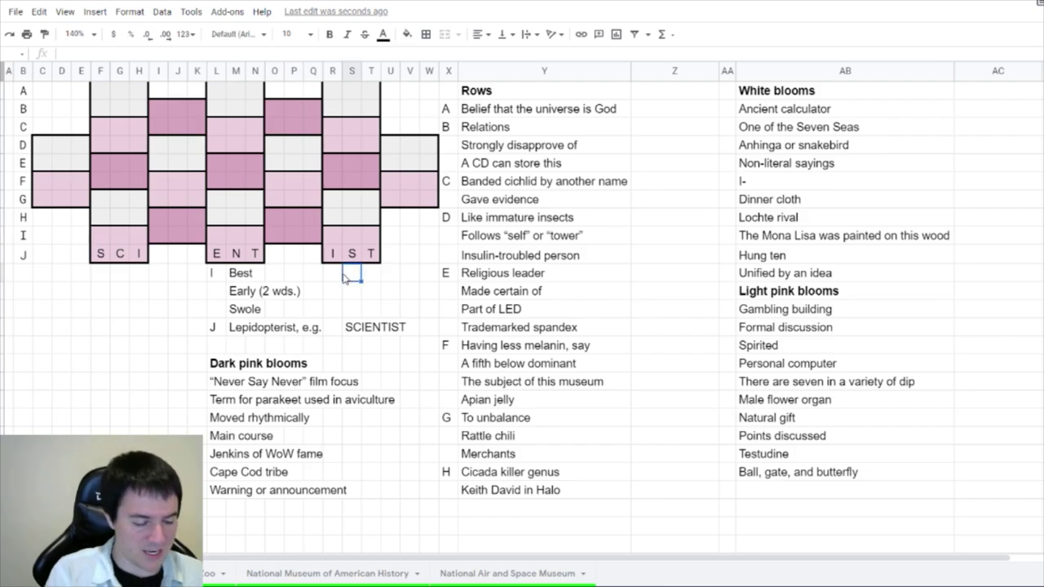
{"action": "type", "text": "greatest?"}
{"action": "left_click", "coordinate": [349, 309]}
{"action": "type", "text": "str"}
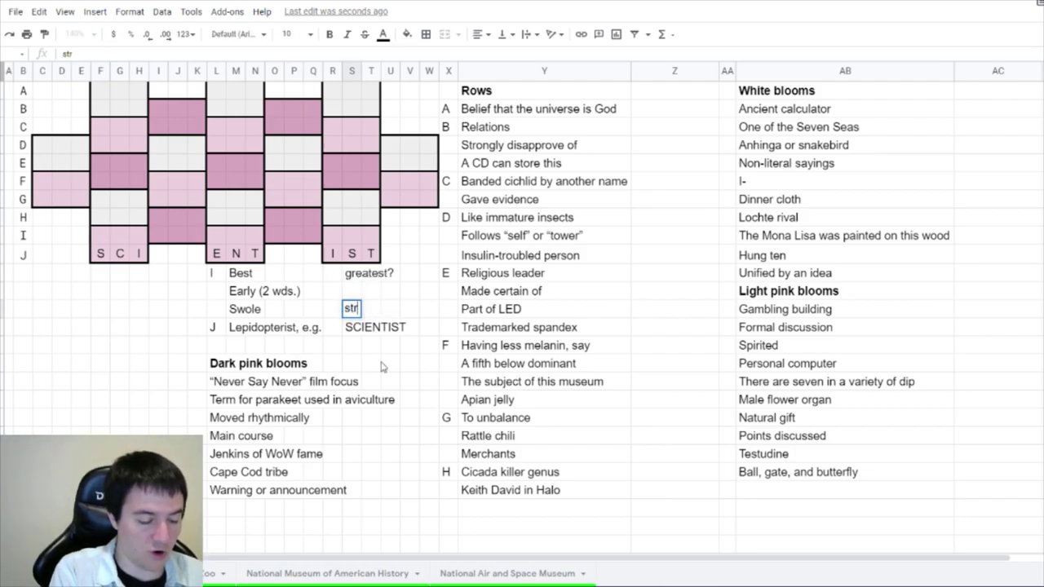
{"action": "type", "text": "ong? bulk"}
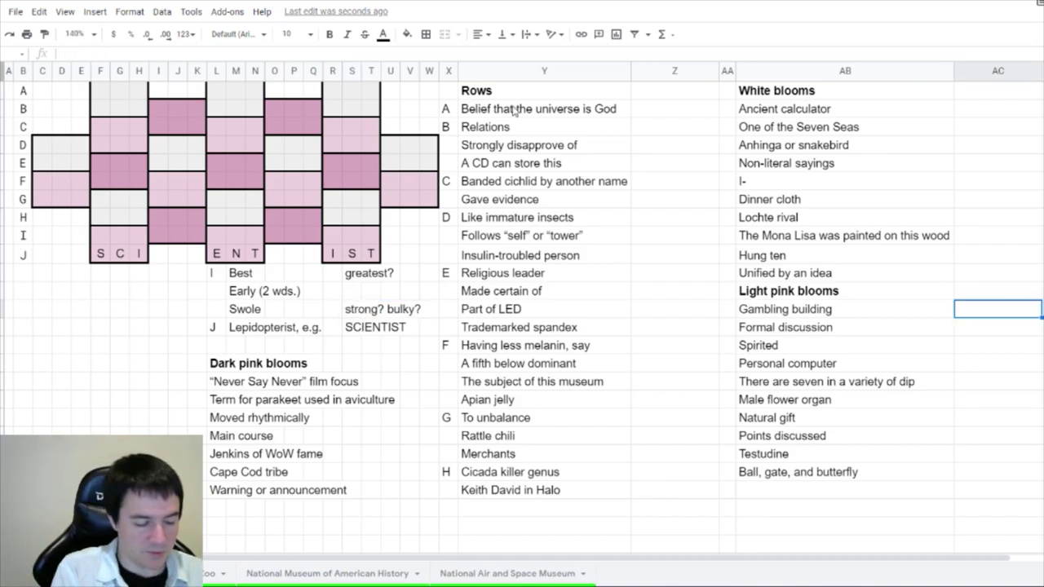
Enter the light pink bloom answers CASINO for "Gambling building" and DEBATE? for "Formal discussion"
{"action": "type", "text": "CASINO"}
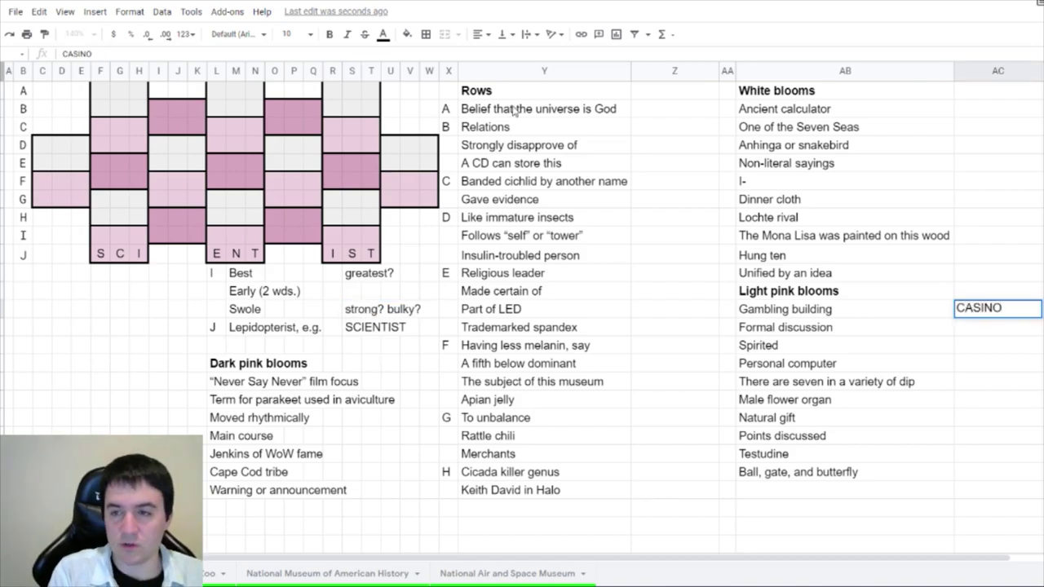
{"action": "key", "text": "Return"}
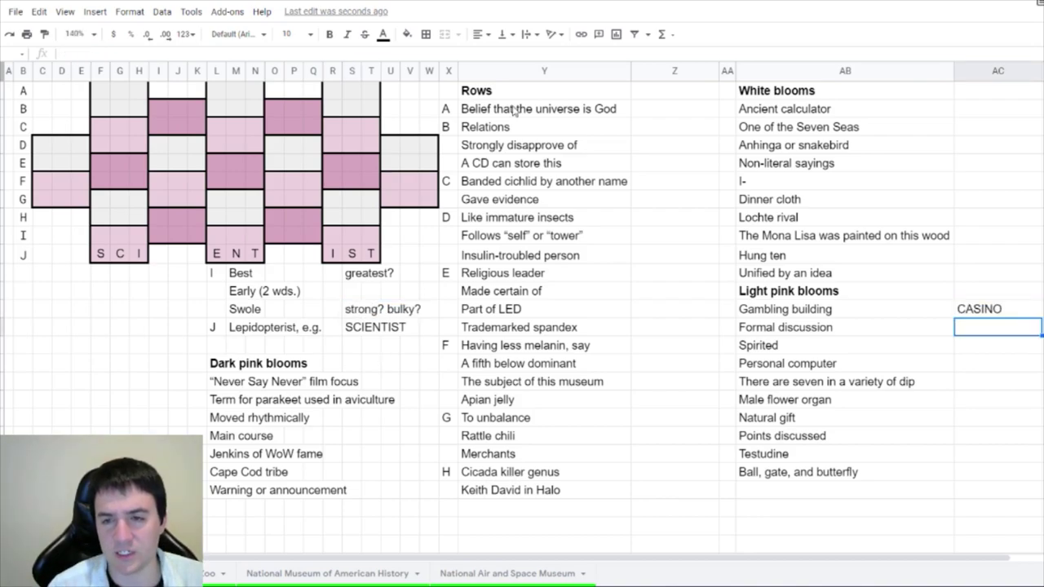
{"action": "type", "text": "DEBATE?"}
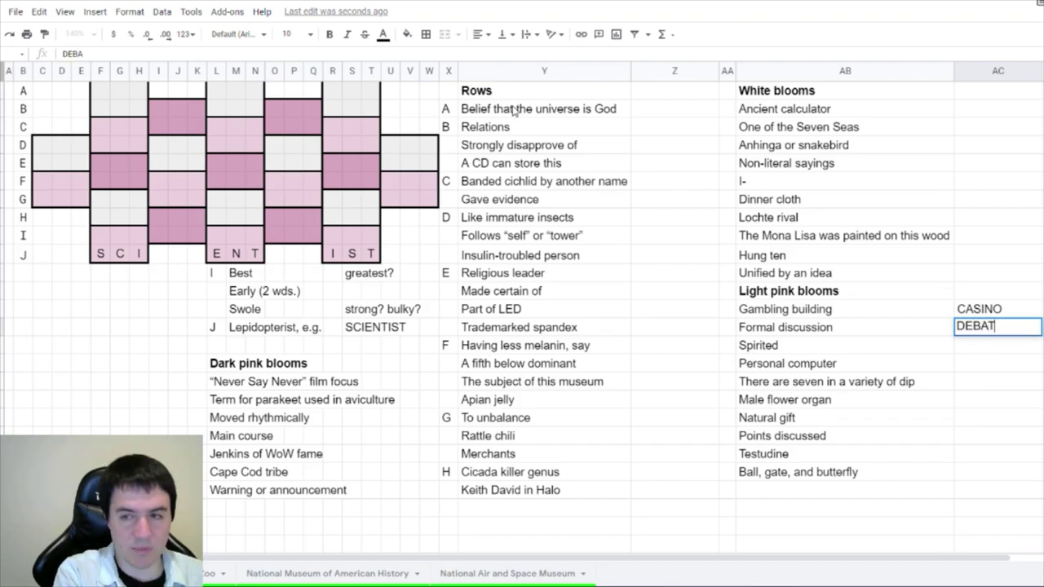
{"action": "key", "text": "Return"}
{"action": "key", "text": "Down"}
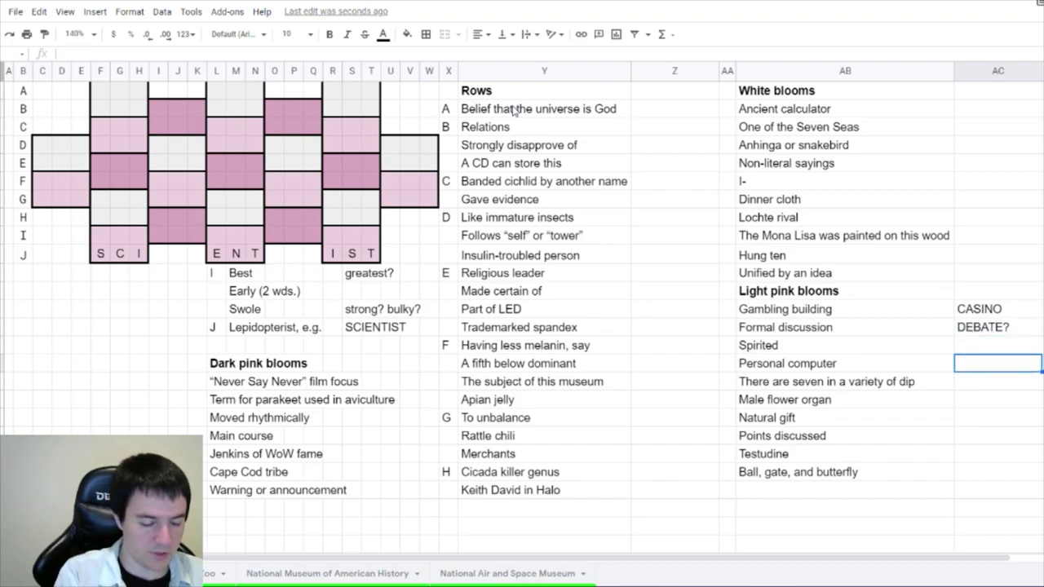
Enter LAPTOP for "Personal computer" and LAYERS for "There are seven in a variety of dip" in the light pink blooms
{"action": "type", "text": "LAPTOP"}
{"action": "key", "text": "Return"}
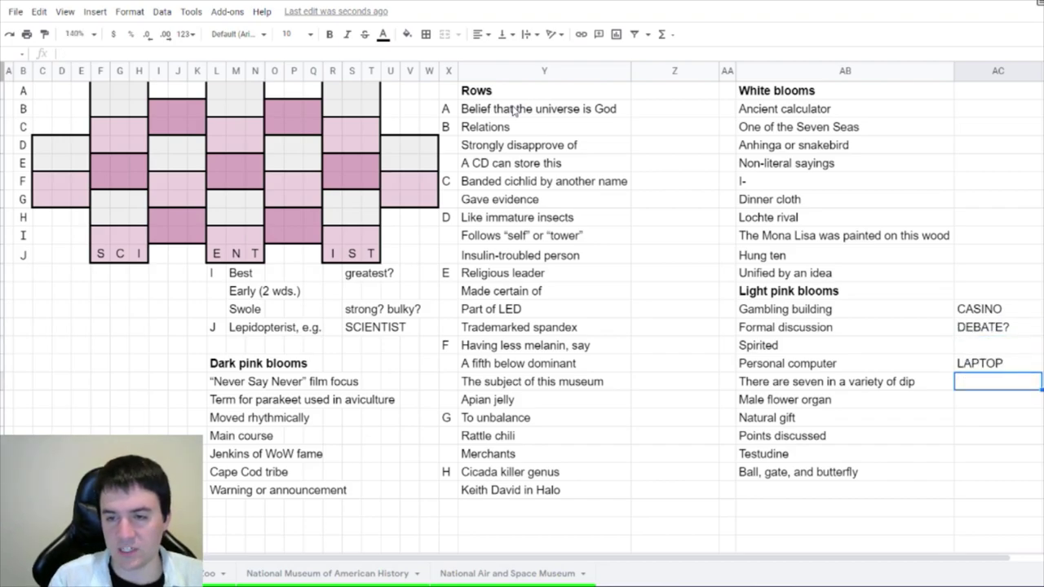
{"action": "type", "text": "LAYERS"}
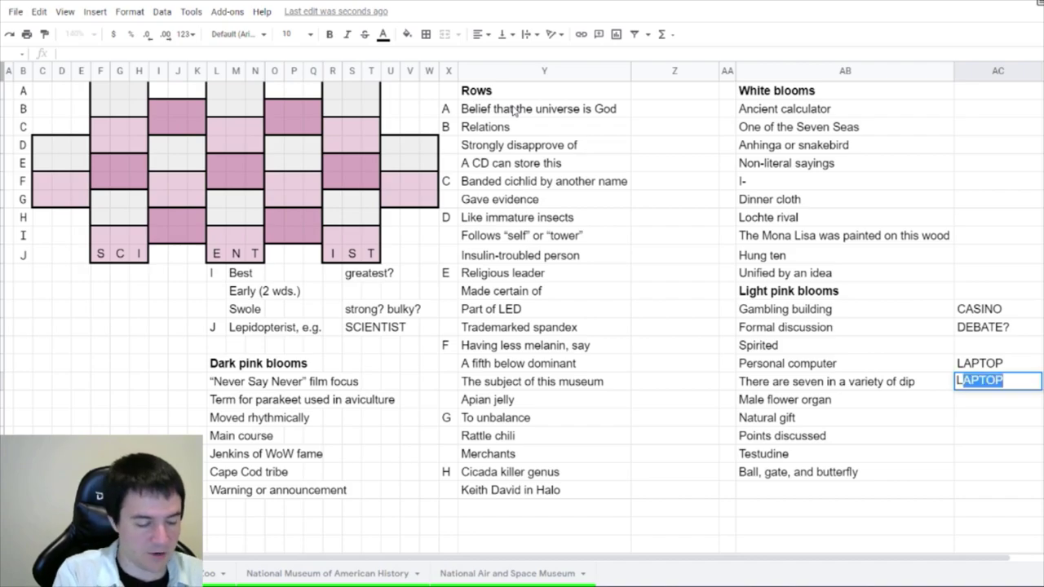
{"action": "key", "text": "Up"}
{"action": "key", "text": "Up"}
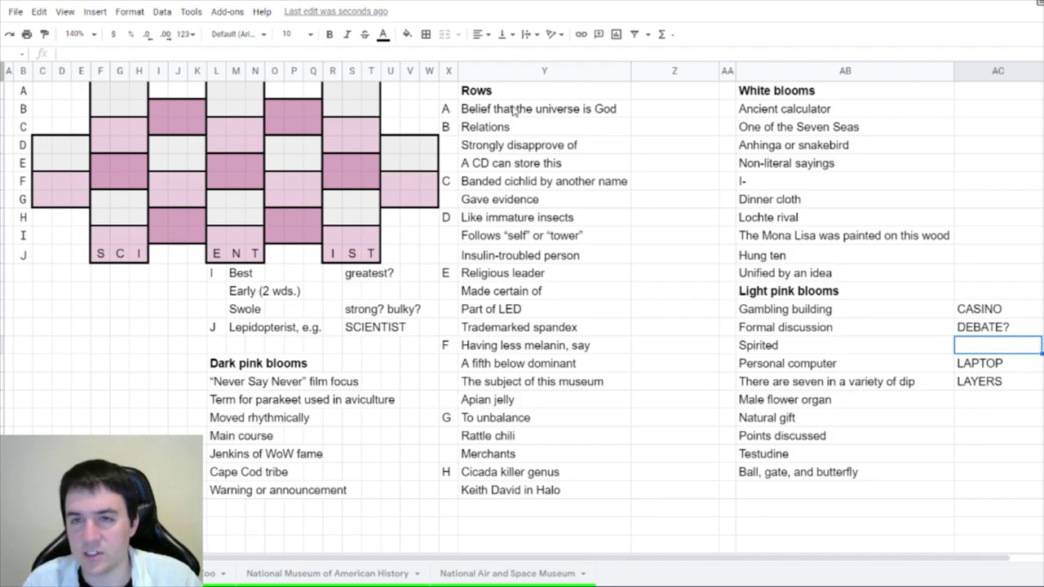
Enter BEIBER for the dark pink clue "Never Say Never" film focus and STAMEN for the light pink clue "Male flower organ"
{"action": "left_click", "coordinate": [369, 382]}
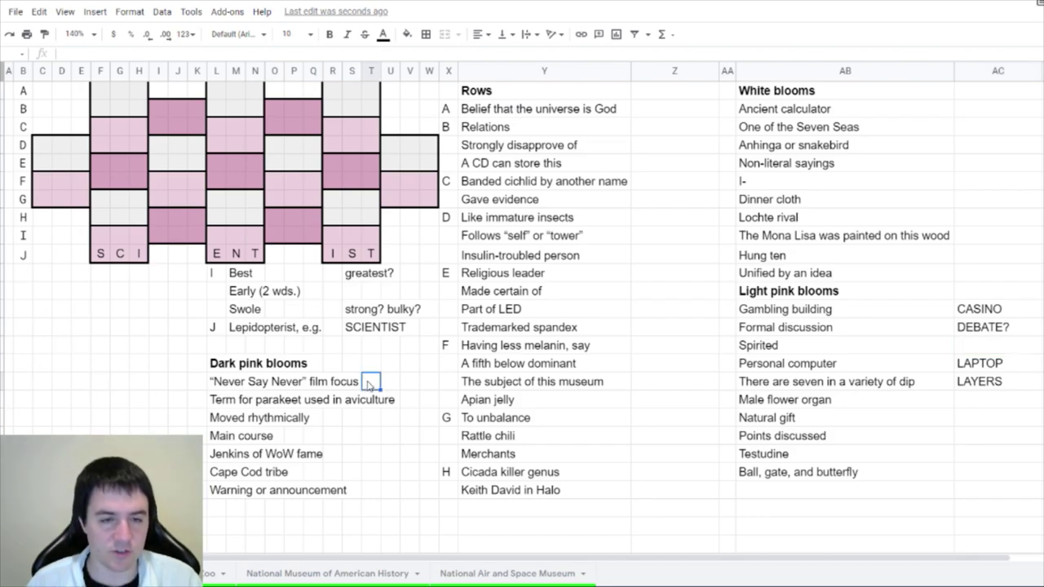
{"action": "type", "text": "BEIBER"}
{"action": "left_click", "coordinate": [970, 399]}
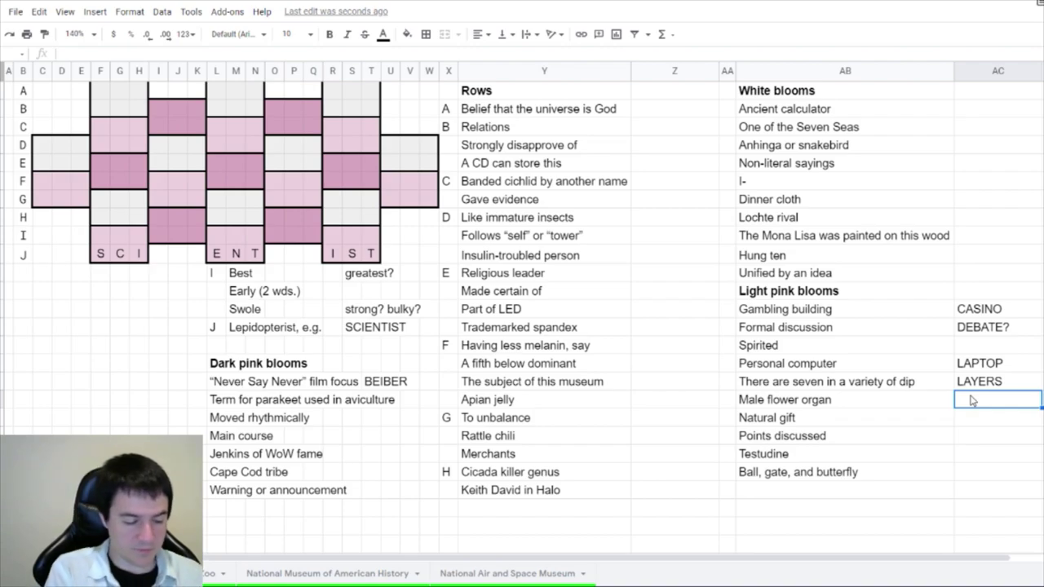
{"action": "type", "text": "STAMEN"}
{"action": "key", "text": "Return"}
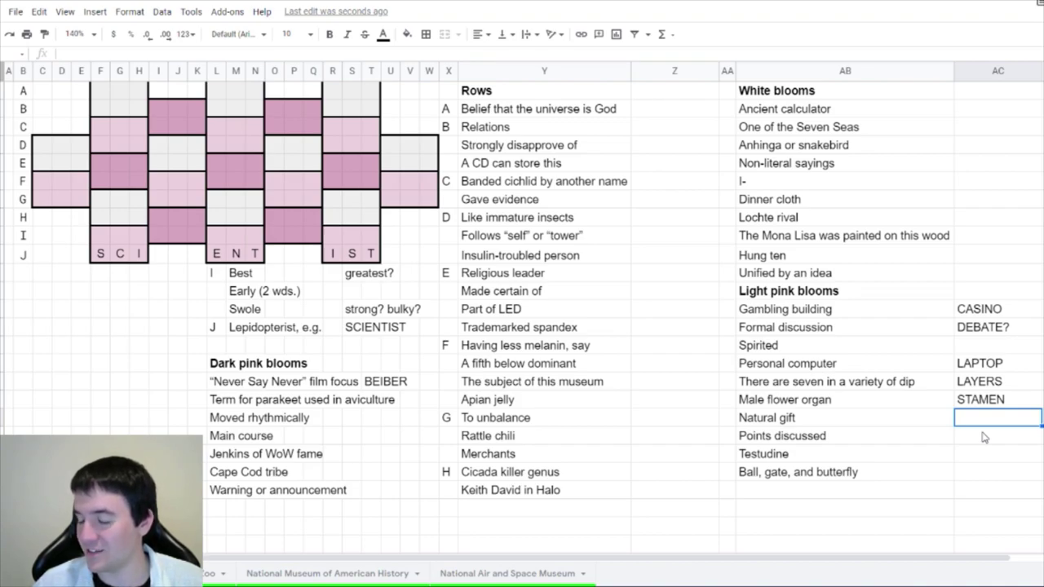
Enter TALENT for "Natural gift" and TOPICS for "Points discussed" in the light pink blooms
{"action": "type", "text": "TAK"}
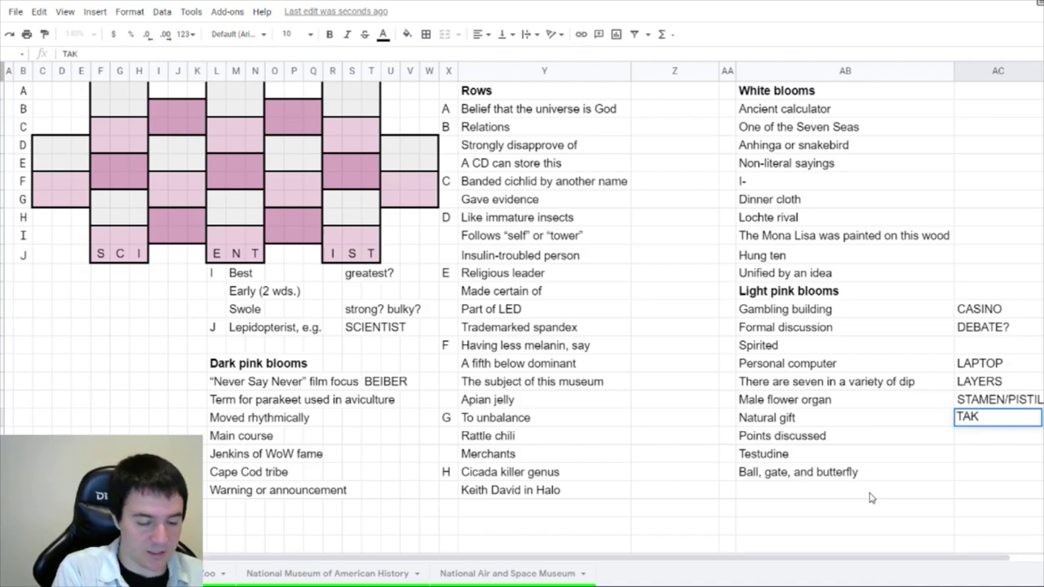
{"action": "key", "text": "BackSpace"}
{"action": "type", "text": "LENT"}
{"action": "key", "text": "Return"}
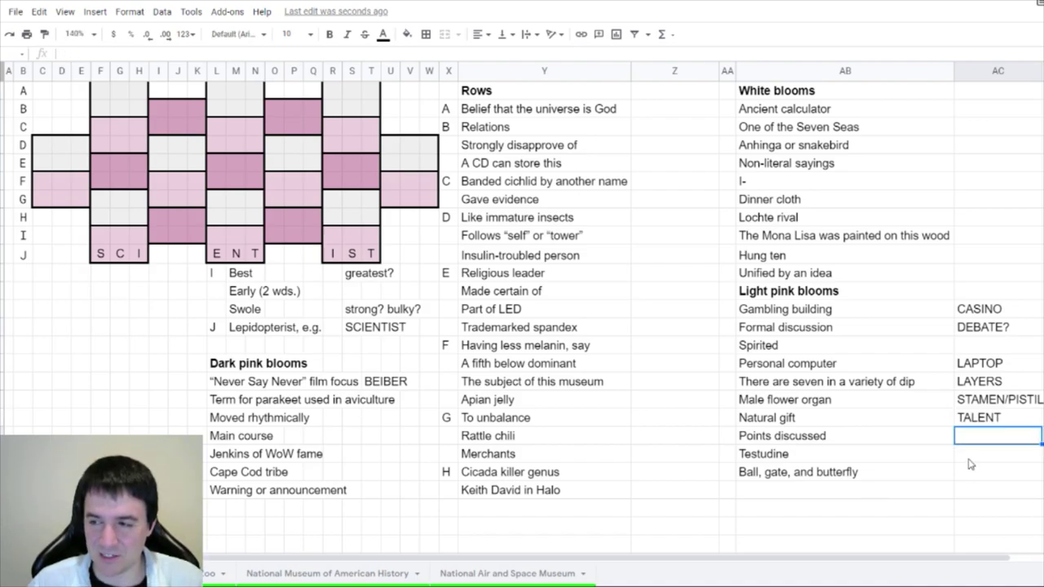
{"action": "type", "text": "TOPICS"}
{"action": "key", "text": "Return"}
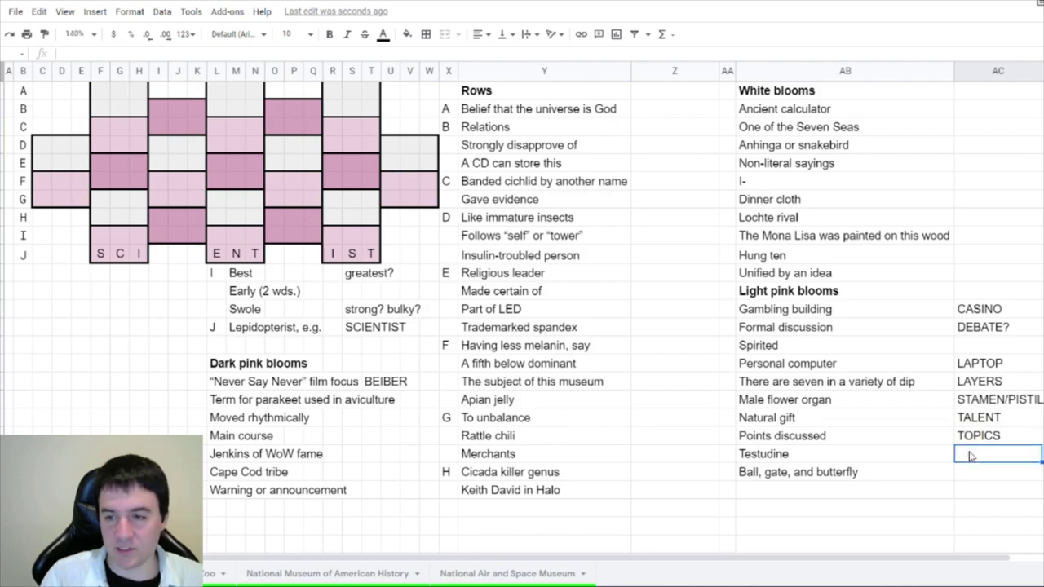
{"action": "key", "text": "Down"}
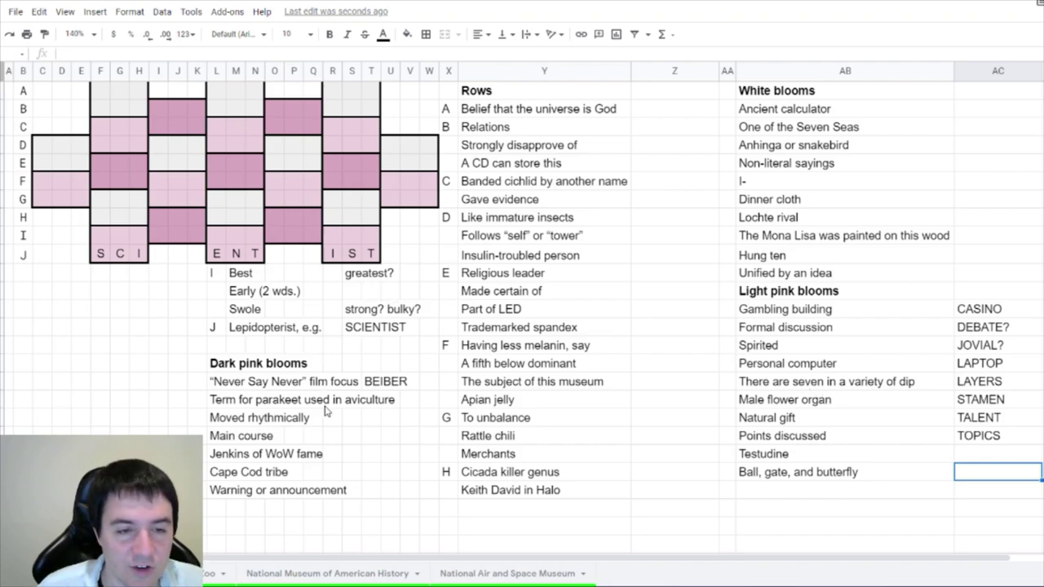
Enter ABACUS for the white bloom clue "Ancient calculator" and LEEROY for the dark pink clue "Jenkins of WoW fame"
{"action": "left_click", "coordinate": [972, 111]}
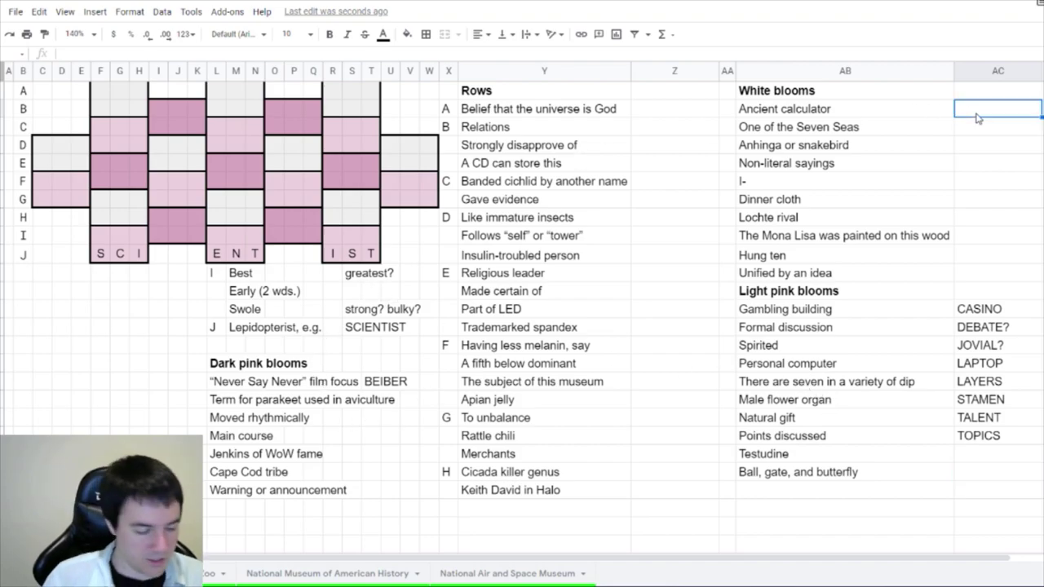
{"action": "type", "text": "ABACUS"}
{"action": "key", "text": "Return"}
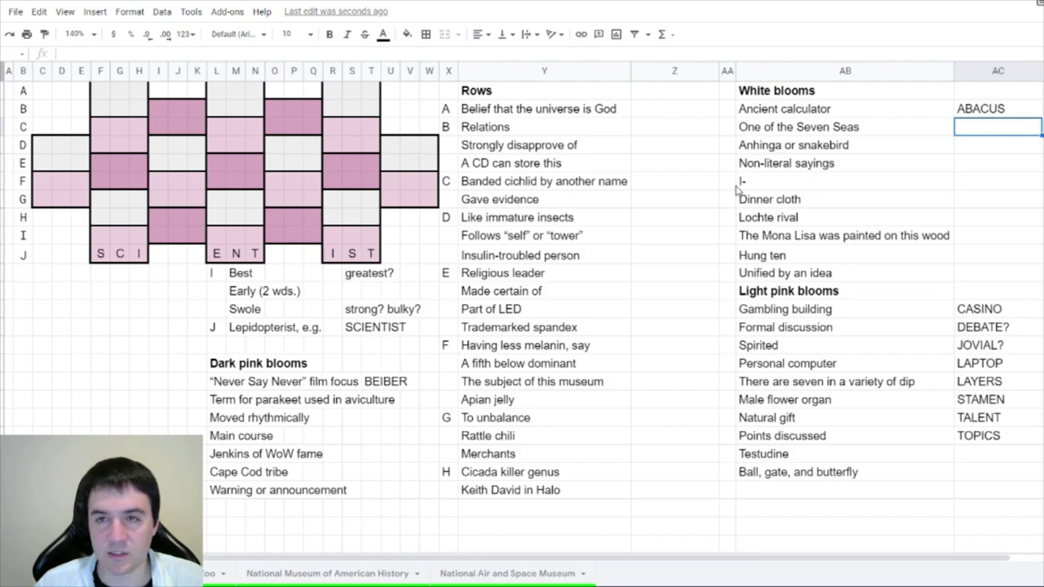
{"action": "left_click", "coordinate": [367, 458]}
{"action": "type", "text": "LEEROY"}
{"action": "key", "text": "Return"}
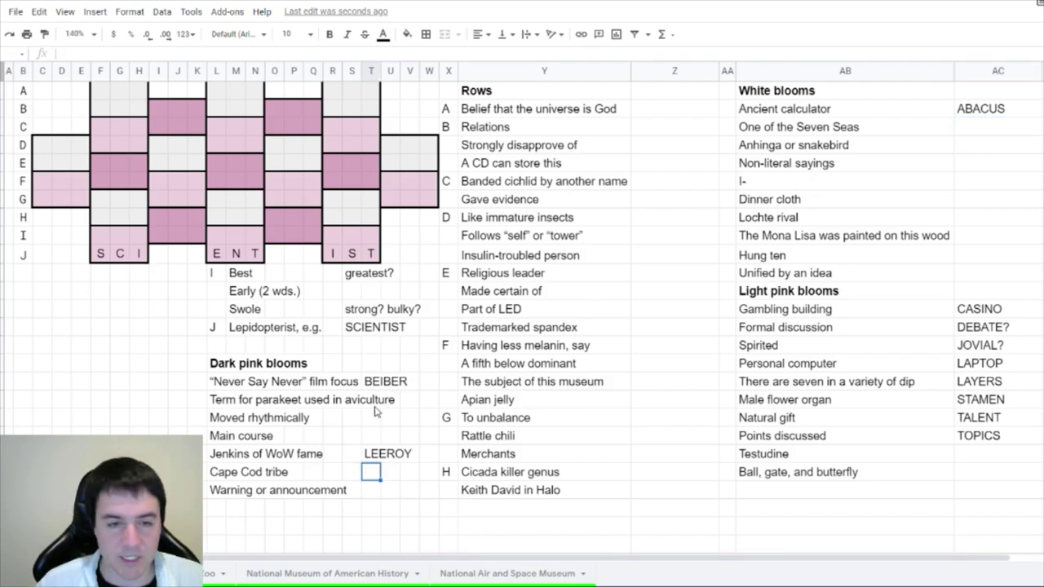
Enter DANCED for "Moved rhythmically" and ENTREE for "Main course" in the dark pink blooms
{"action": "left_click", "coordinate": [371, 418]}
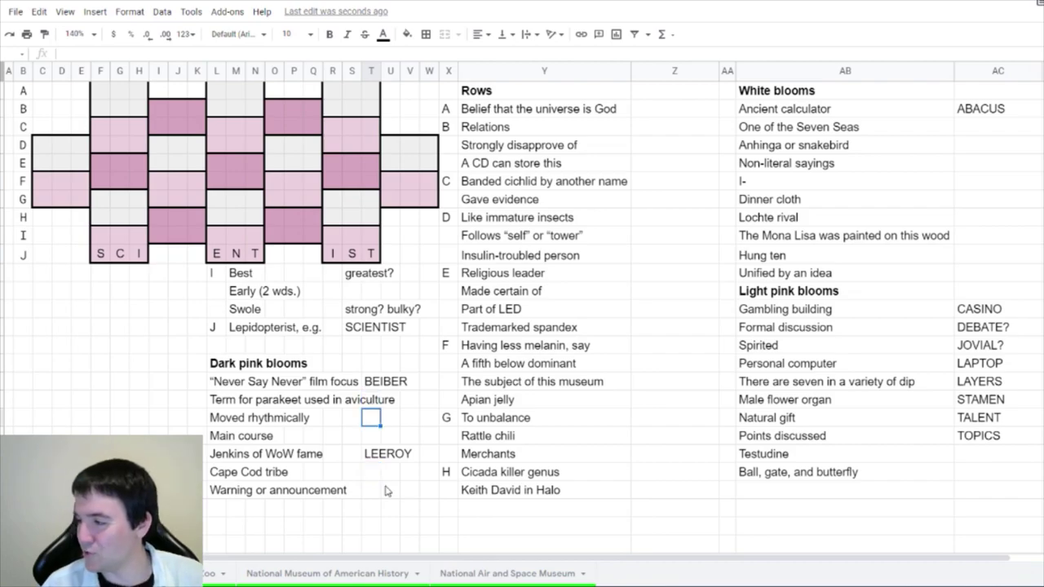
{"action": "type", "text": "DANCED"}
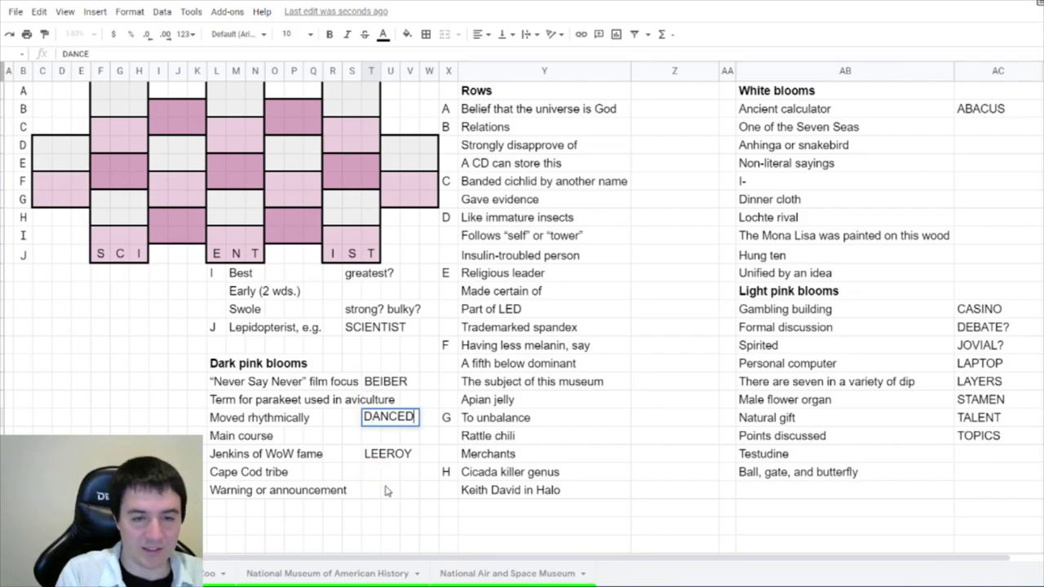
{"action": "key", "text": "Return"}
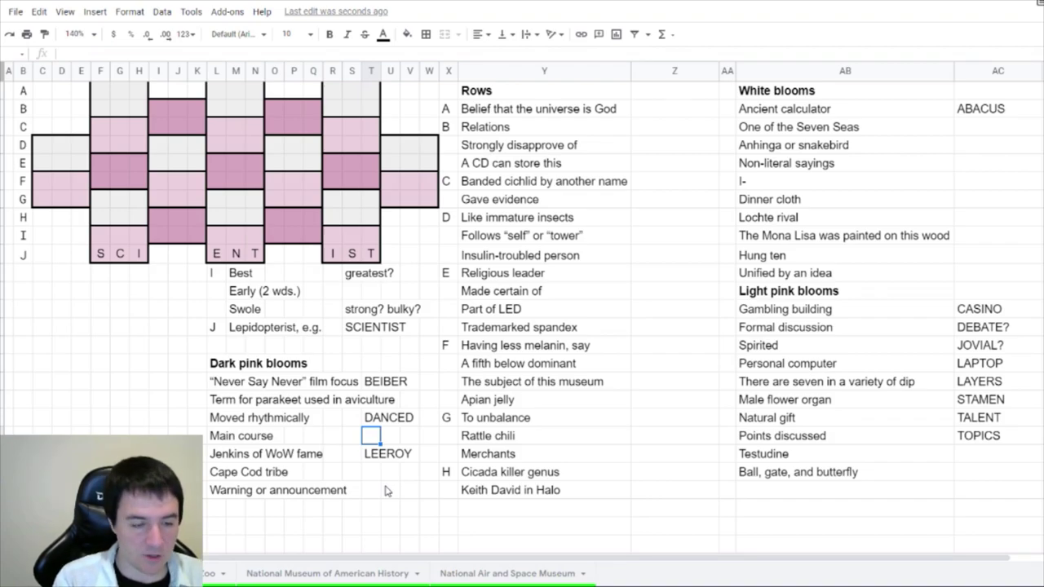
{"action": "type", "text": "ENTREE"}
{"action": "key", "text": "Return"}
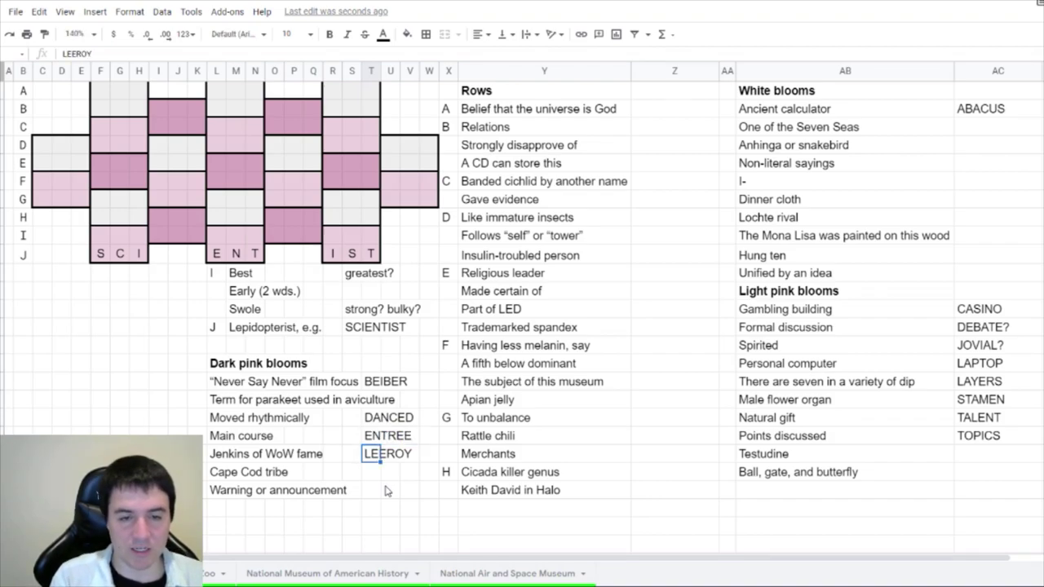
Enter the tentative answer SIGNAL? for the dark pink bloom clue "Warning or announcement"
{"action": "key", "text": "Down"}
{"action": "key", "text": "Down"}
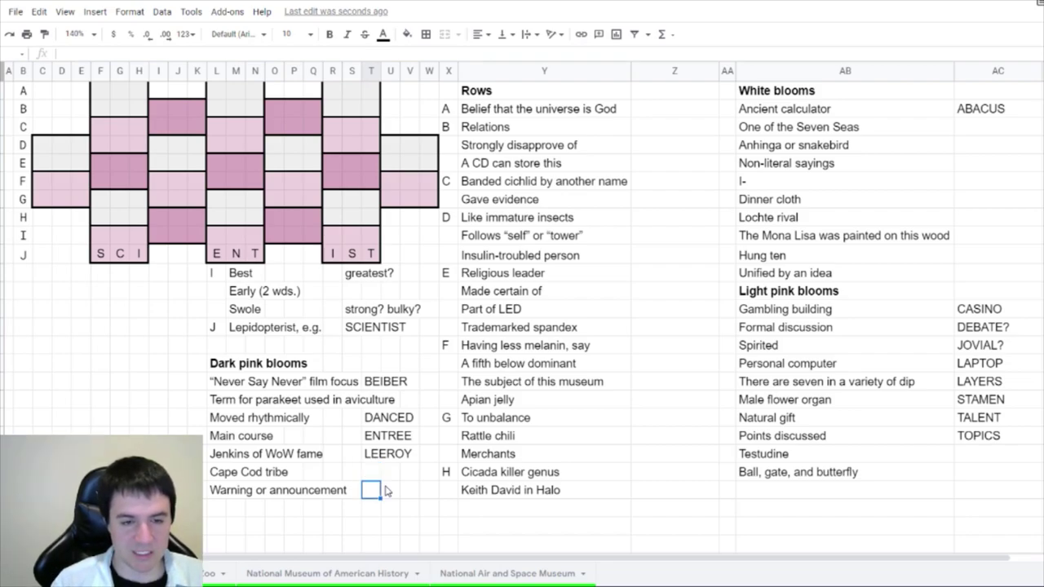
{"action": "type", "text": "SIGNAL?"}
{"action": "key", "text": "Return"}
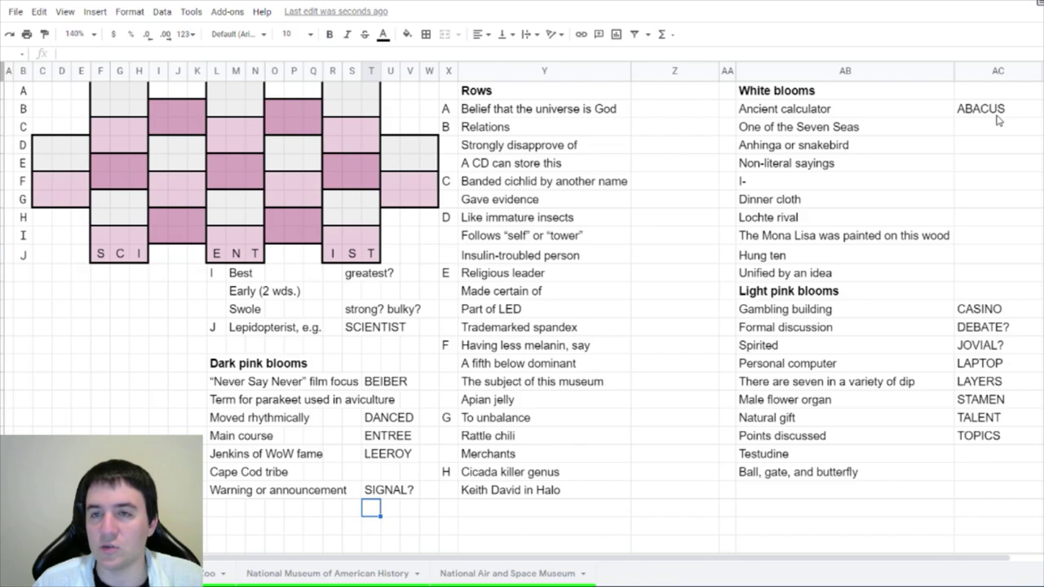
Enter BALTIC for "One of the Seven Seas" and SSURFED for "Hung ten" in the white blooms
{"action": "left_click", "coordinate": [978, 127]}
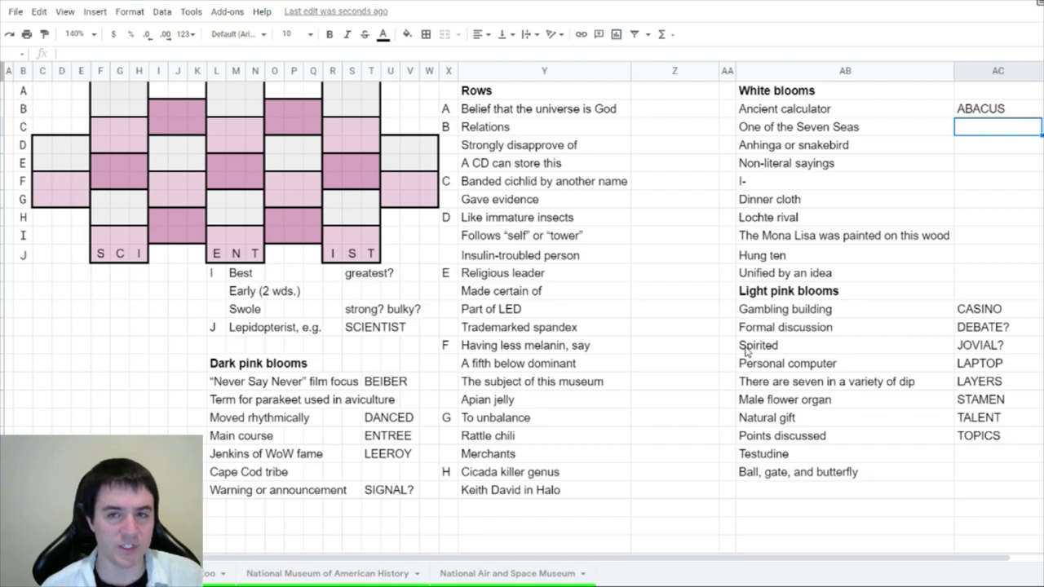
{"action": "type", "text": "BALTIC"}
{"action": "key", "text": "Return"}
{"action": "key", "text": "Down"}
{"action": "key", "text": "Down"}
{"action": "key", "text": "Down"}
{"action": "key", "text": "Down"}
{"action": "key", "text": "Down"}
{"action": "key", "text": "Down"}
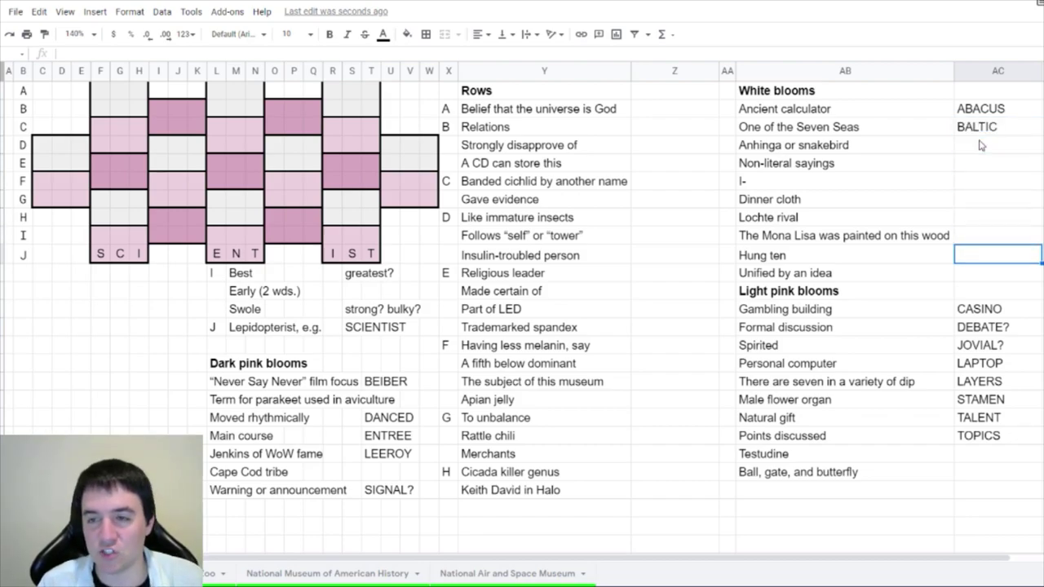
{"action": "type", "text": "SSURFED"}
{"action": "key", "text": "Up"}
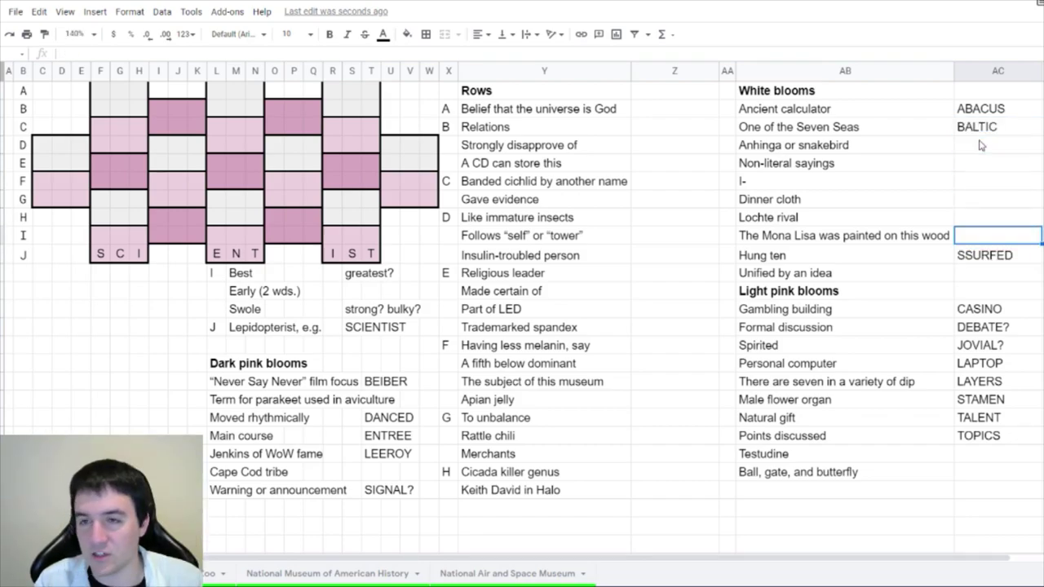
Enter PHELPS for "Lochte rival" and NAPKIN for "Dinner cloth" in the white blooms
{"action": "key", "text": "Up"}
{"action": "type", "text": "PH"}
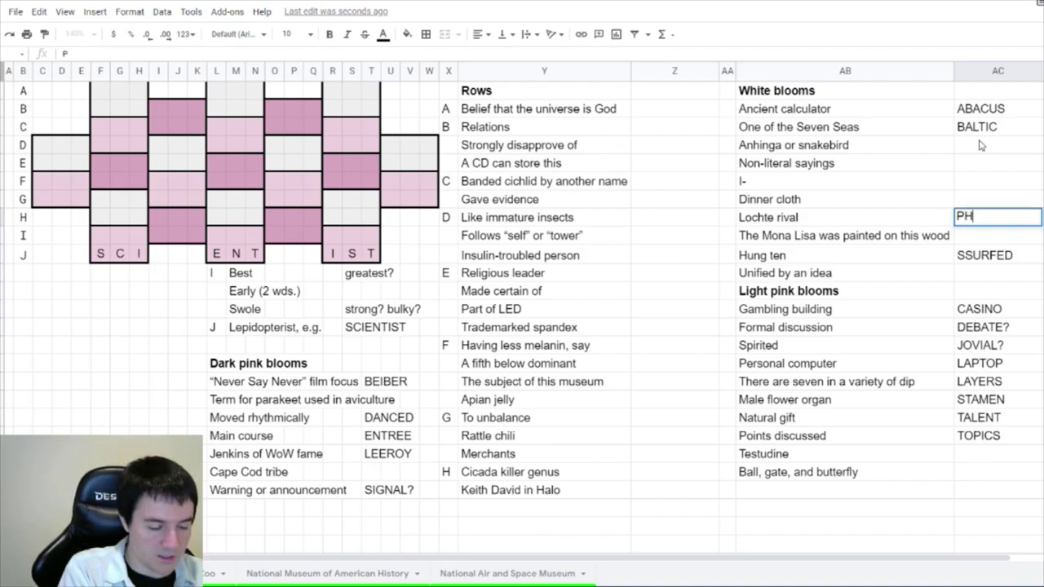
{"action": "type", "text": "ELPS"}
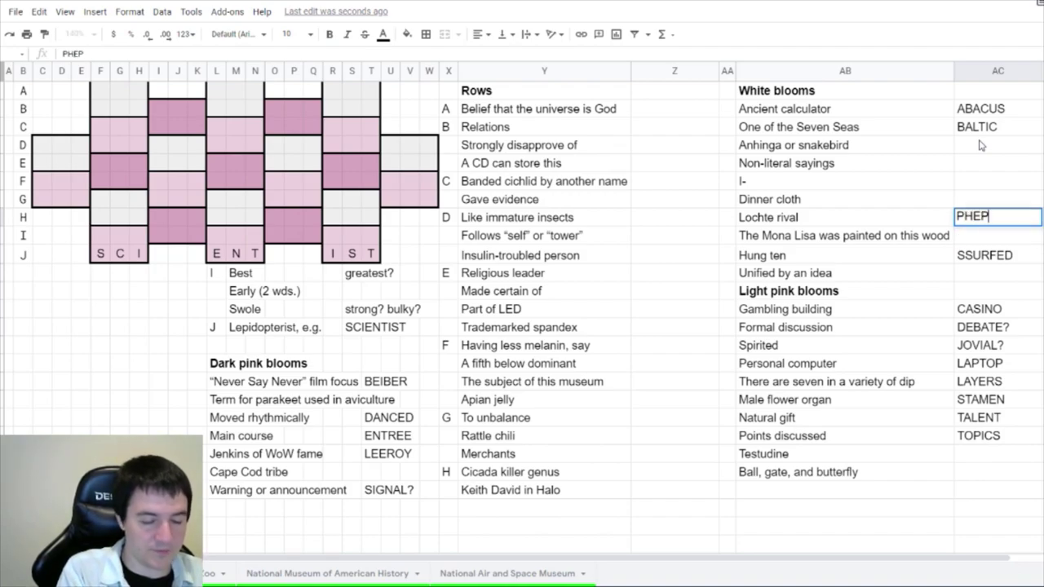
{"action": "key", "text": "Return"}
{"action": "key", "text": "Up"}
{"action": "key", "text": "Up"}
{"action": "type", "text": "NAPKIN"}
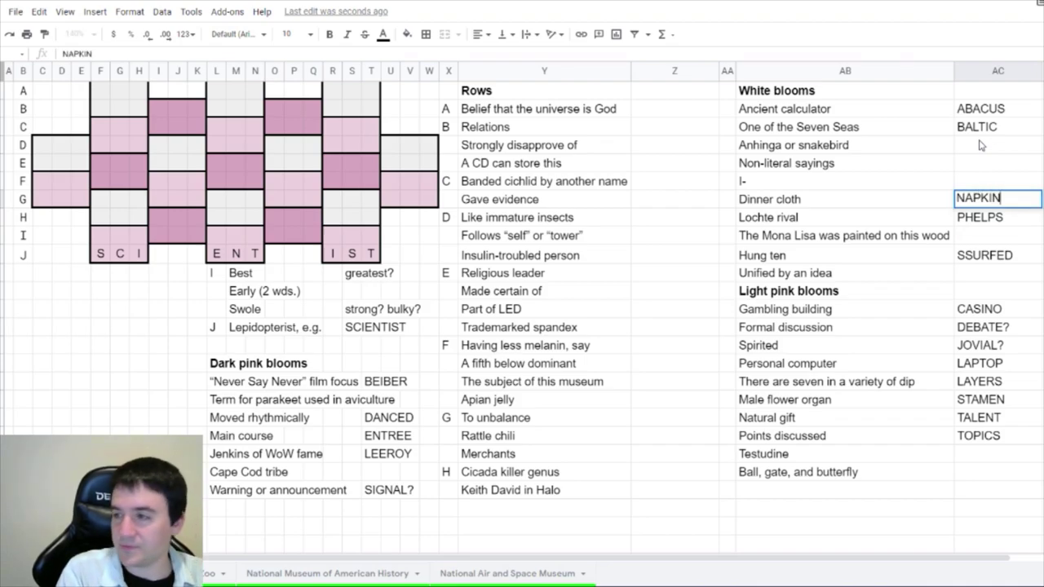
{"action": "key", "text": "Return"}
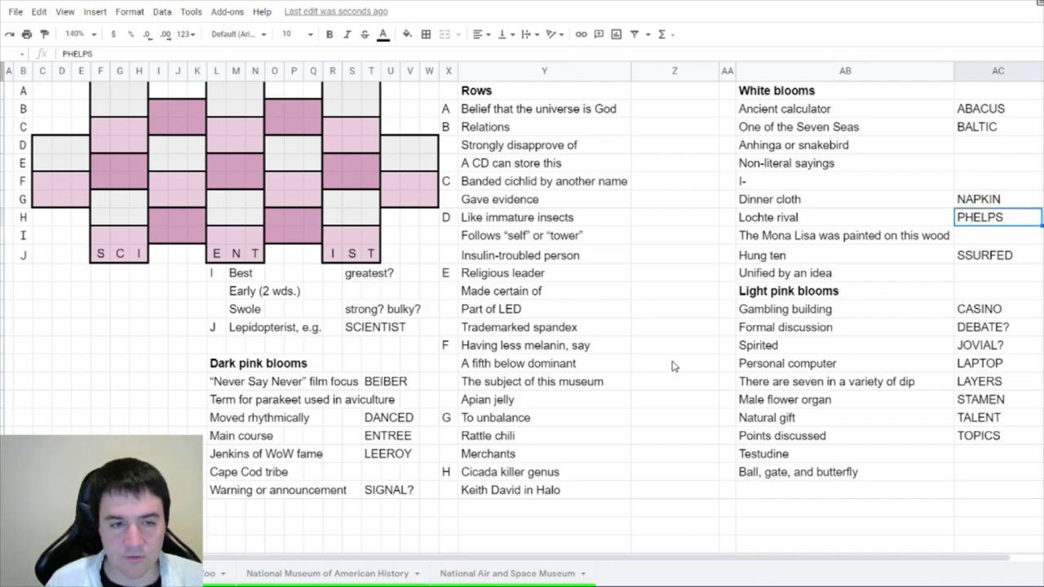
Extend the white bloom answer for "One of the Seven Seas" to BALTIC/ARCTIC
{"action": "left_click", "coordinate": [1011, 128]}
{"action": "type", "text": "/ARCTIC"}
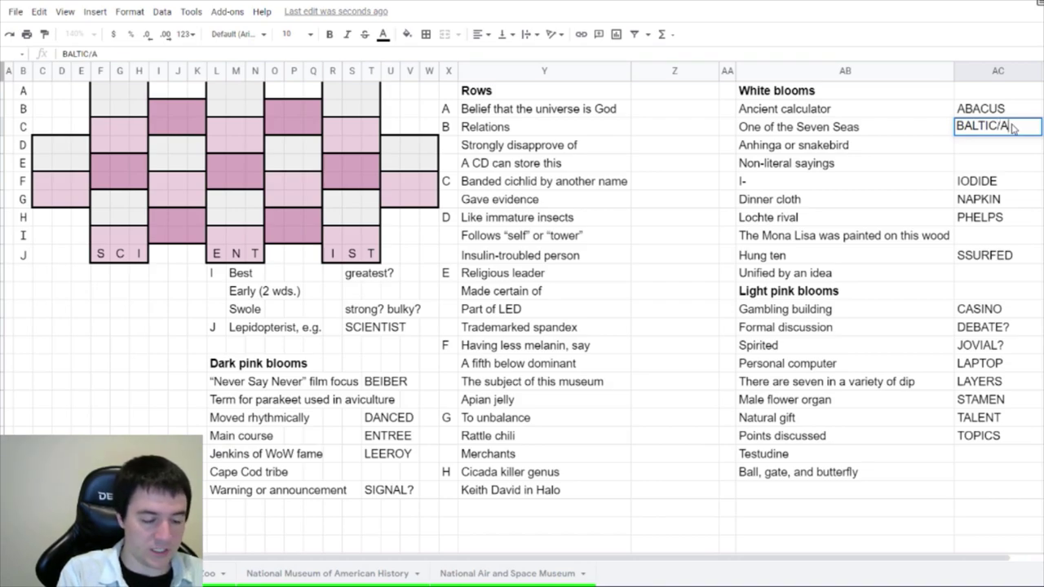
{"action": "key", "text": "Return"}
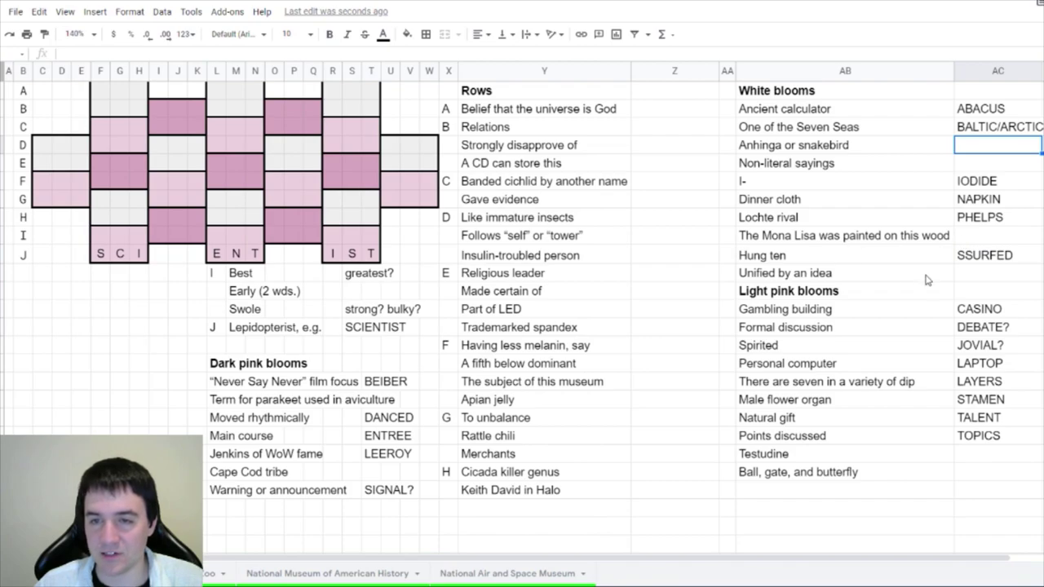
Enter POPLAR and a second wood as alternative answers to the white bloom clue about the Mona Lisa
{"action": "left_click", "coordinate": [1000, 237]}
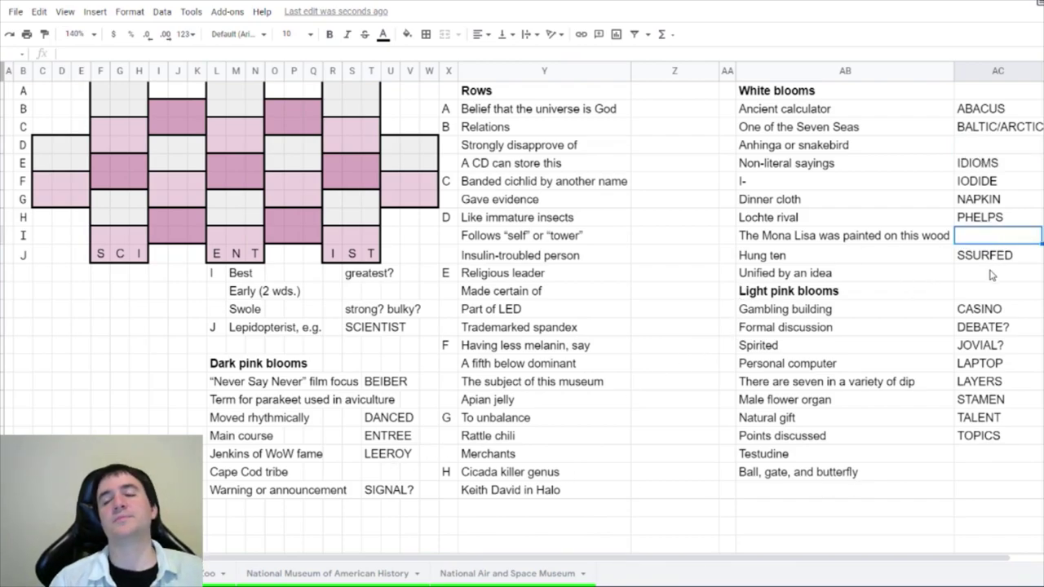
{"action": "left_click", "coordinate": [991, 276]}
{"action": "left_click", "coordinate": [997, 235]}
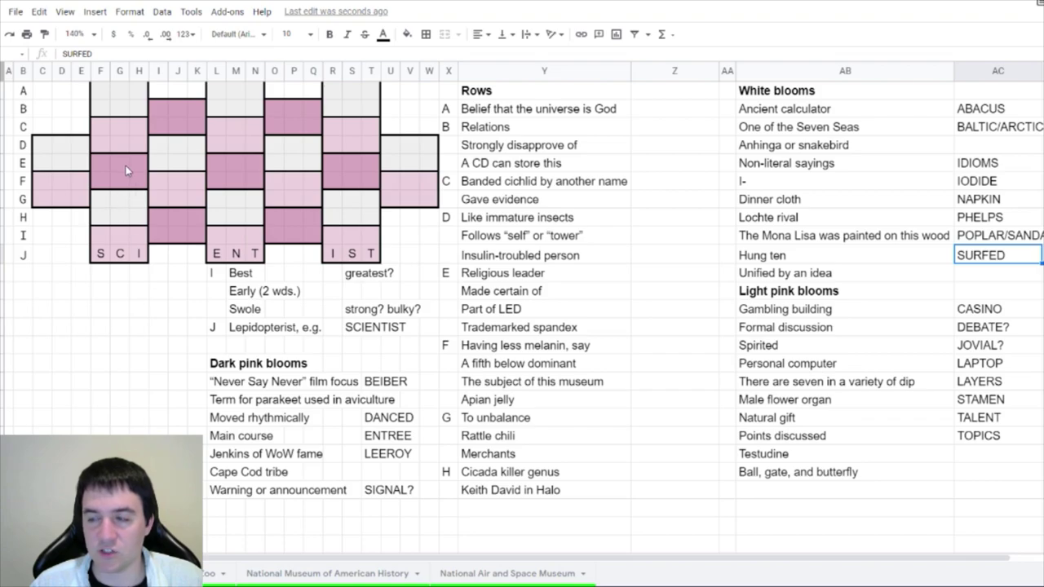
Place TOPICS in the grid bloom containing SCI and enter TOP as the row I answer for "Best"
{"action": "left_click", "coordinate": [109, 255]}
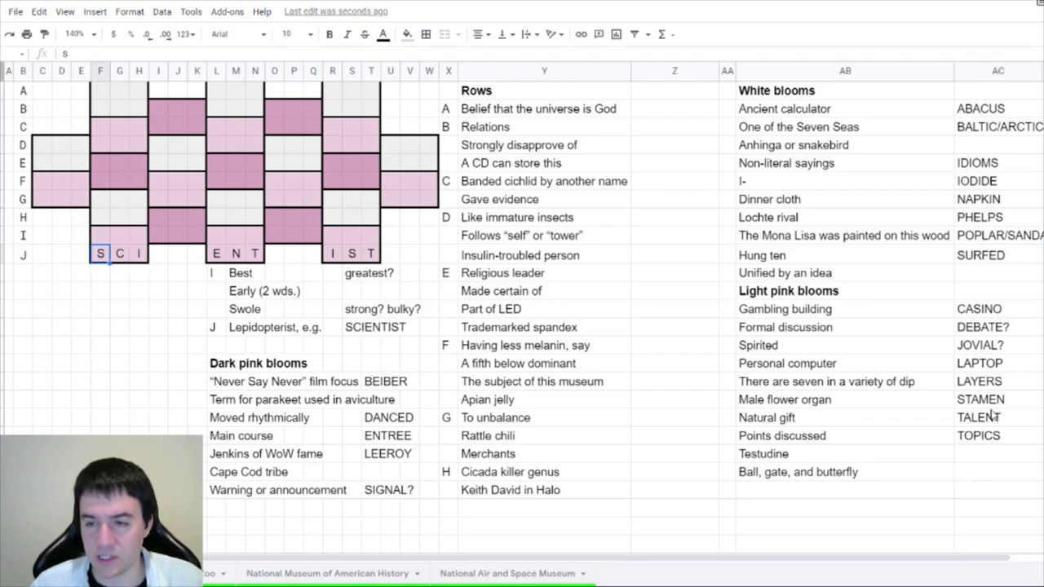
{"action": "left_click", "coordinate": [1000, 438]}
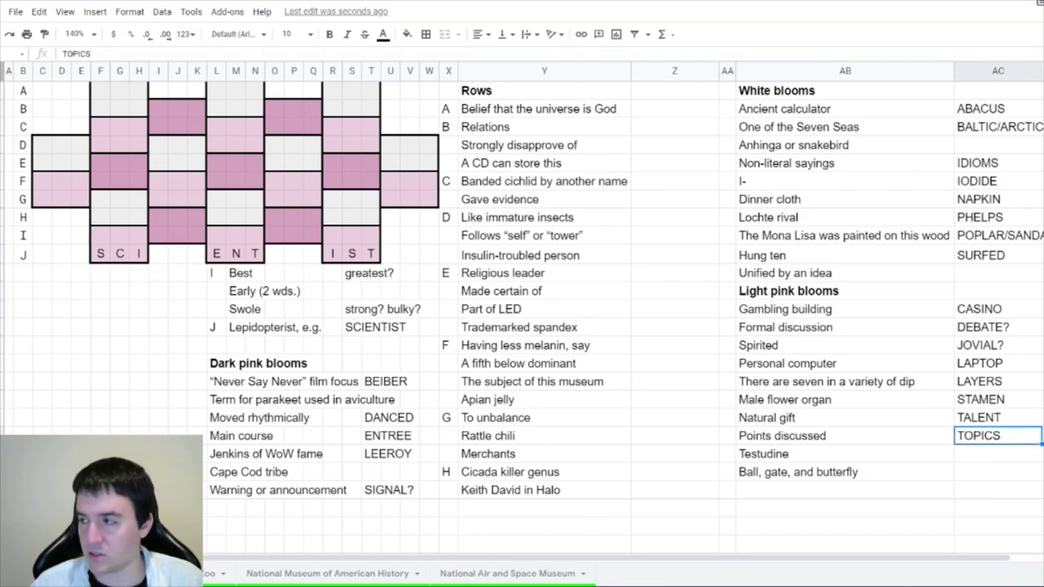
{"action": "left_click", "coordinate": [237, 275]}
{"action": "left_click", "coordinate": [352, 279]}
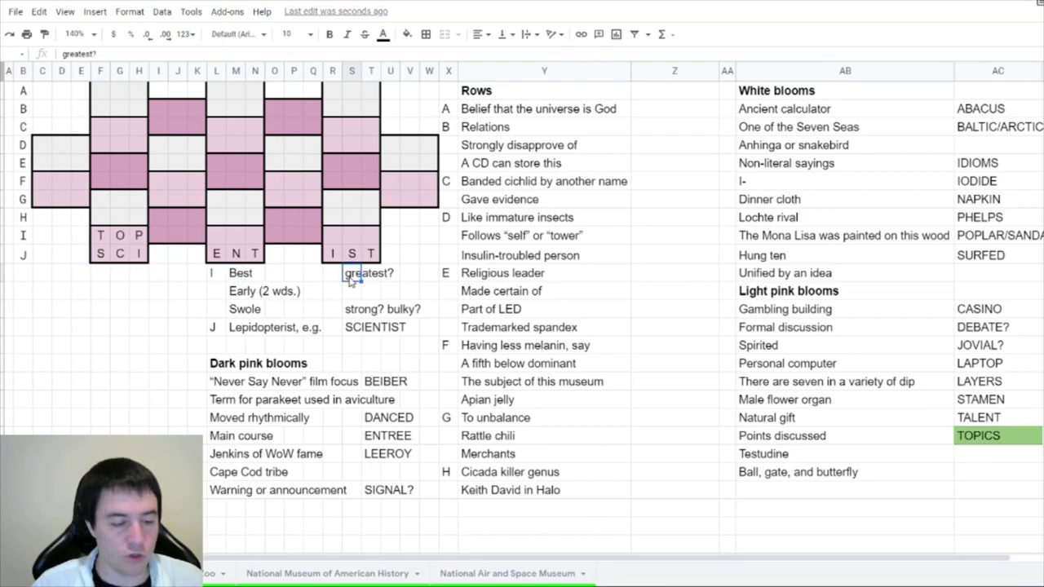
{"action": "type", "text": "TOP"}
{"action": "key", "text": "Return"}
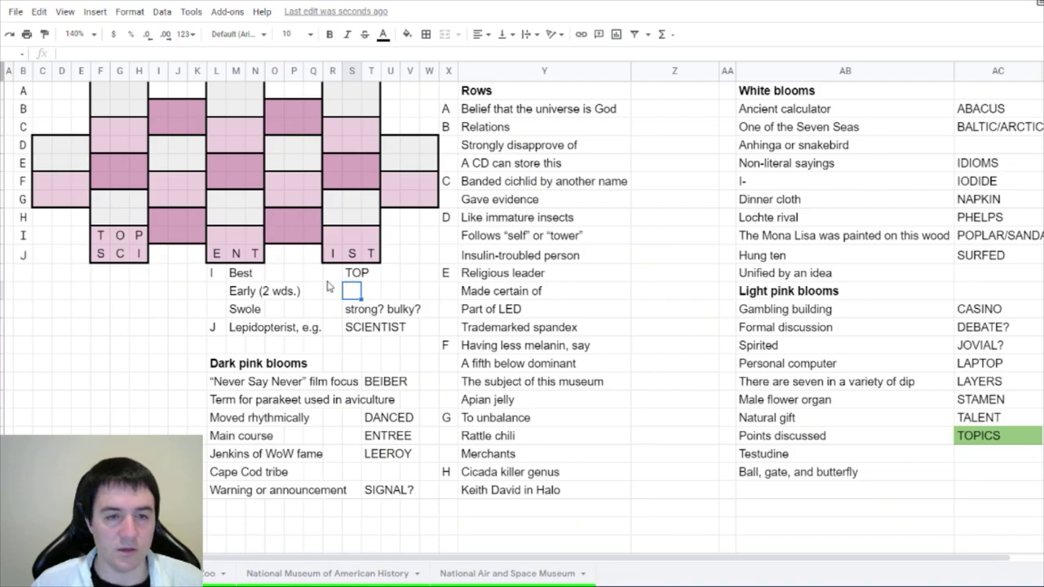
Enter NOT LATE for the row I clue "Early (2 wds.)" and fill its letters into the grid after TOP
{"action": "left_click", "coordinate": [186, 296]}
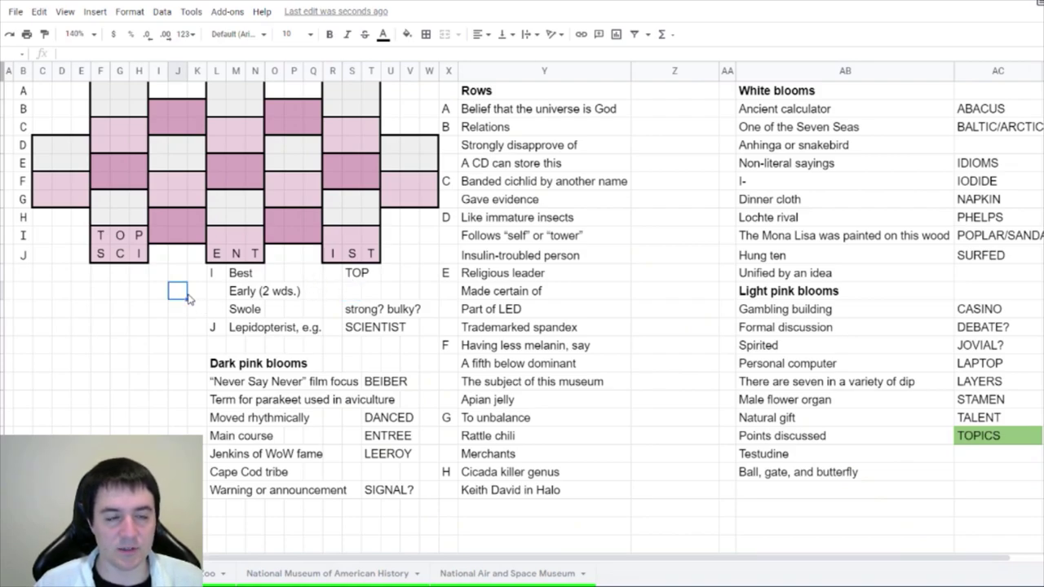
{"action": "left_click", "coordinate": [217, 253]}
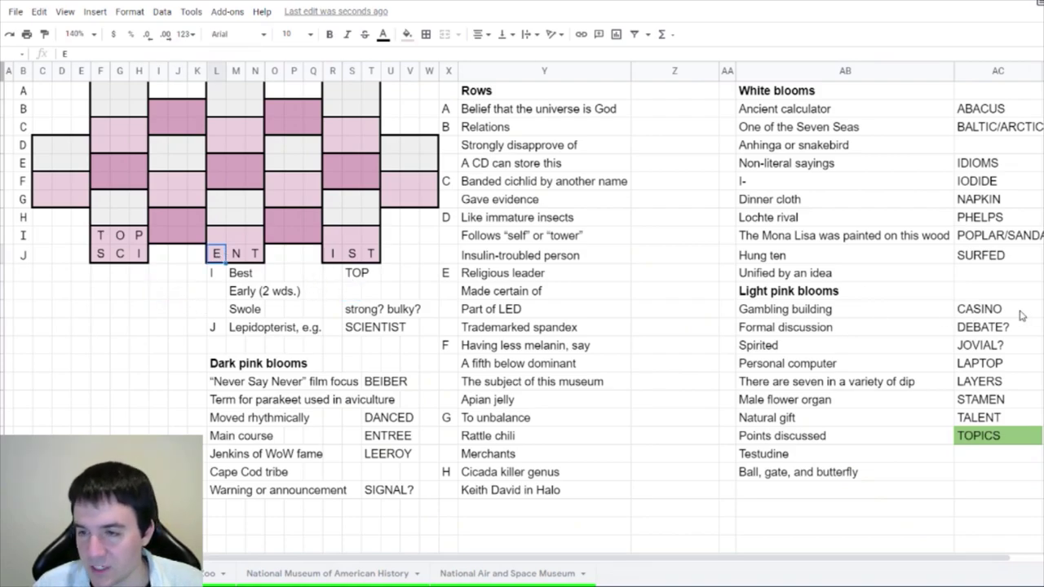
{"action": "left_click", "coordinate": [1001, 421]}
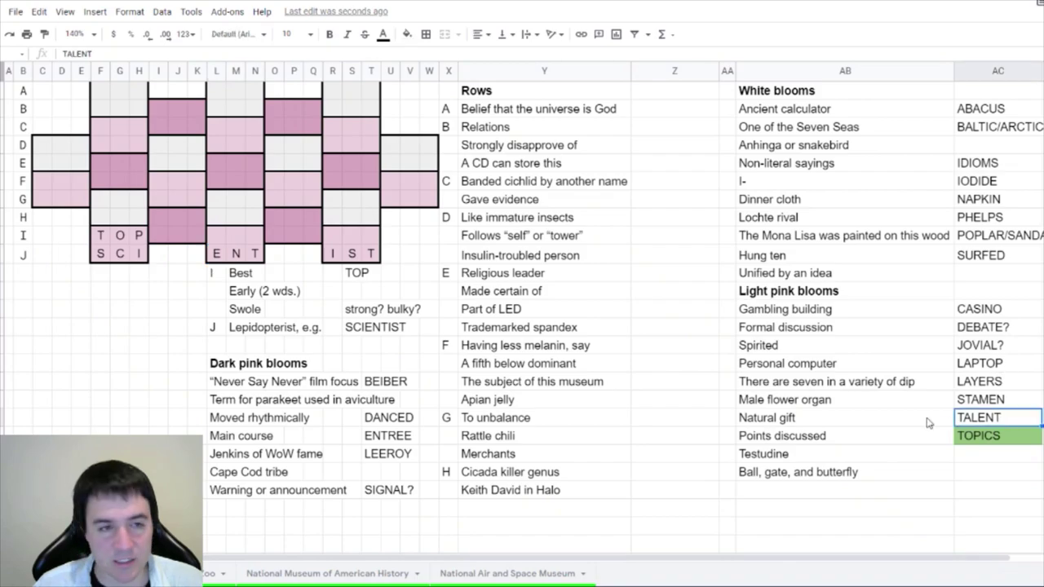
{"action": "left_click", "coordinate": [238, 293]}
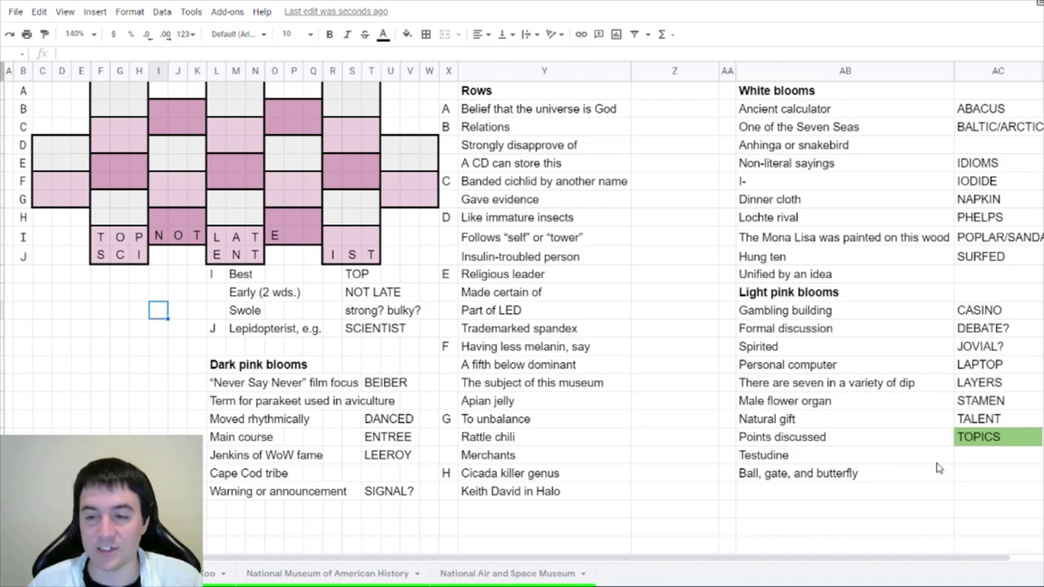
Enter TURTLE for the light pink bloom clue "Testudine"
{"action": "left_click", "coordinate": [728, 419]}
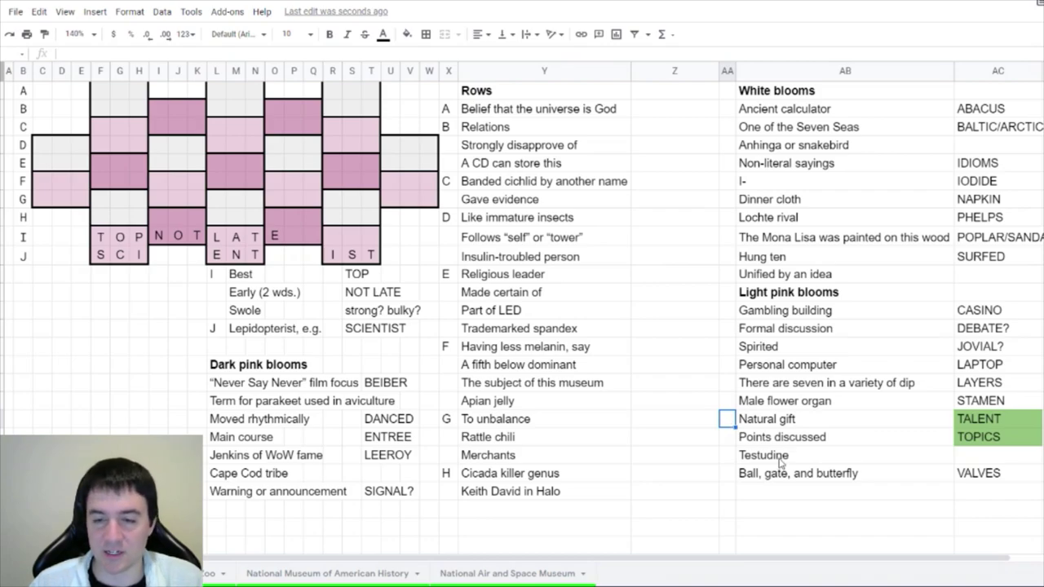
{"action": "left_click", "coordinate": [727, 455]}
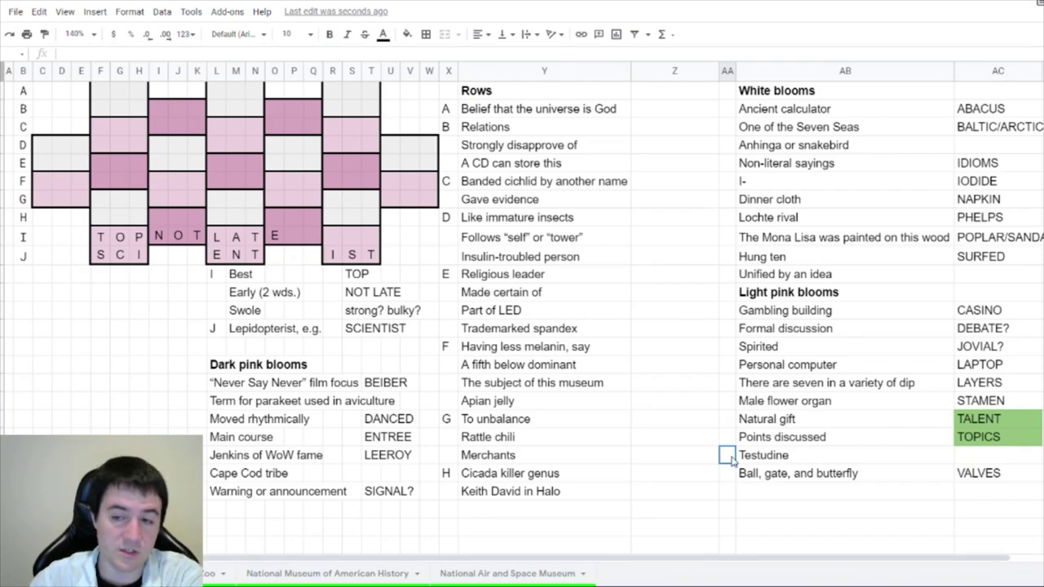
{"action": "left_click", "coordinate": [1002, 461]}
{"action": "type", "text": "TURTLE"}
{"action": "key", "text": "Return"}
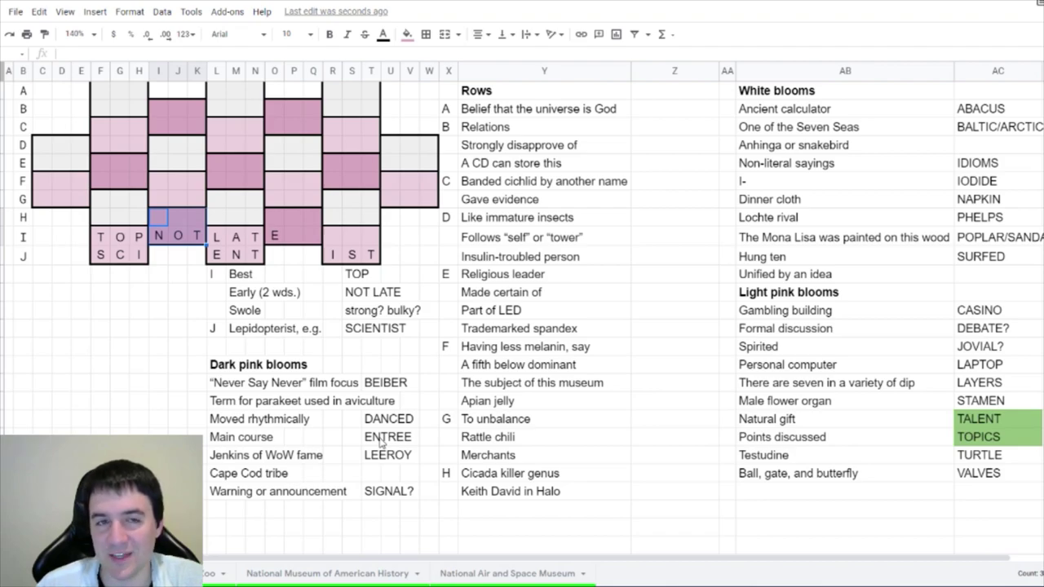
Fill the letters I, S, M into the last three cells of row A in the flower grid
{"action": "left_click", "coordinate": [331, 95]}
{"action": "type", "text": "I"}
{"action": "key", "text": "Right"}
{"action": "type", "text": "S"}
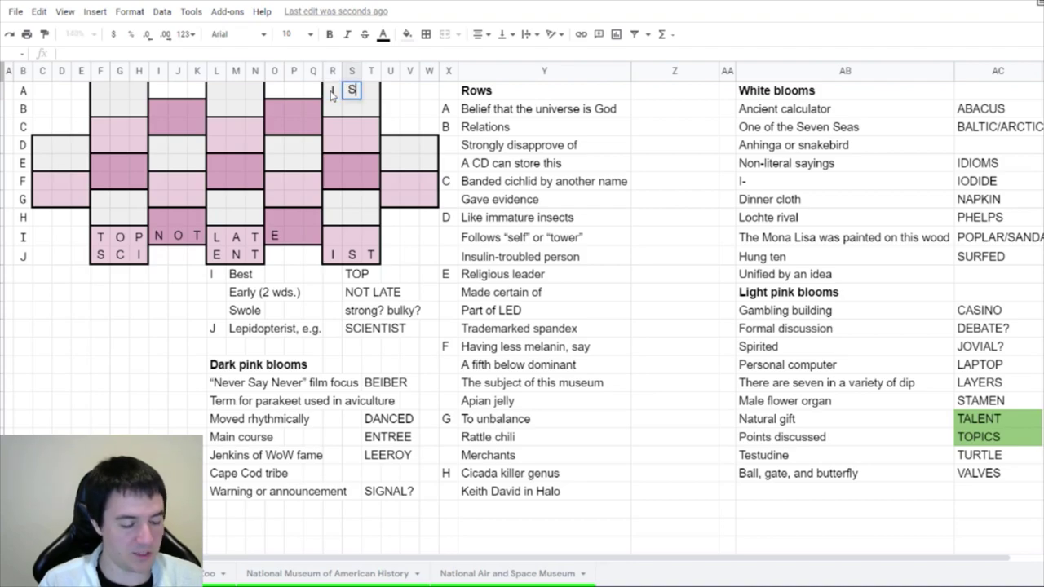
{"action": "key", "text": "Right"}
{"action": "type", "text": "M"}
{"action": "key", "text": "Left"}
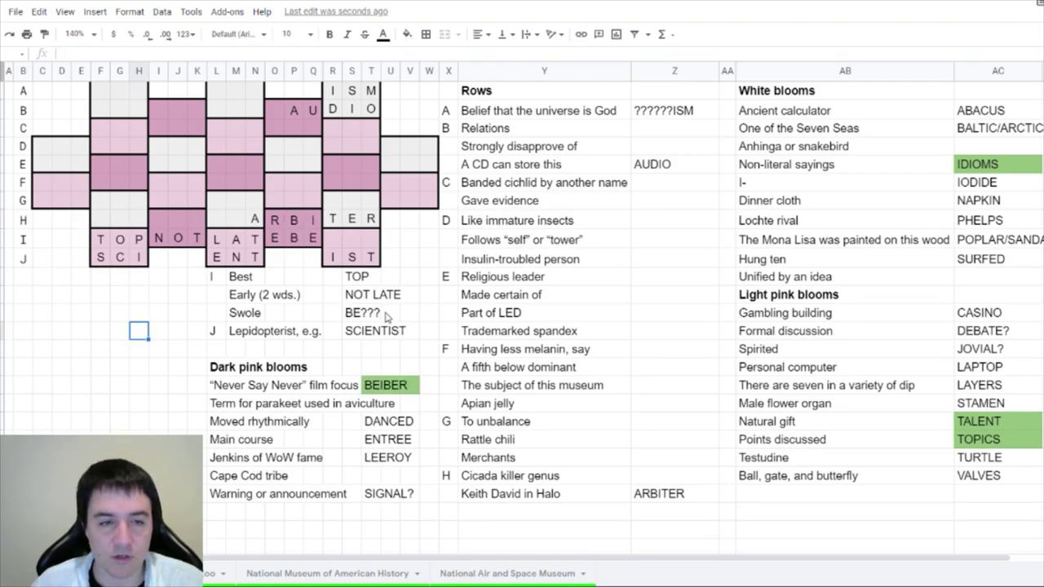
Enter BEEFY for the row I clue "Swole" and fill E, F, Y into the last three cells of grid row I
{"action": "left_click", "coordinate": [353, 316]}
{"action": "type", "text": "BEEFY"}
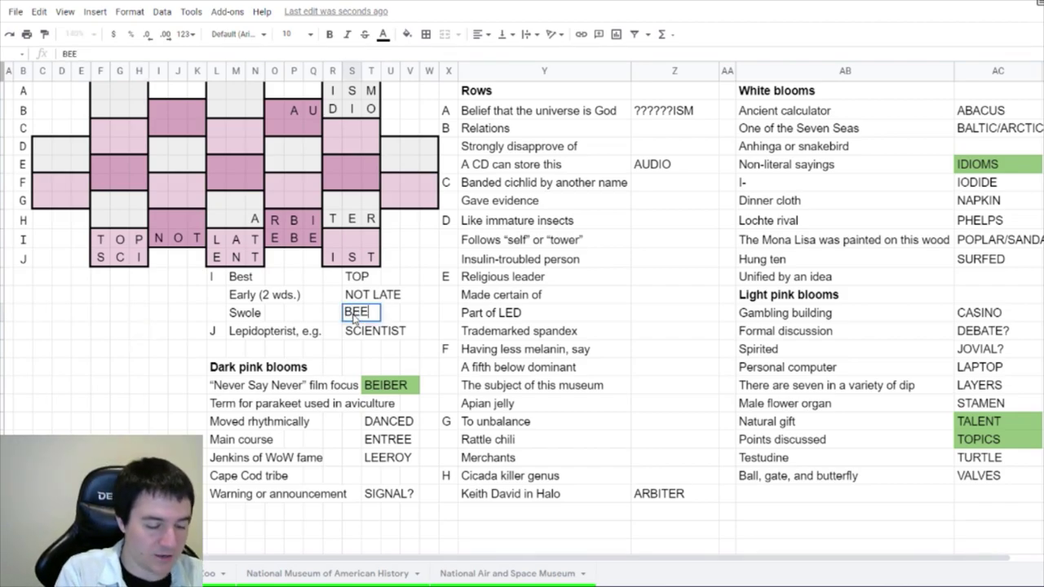
{"action": "left_click", "coordinate": [352, 239]}
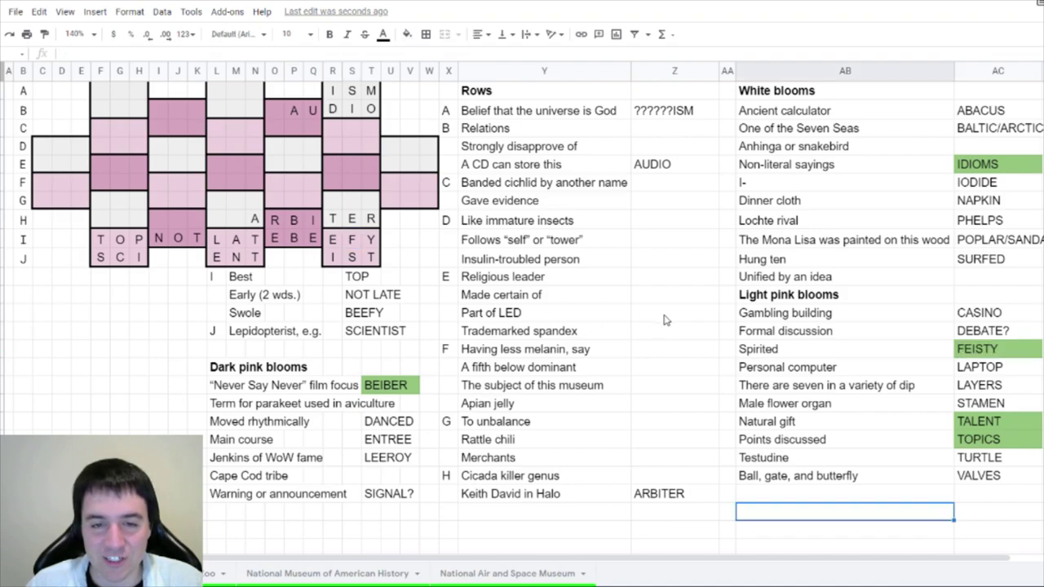
Enter LIGHT/DIODE as the possible answers for the row E clue "Part of LED"
{"action": "left_click", "coordinate": [666, 318]}
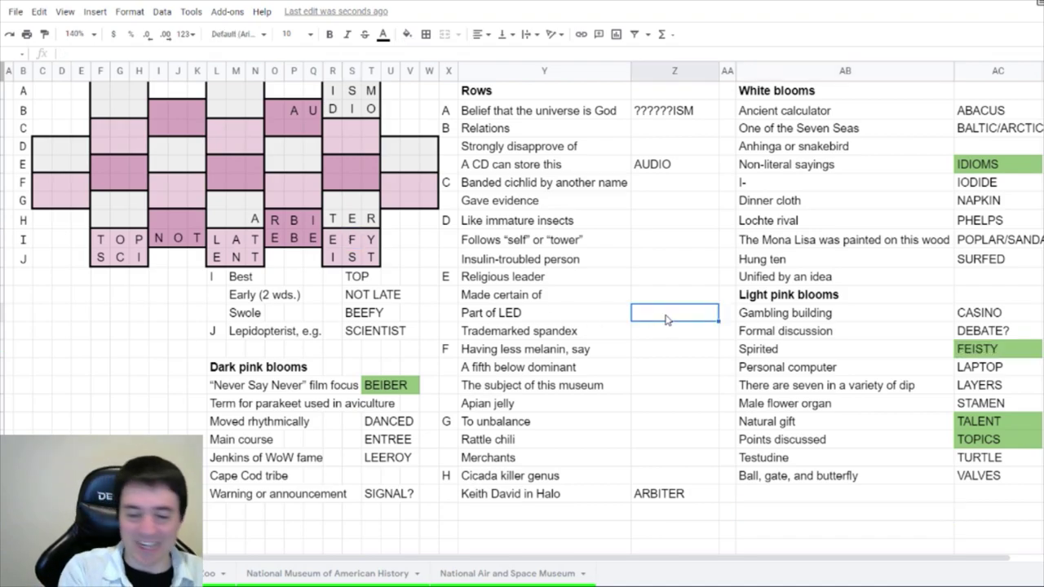
{"action": "type", "text": "DIODE"}
{"action": "left_click", "coordinate": [542, 315]}
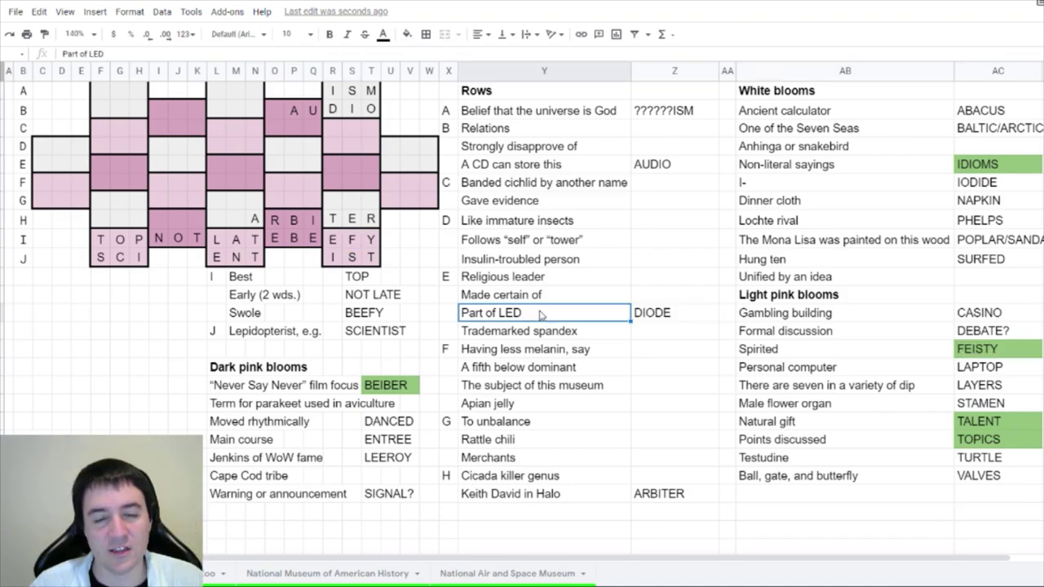
{"action": "double_click", "coordinate": [657, 315]}
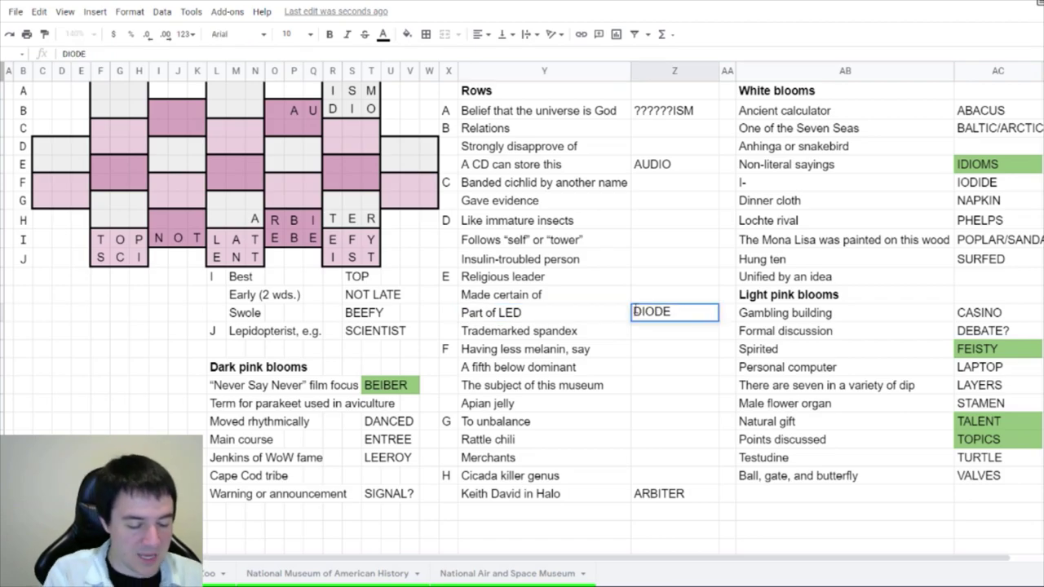
{"action": "type", "text": "LIGHT/"}
{"action": "key", "text": "Return"}
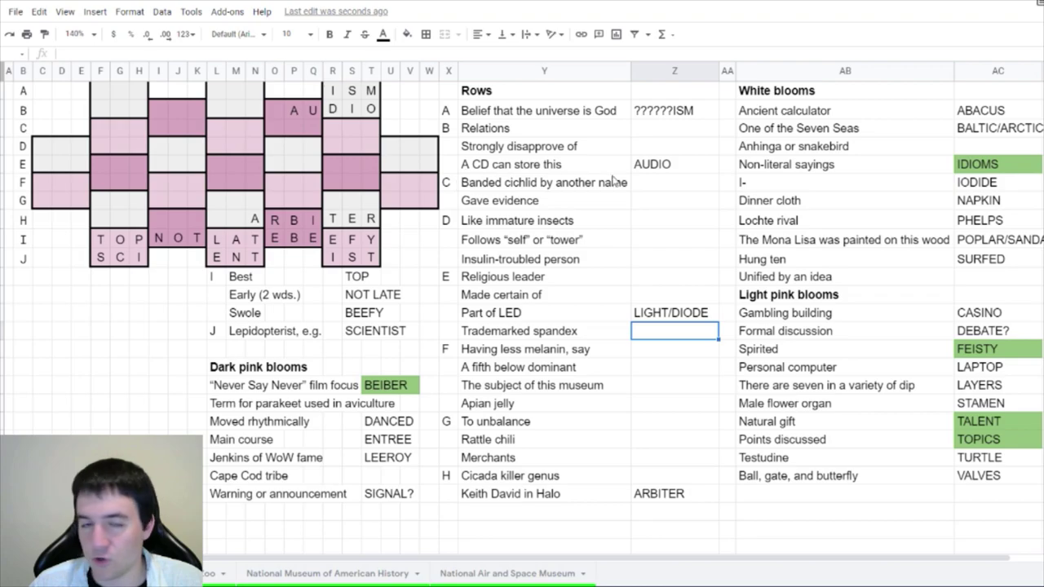
Enter LARVAL/PUPA? as the possible answers for the row D clue "Like immature insects"
{"action": "left_click", "coordinate": [652, 222]}
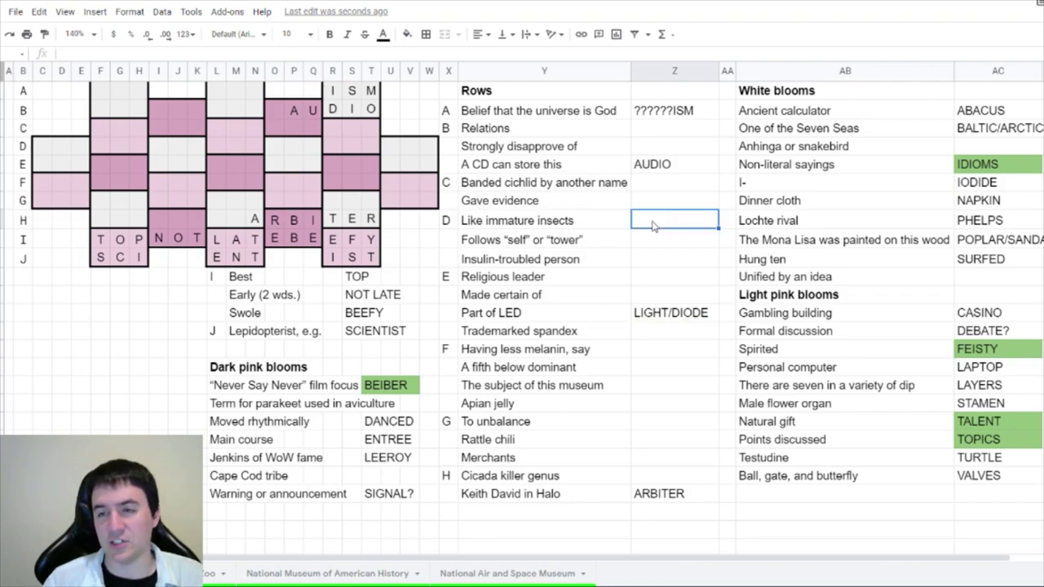
{"action": "type", "text": "LARVA"}
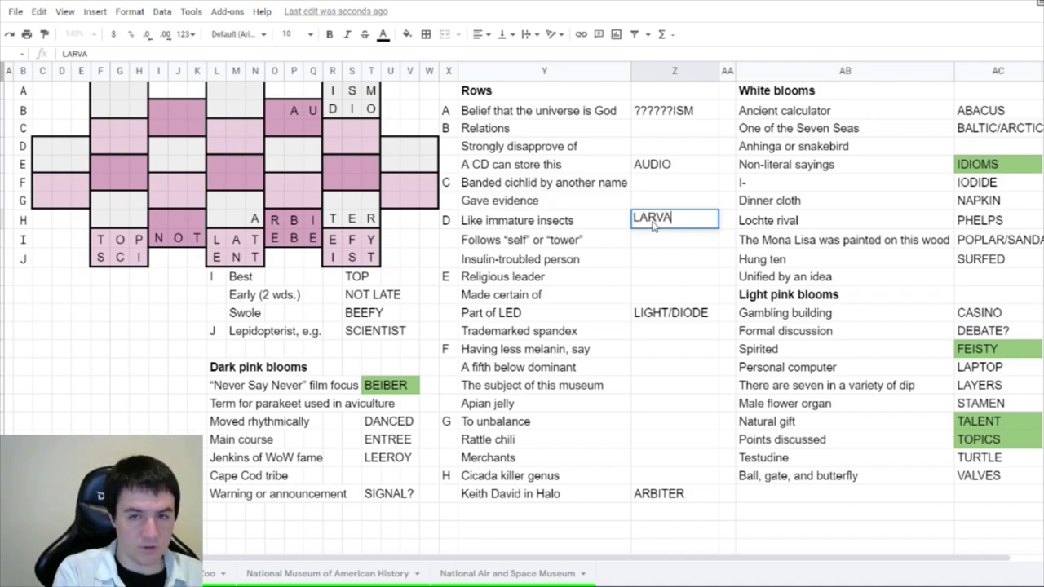
{"action": "type", "text": "L"}
{"action": "type", "text": "/PUPA?"}
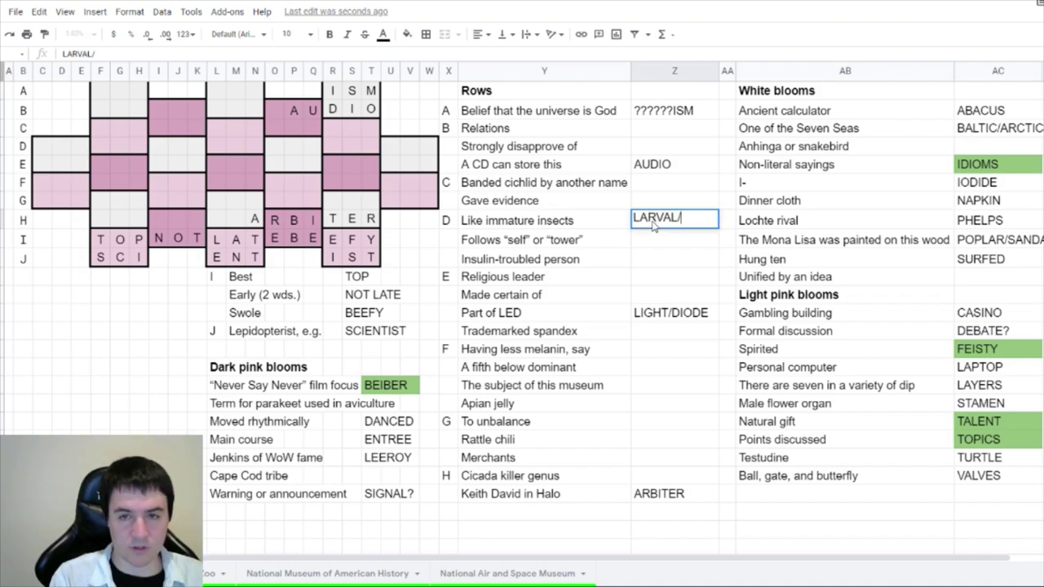
Fill LARVAL into the first six cells of grid row D and highlight the bloom answer VALVES in green
{"action": "left_click", "coordinate": [54, 145]}
{"action": "left_click", "coordinate": [984, 238]}
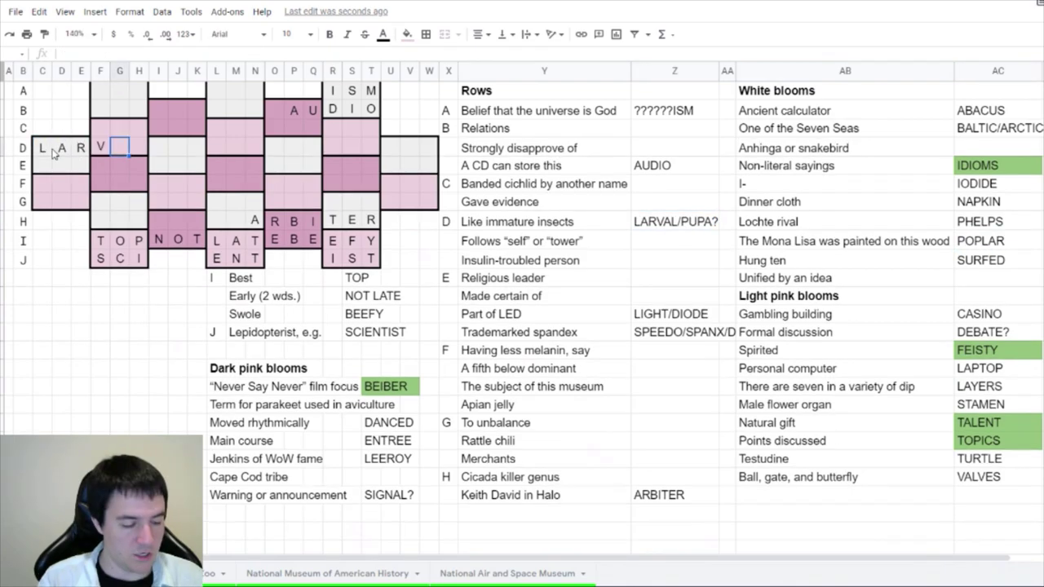
{"action": "type", "text": "A"}
{"action": "key", "text": "Right"}
{"action": "type", "text": "L"}
{"action": "key", "text": "Left"}
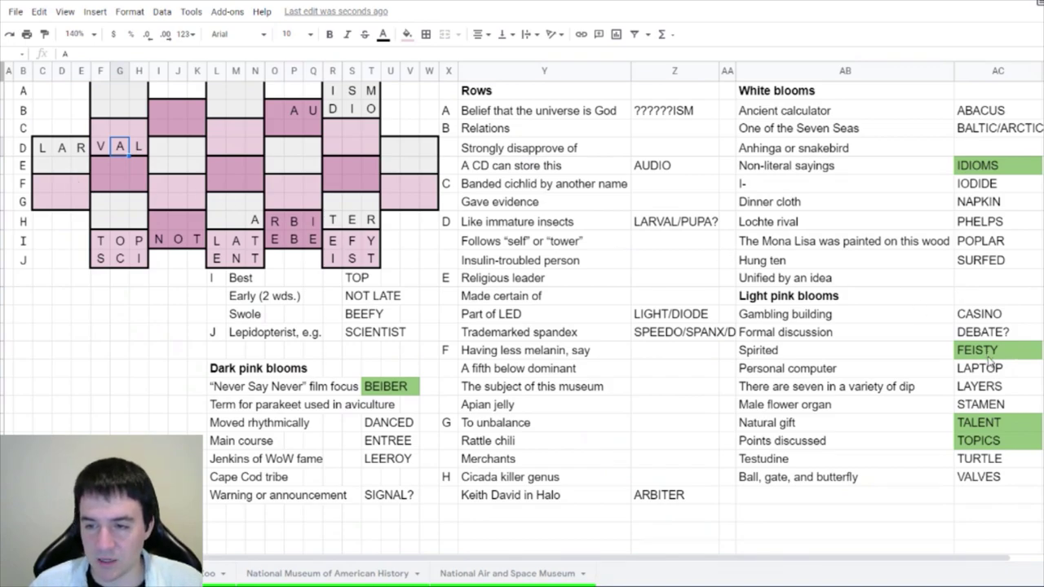
{"action": "left_click", "coordinate": [986, 473]}
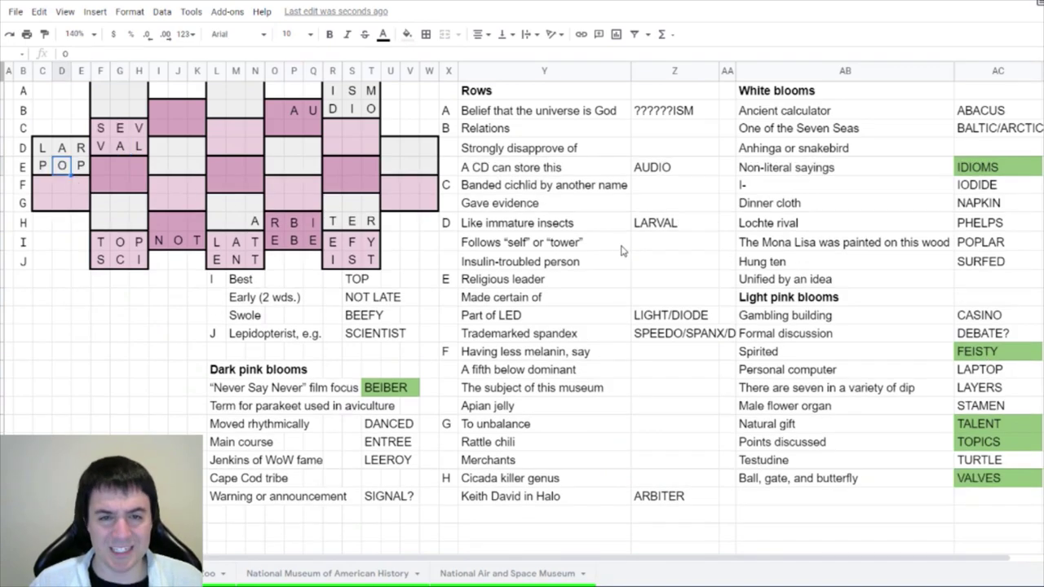
Enter POPE for the row E clue "Religious leader"
{"action": "left_click", "coordinate": [520, 280]}
{"action": "left_click", "coordinate": [665, 282]}
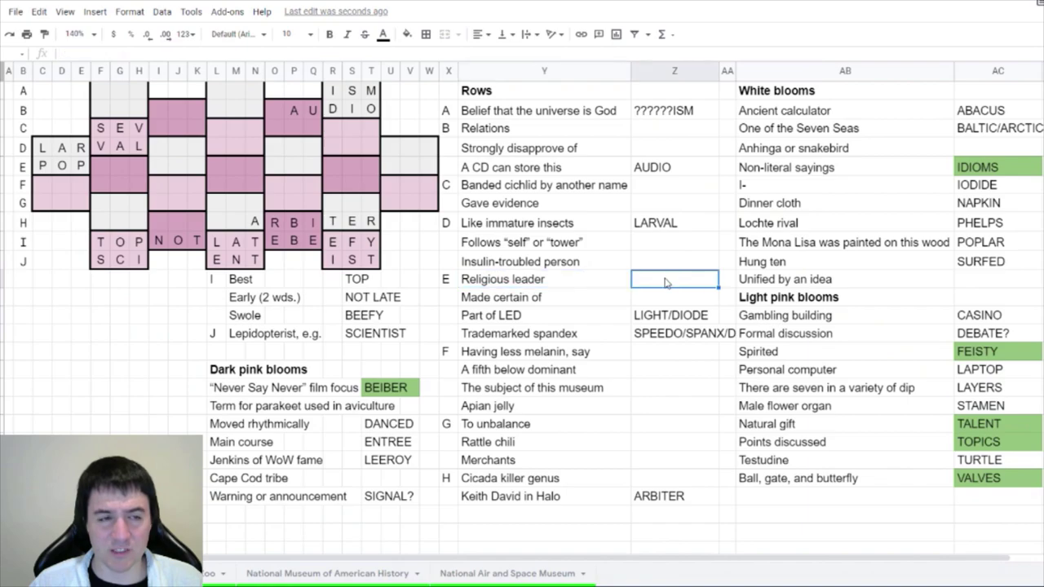
{"action": "type", "text": "POPE"}
{"action": "key", "text": "Return"}
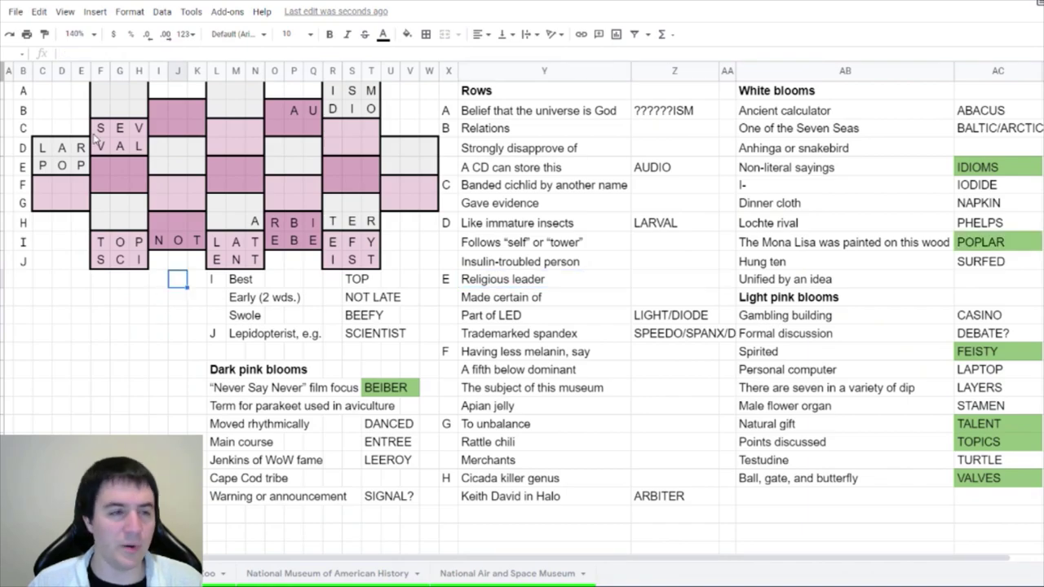
Enter DIABETIC for the row D clue "Insulin-troubled person"
{"action": "left_click", "coordinate": [640, 263]}
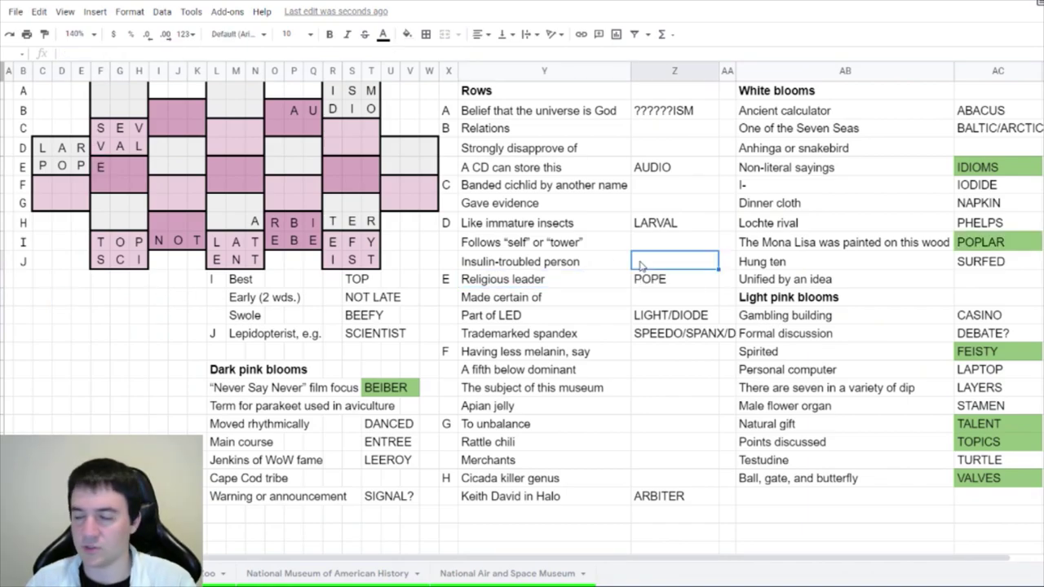
{"action": "type", "text": "DIA"}
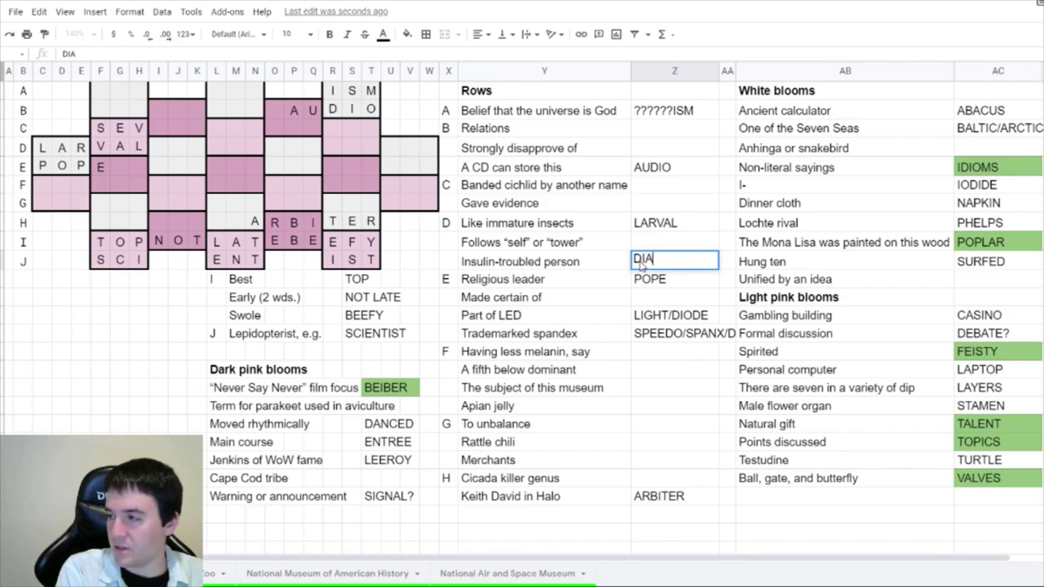
{"action": "type", "text": "BETIC"}
{"action": "key", "text": "Up"}
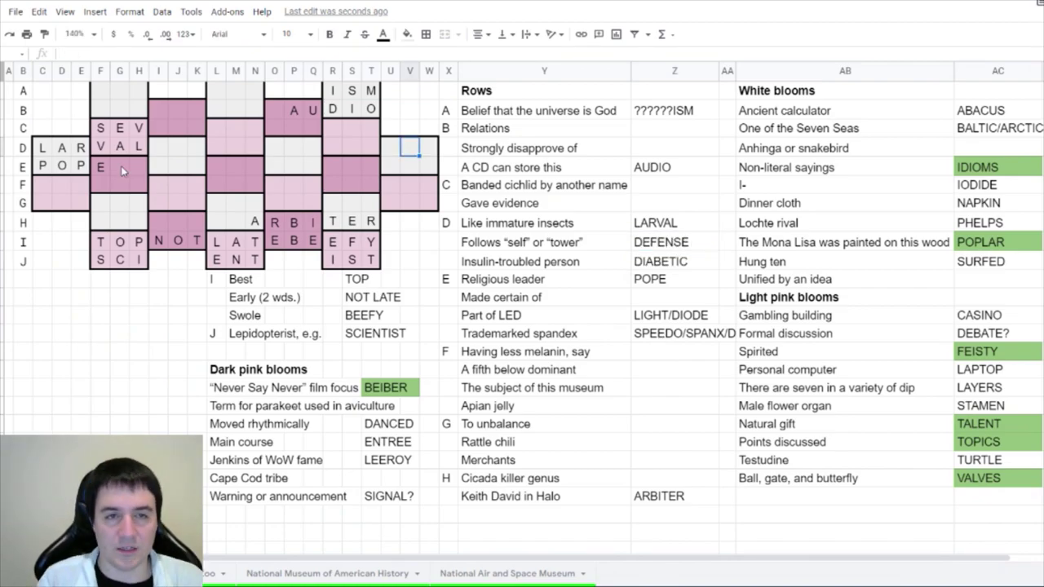
Fill DEFENCE and DIABETIC into grid row D after LARVAL, one letter per cell
{"action": "key", "text": "Right"}
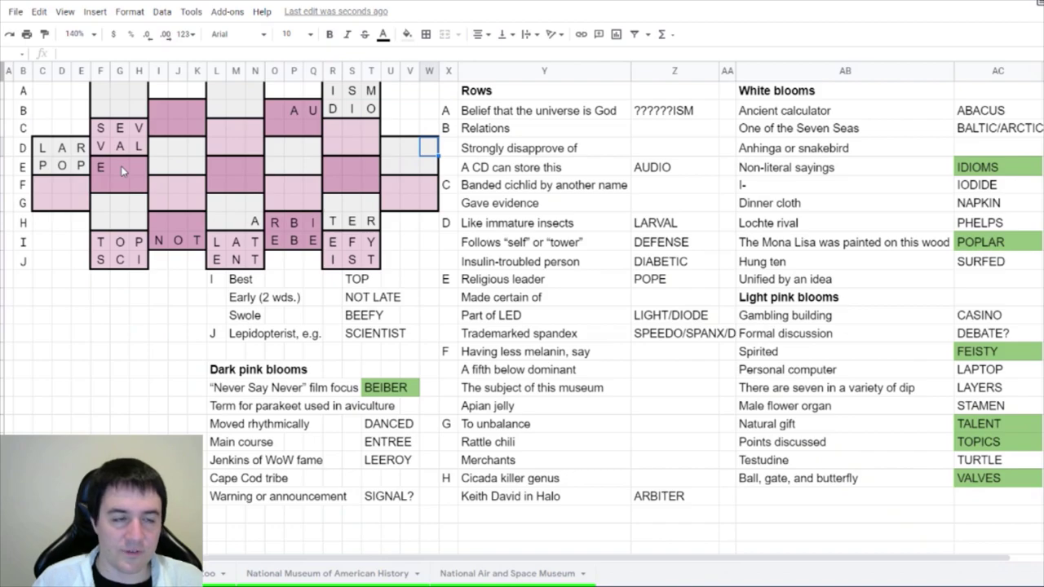
{"action": "type", "text": "C"}
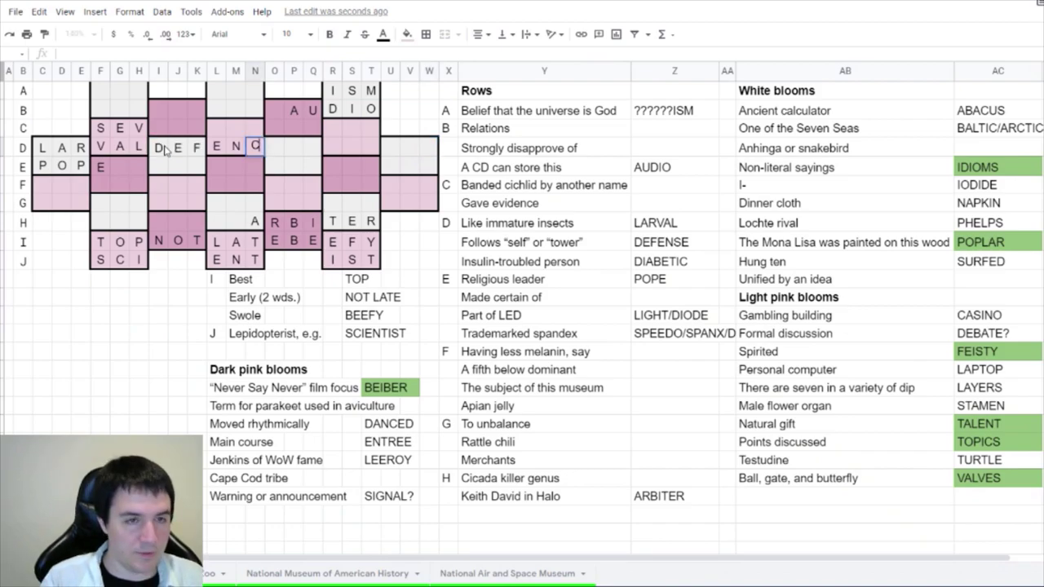
{"action": "key", "text": "Right"}
{"action": "type", "text": "E"}
{"action": "key", "text": "Right"}
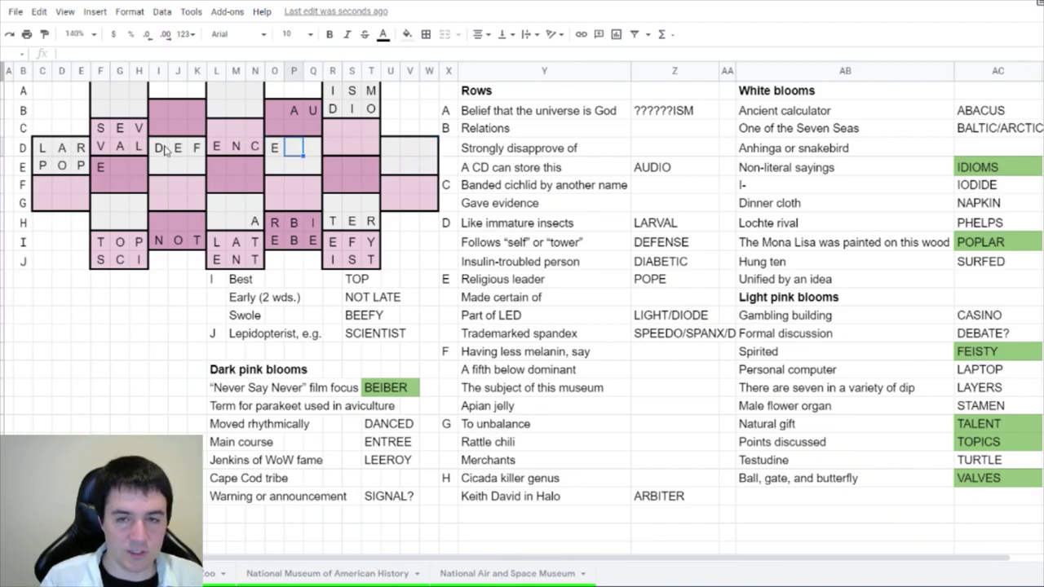
{"action": "type", "text": "D"}
{"action": "key", "text": "Right"}
{"action": "type", "text": "I"}
{"action": "key", "text": "Right"}
{"action": "type", "text": "A"}
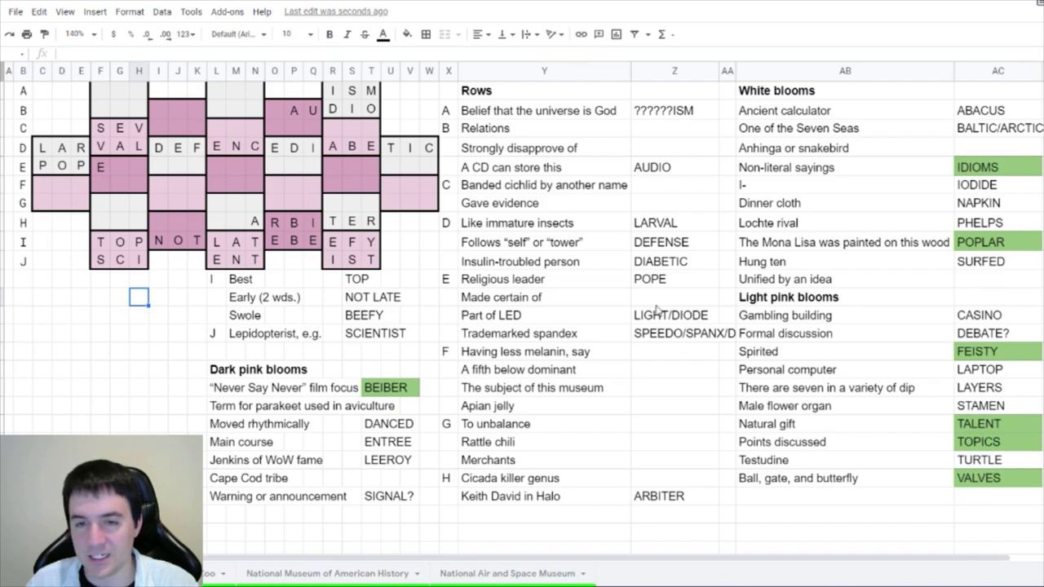
Enter HONEY?ROYAL? as the tentative answers for the row F clue "Apian jelly"
{"action": "left_click", "coordinate": [637, 405]}
{"action": "type", "text": "HONEY?ROYAL?"}
{"action": "key", "text": "Return"}
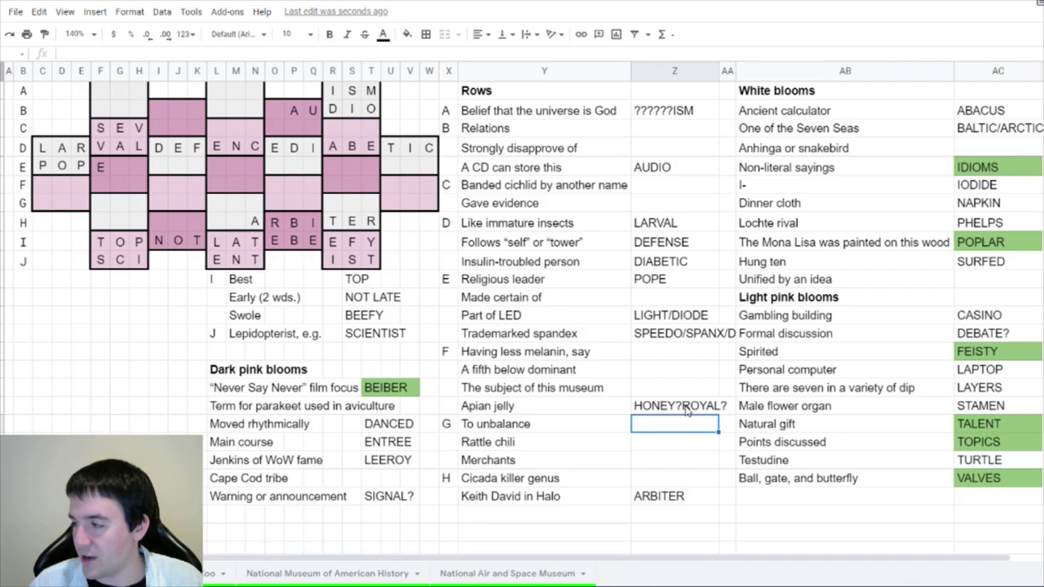
Fill S, U, R into grid row E below DEF and T, E, D into row C above ABE
{"action": "left_click_drag", "start_coordinate": [389, 148], "coordinate": [412, 149]}
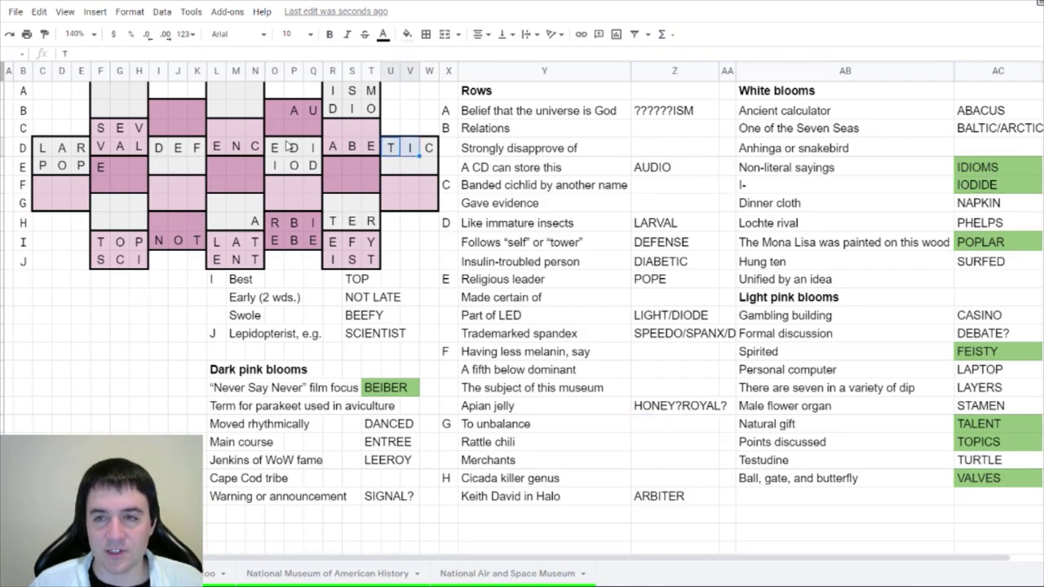
{"action": "left_click", "coordinate": [167, 150]}
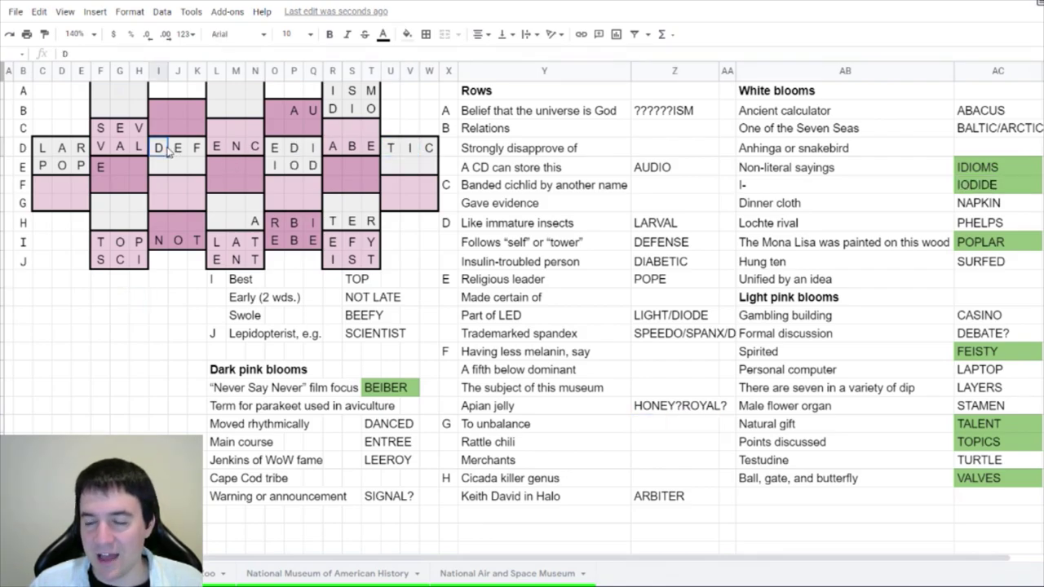
{"action": "left_click", "coordinate": [338, 131]}
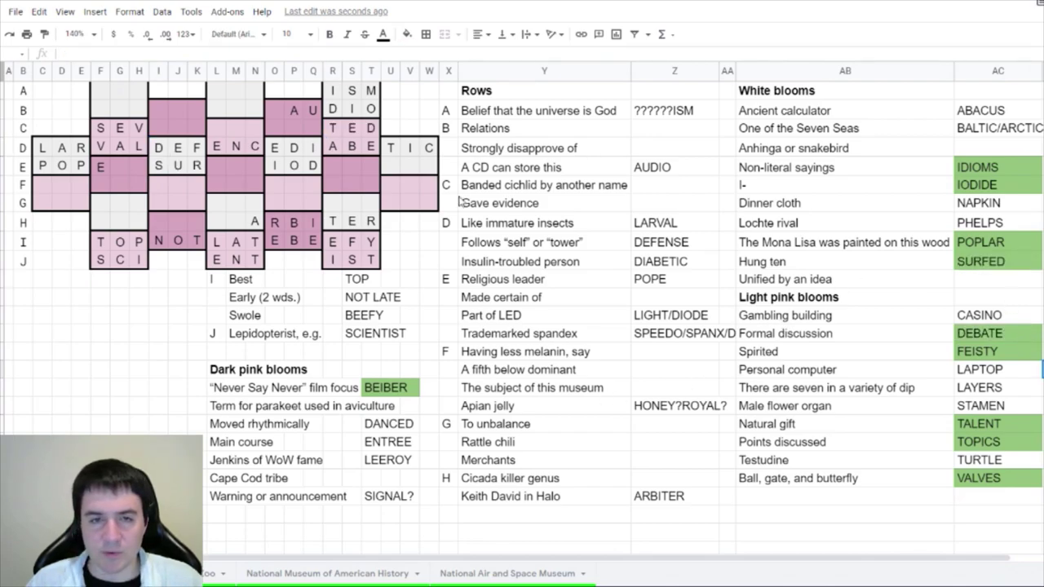
Enter TESTIFIED? as the tentative answer for the row C clue "Gave evidence"
{"action": "left_click", "coordinate": [658, 205]}
{"action": "type", "text": "T"}
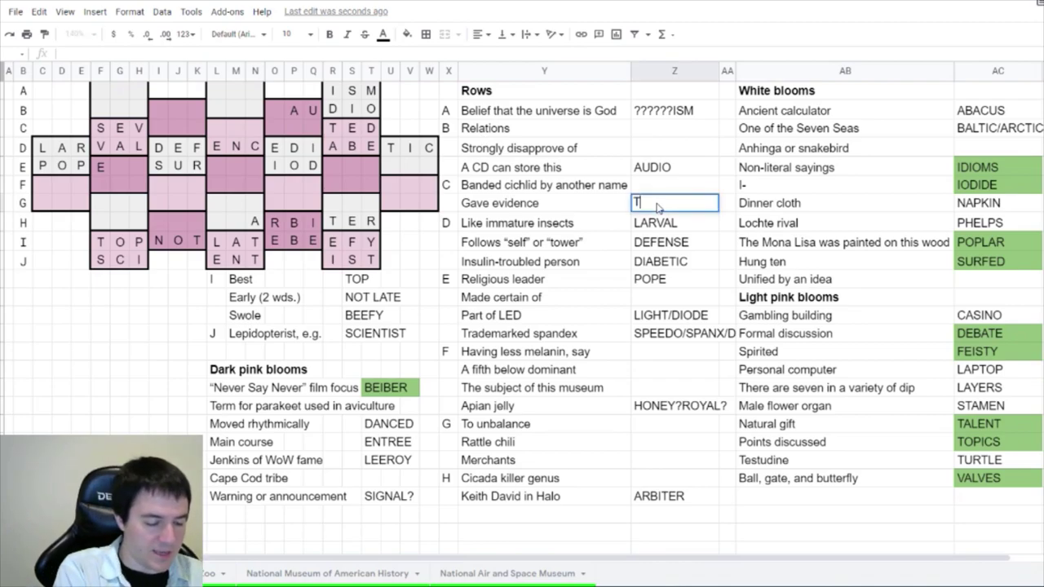
{"action": "type", "text": "ESTIFIED?"}
{"action": "left_click", "coordinate": [119, 314]}
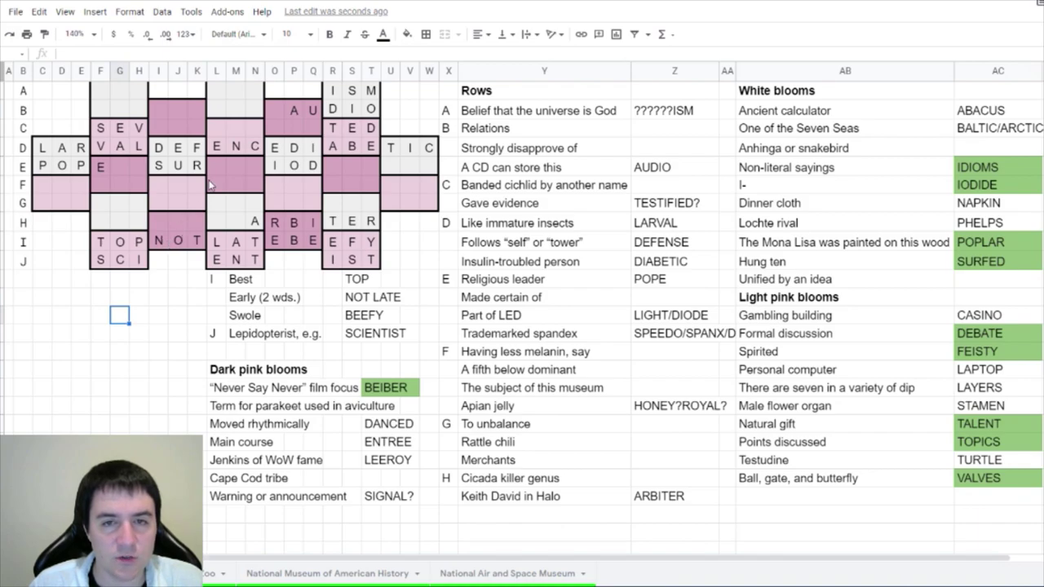
Add the missing letters of DIODE around IOD in grid row E and enter ASSURED for the clue "Made certain of"
{"action": "left_click", "coordinate": [334, 168]}
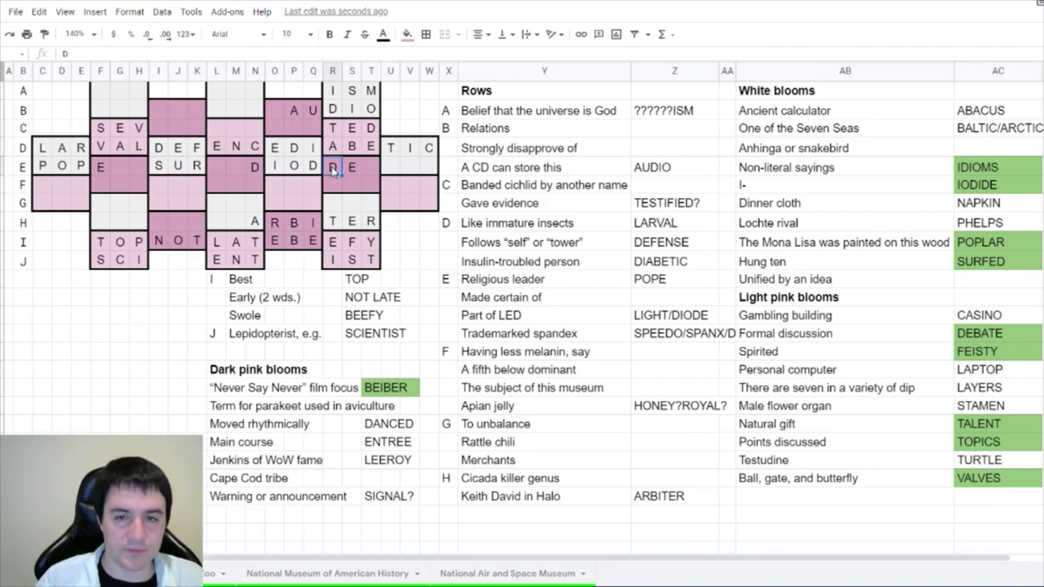
{"action": "left_click", "coordinate": [117, 167]}
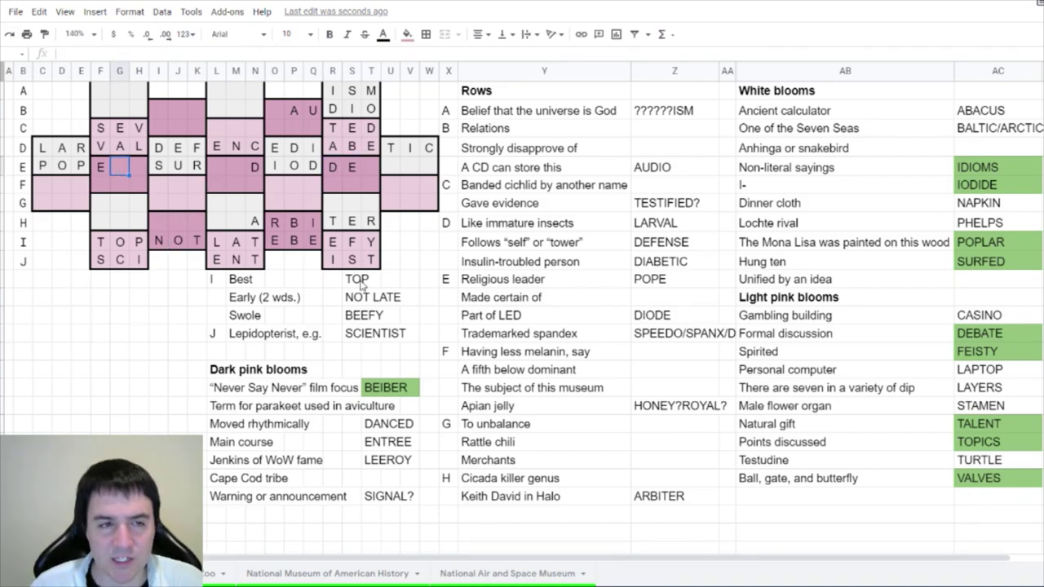
{"action": "left_click", "coordinate": [656, 304]}
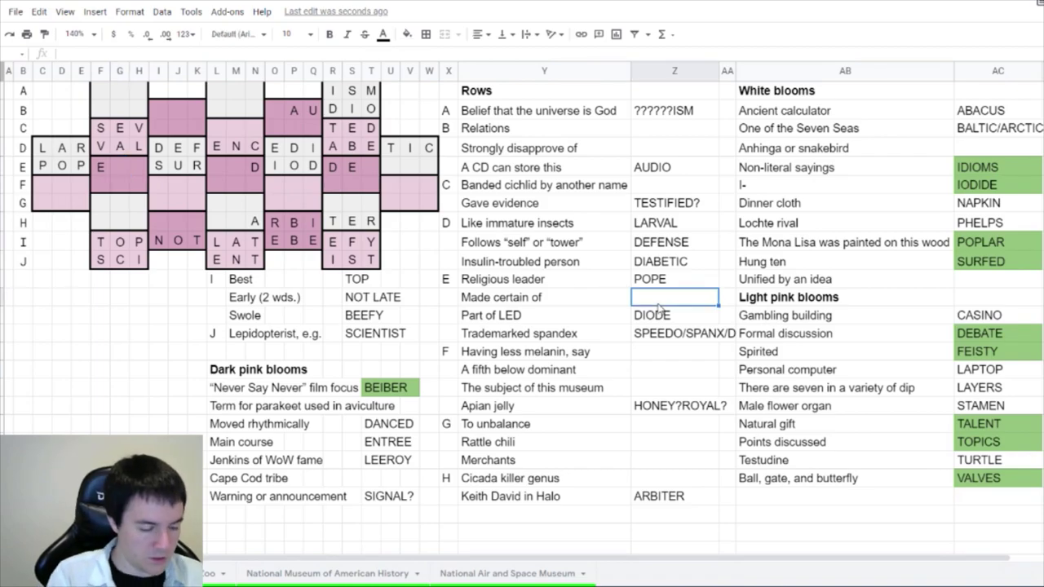
{"action": "type", "text": "ASSURED"}
{"action": "key", "text": "Return"}
{"action": "left_click", "coordinate": [158, 334]}
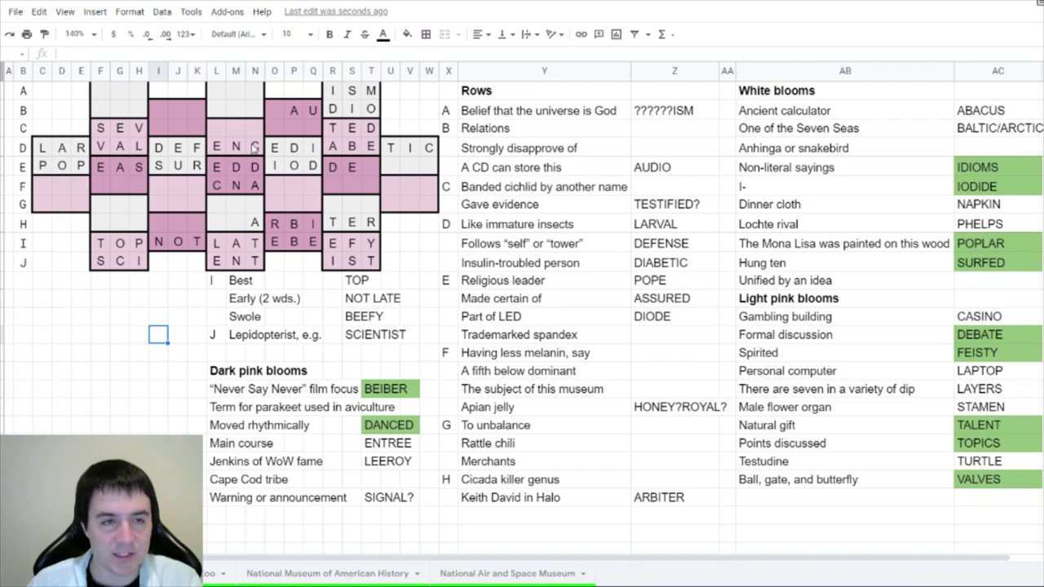
Fill M, A, T into grid row C above ENS and highlight the light pink bloom answer STAMEN in green
{"action": "left_click", "coordinate": [679, 245]}
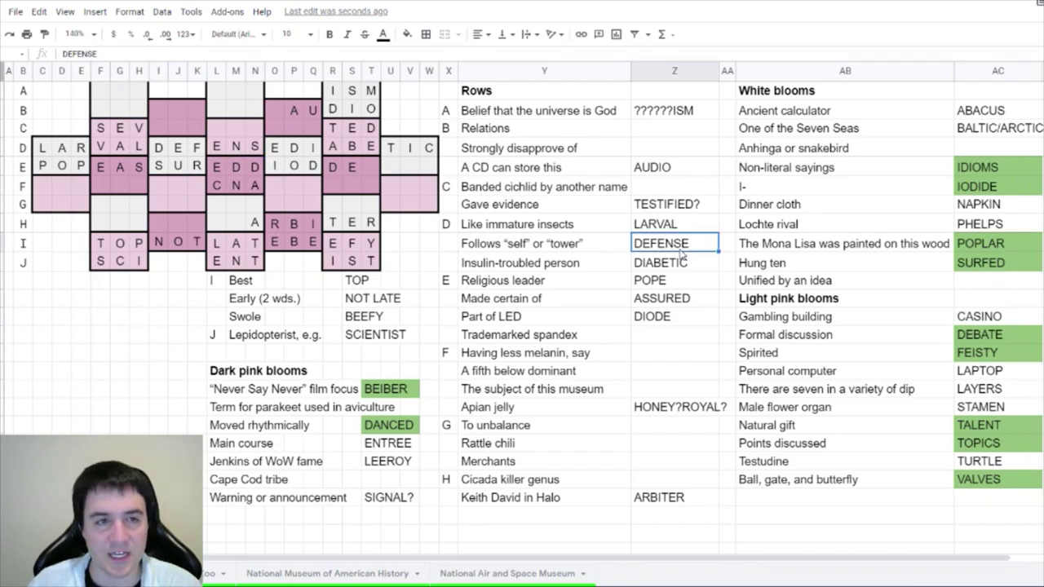
{"action": "left_click", "coordinate": [181, 266]}
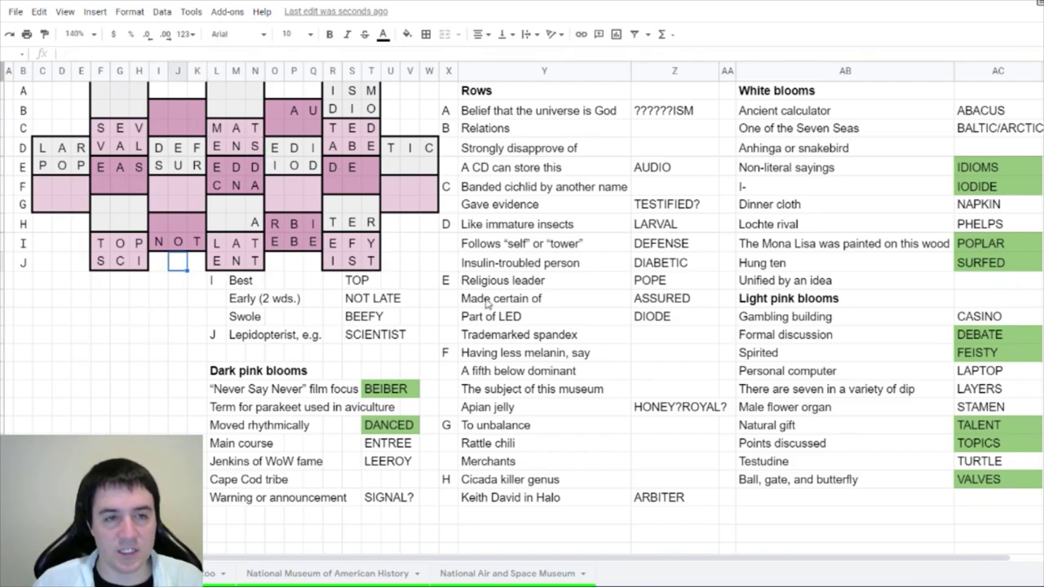
{"action": "left_click", "coordinate": [982, 405]}
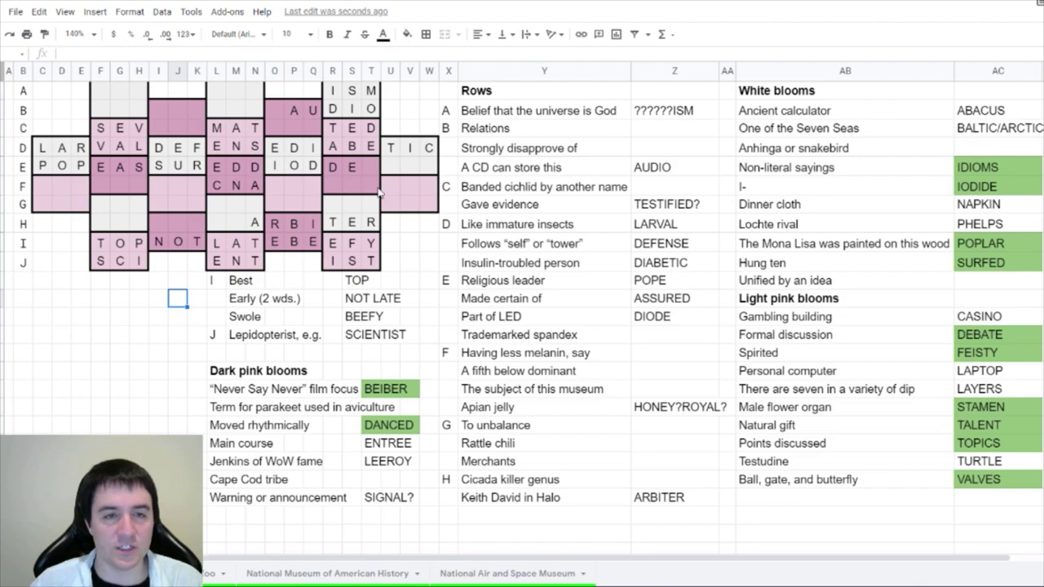
Correct the end of DIODE in grid row E by removing the extra D and placing E directly after IOD
{"action": "left_click", "coordinate": [333, 168]}
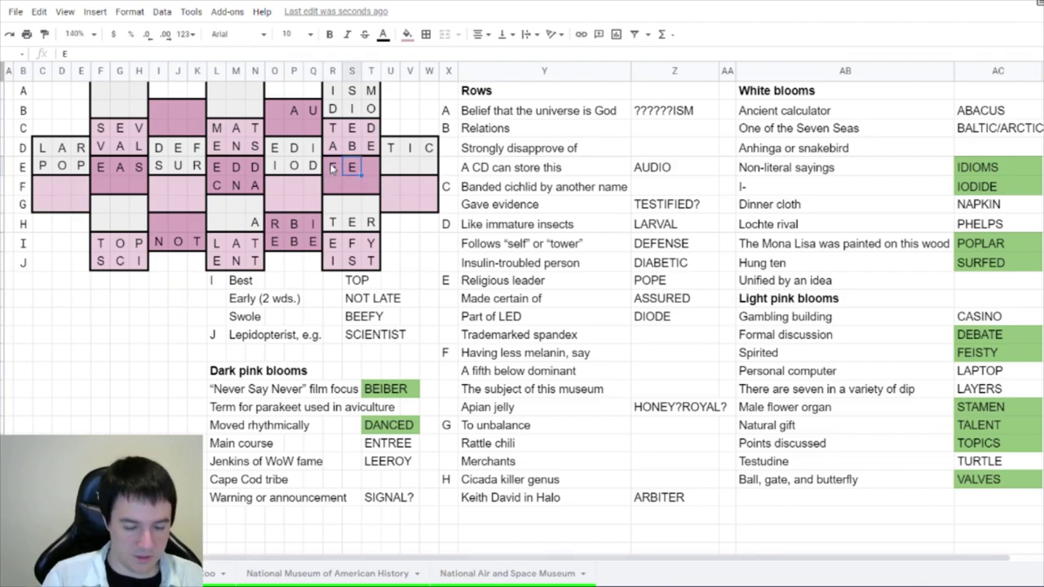
{"action": "key", "text": "Delete"}
{"action": "left_click", "coordinate": [106, 337]}
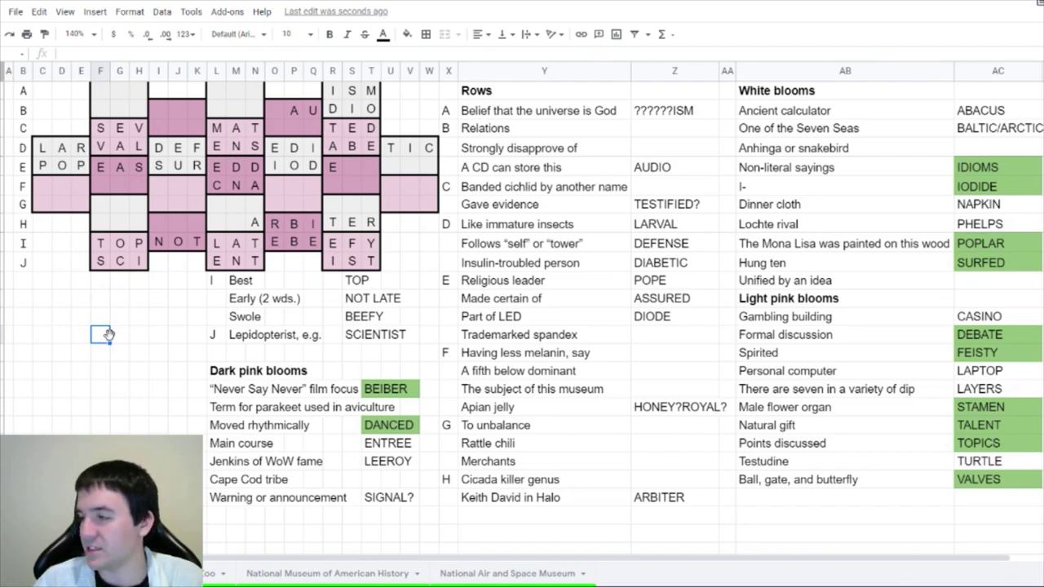
{"action": "left_click", "coordinate": [196, 131]}
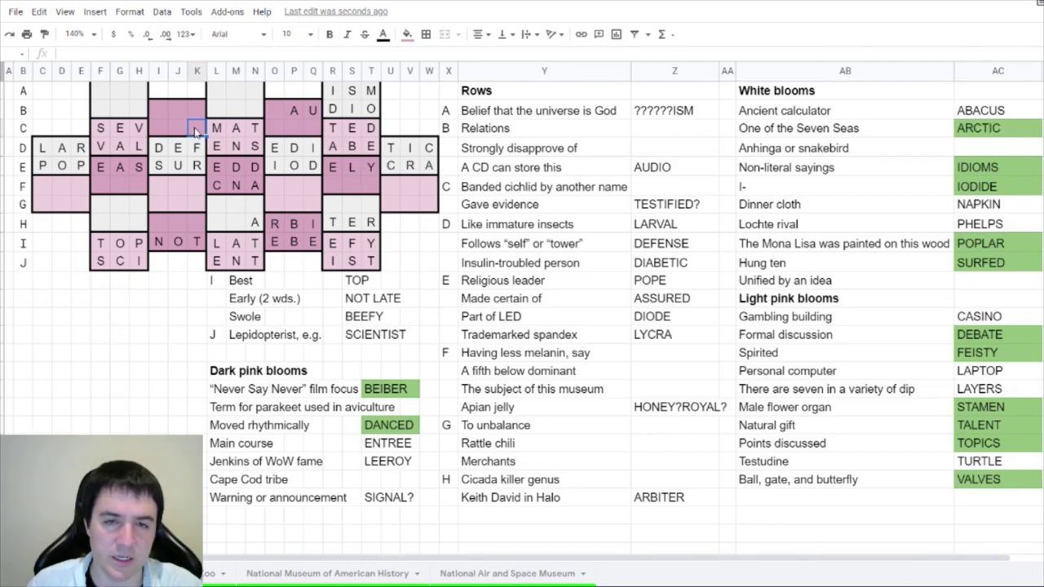
Change the "Gave evidence" answer to ATTESTED, then fill TES into grid row C and ERO into row F to complete LEEROY
{"action": "left_click", "coordinate": [276, 127]}
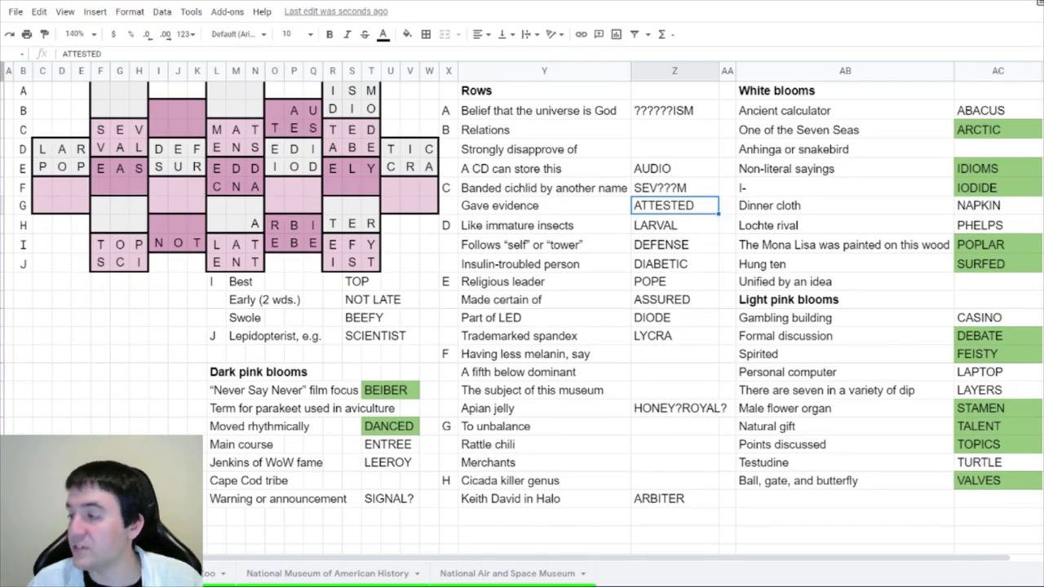
{"action": "left_click", "coordinate": [331, 185]}
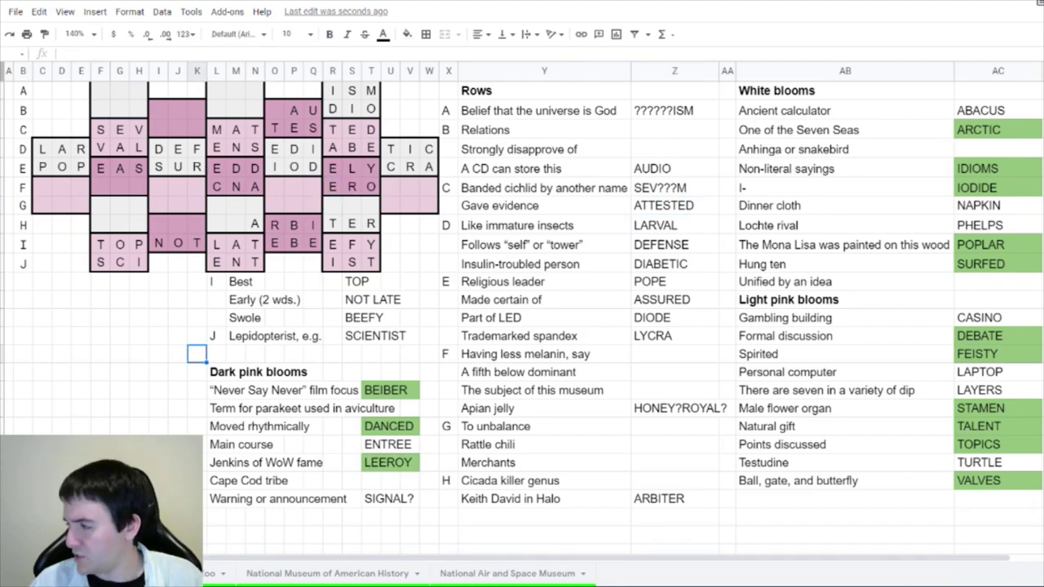
{"action": "left_click", "coordinate": [543, 187]}
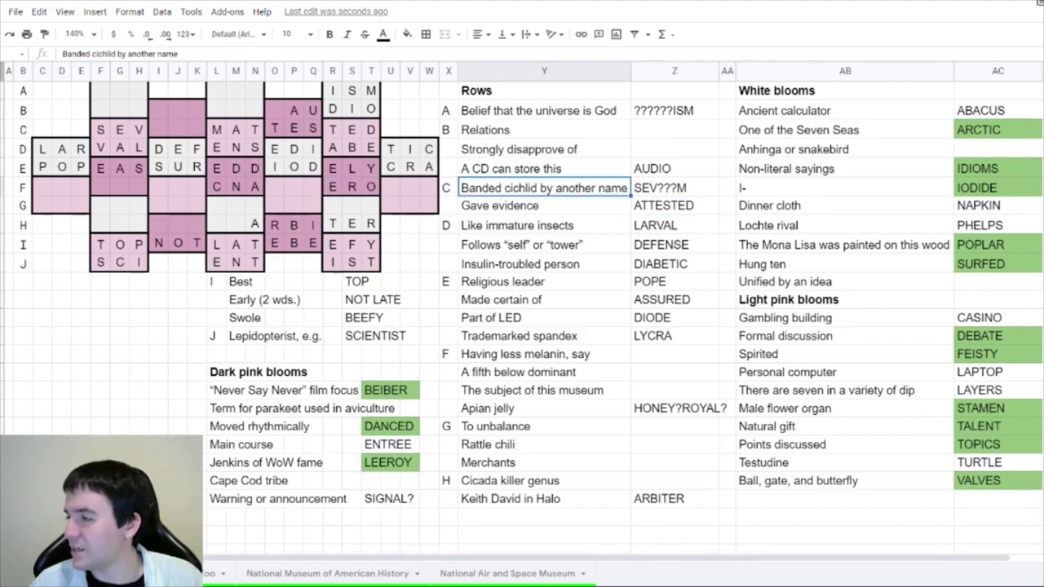
Enter DARTER for the white bloom clue "Anhinga or snakebird" and fill RAD into grid row G above TER
{"action": "left_click", "coordinate": [978, 148]}
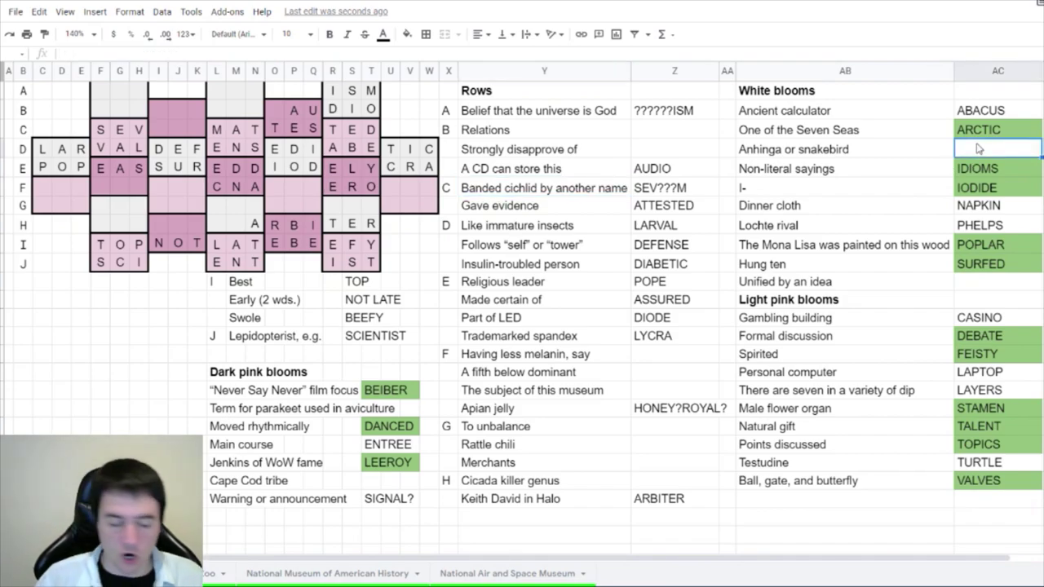
{"action": "type", "text": "DARTER"}
{"action": "key", "text": "Return"}
{"action": "left_click", "coordinate": [370, 208]}
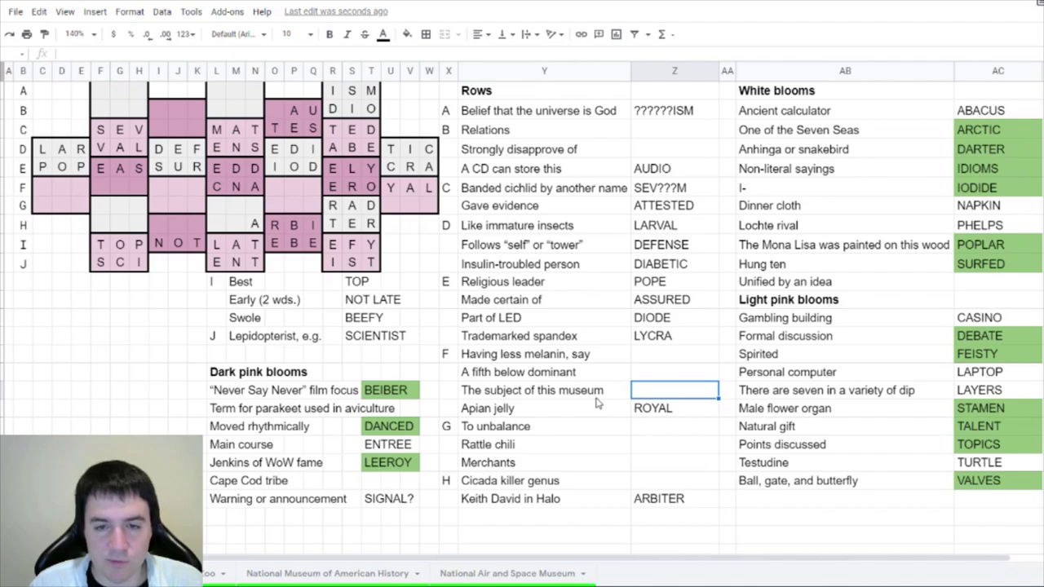
Check the museum puzzle list, and enter NATURE for "The subject of this museum" and PALER for "Having less melanin, say"
{"action": "key", "text": "ctrl+Tab"}
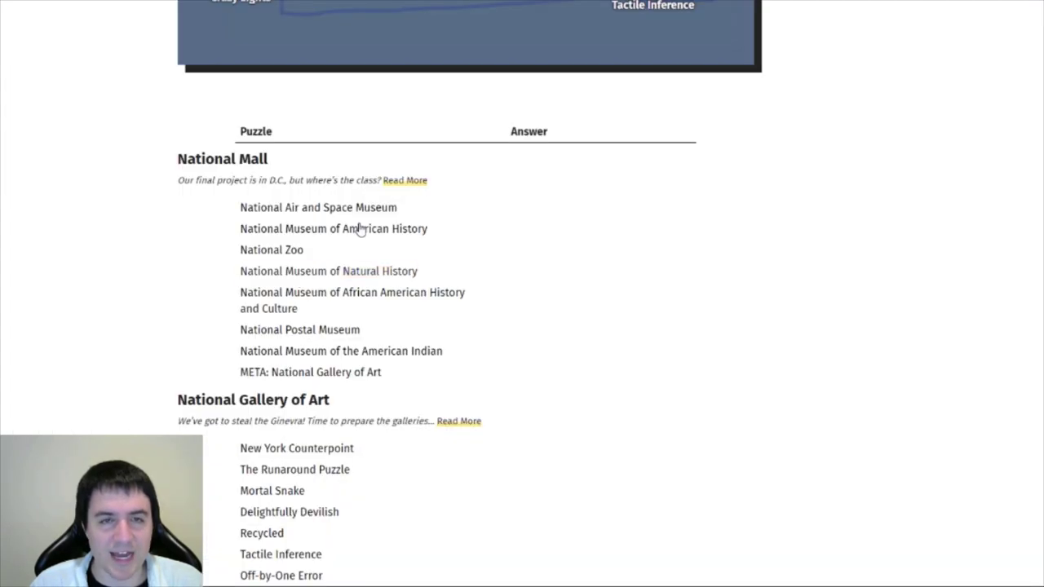
{"action": "key", "text": "ctrl+tab"}
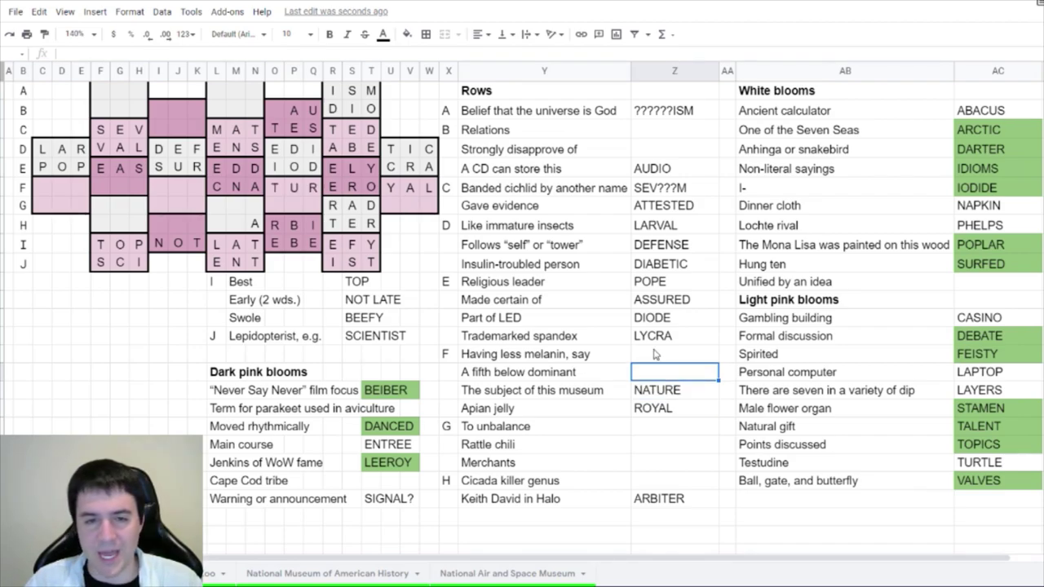
{"action": "left_click", "coordinate": [653, 353]}
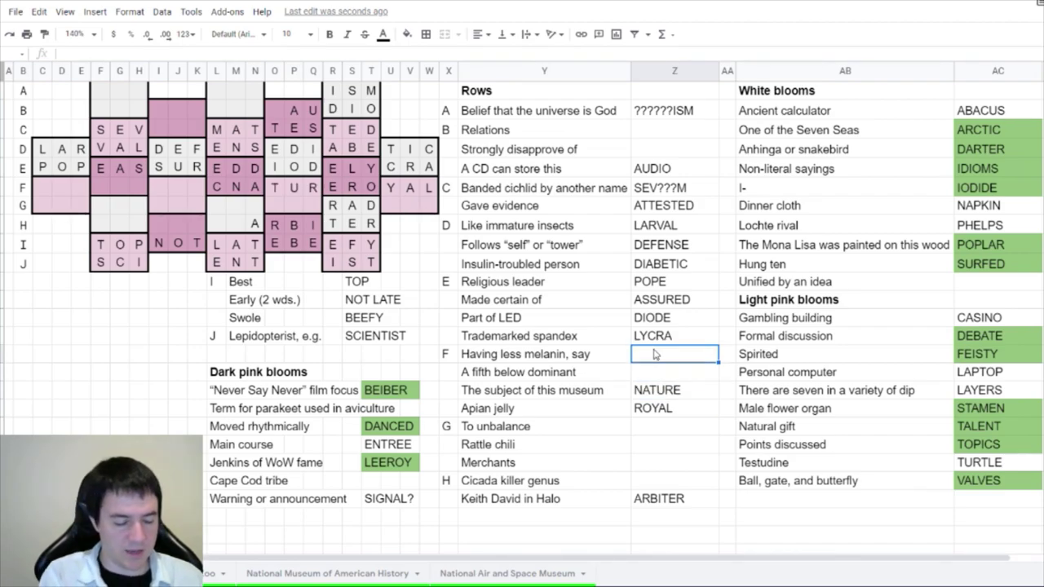
{"action": "type", "text": "PALER"}
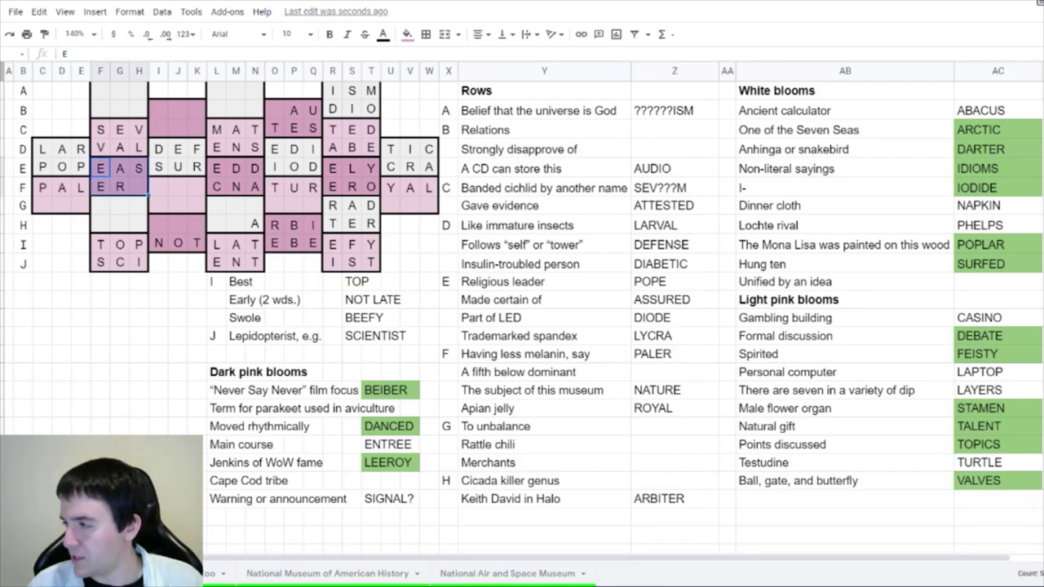
Complete TRADERS in grid row G with ERS, and enter TONIC for "A fifth below dominant" with ONI in row F
{"action": "left_click", "coordinate": [398, 205]}
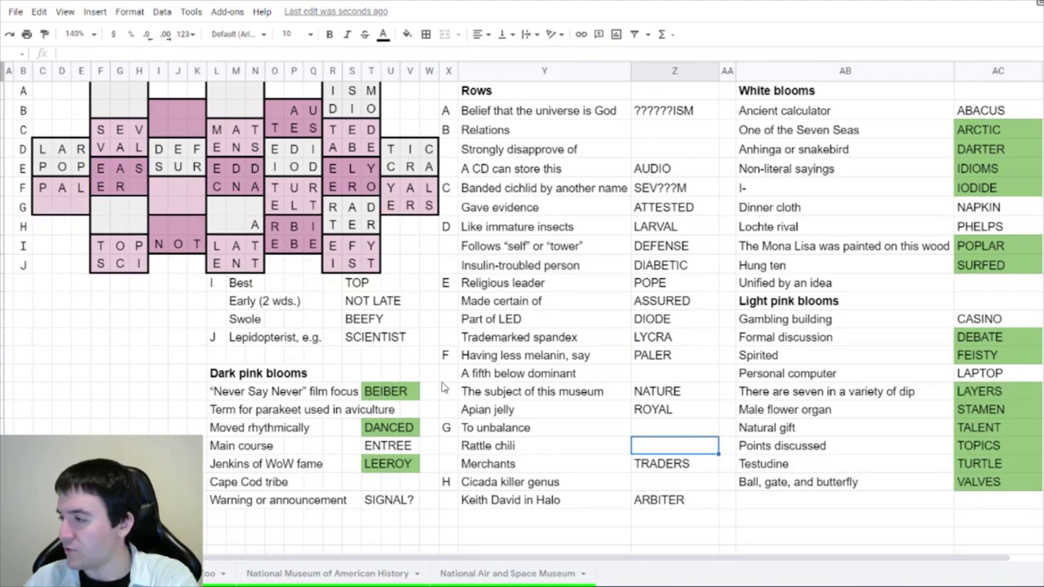
{"action": "left_click", "coordinate": [648, 378]}
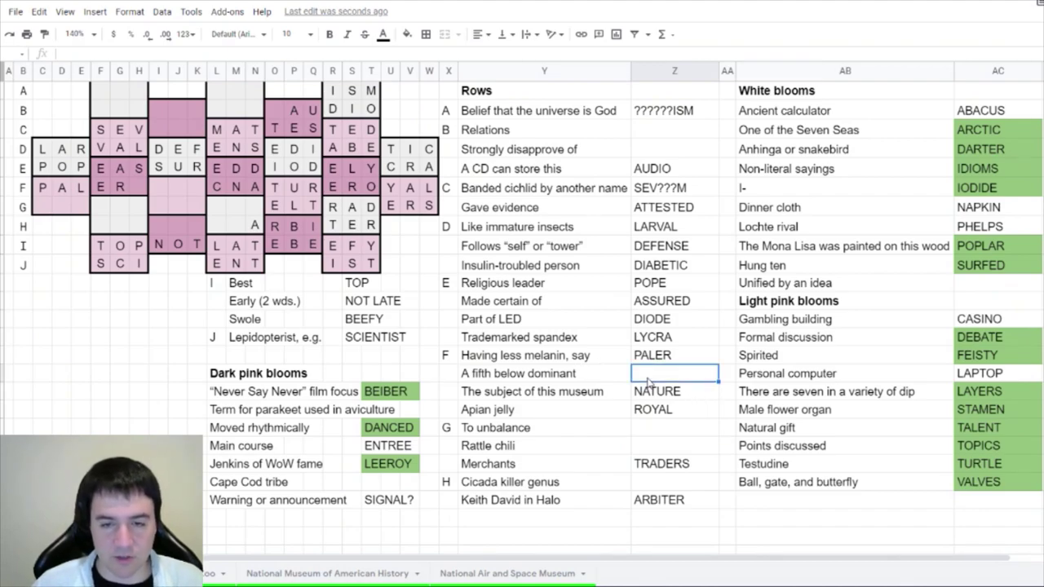
{"action": "left_click", "coordinate": [168, 188]}
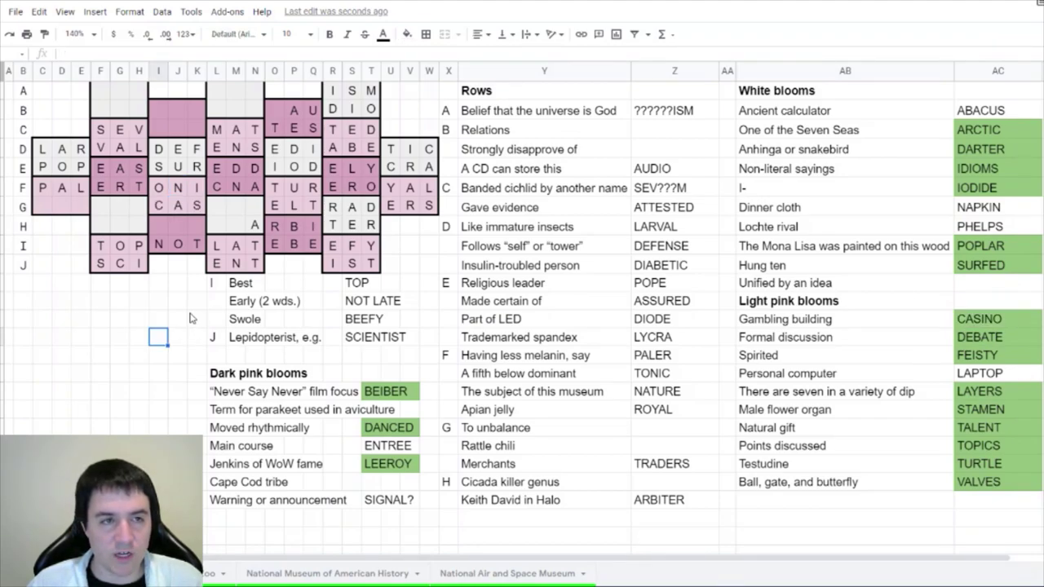
Replace the A and S before SURED in grid row E with E and N so the row reads ENSURED
{"action": "left_click", "coordinate": [119, 186]}
{"action": "key", "text": "Left"}
{"action": "key", "text": "Down"}
{"action": "key", "text": "Right"}
{"action": "key", "text": "Up"}
{"action": "key", "text": "Up"}
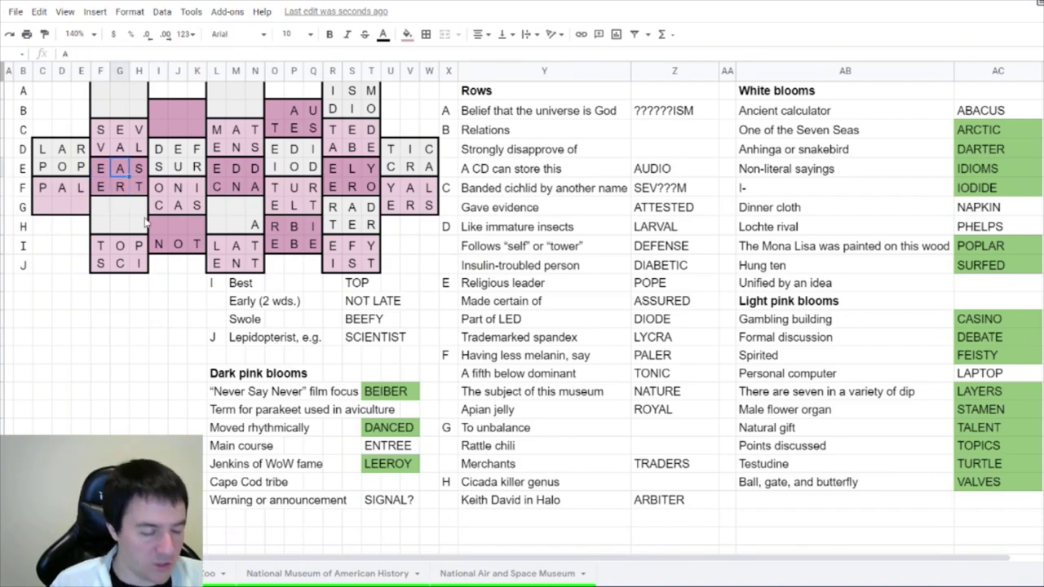
{"action": "type", "text": "E"}
{"action": "key", "text": "Tab"}
{"action": "type", "text": "N"}
{"action": "left_click", "coordinate": [199, 336]}
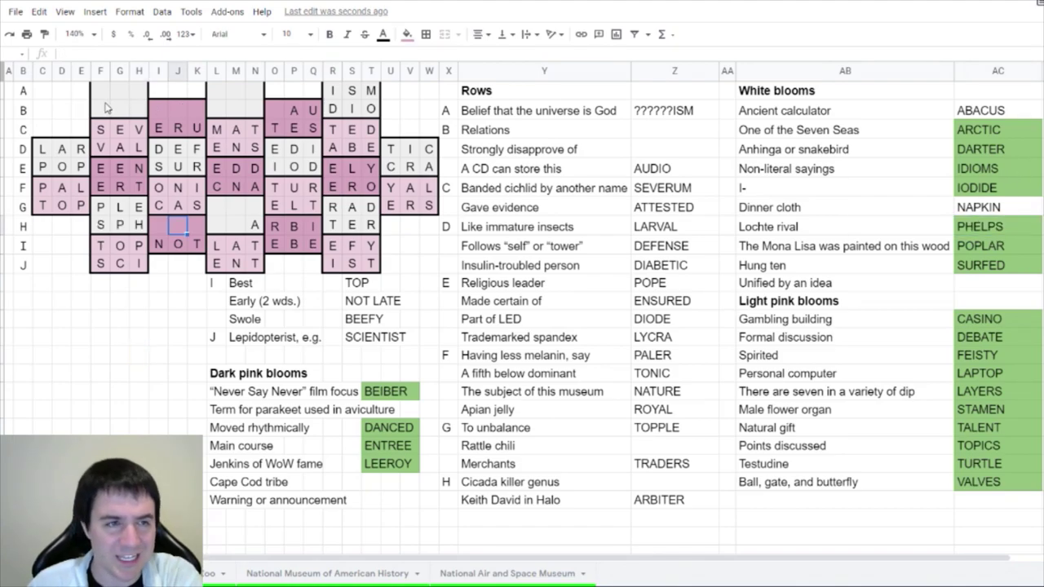
Fill the white bloom answer NAPKIN into the grid as PAN in row A above KIN in row B
{"action": "left_click", "coordinate": [104, 97]}
{"action": "key", "text": "Right"}
{"action": "key", "text": "Right"}
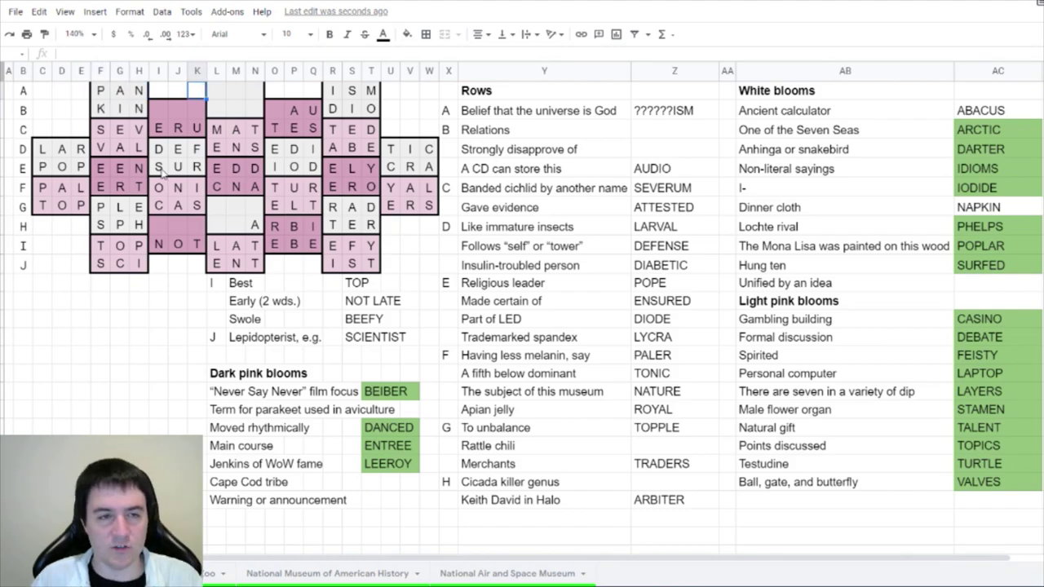
Fill the letters cab into grid row G between CAS and ELT
{"action": "left_click", "coordinate": [230, 233]}
{"action": "left_click_drag", "start_coordinate": [159, 206], "coordinate": [220, 208]}
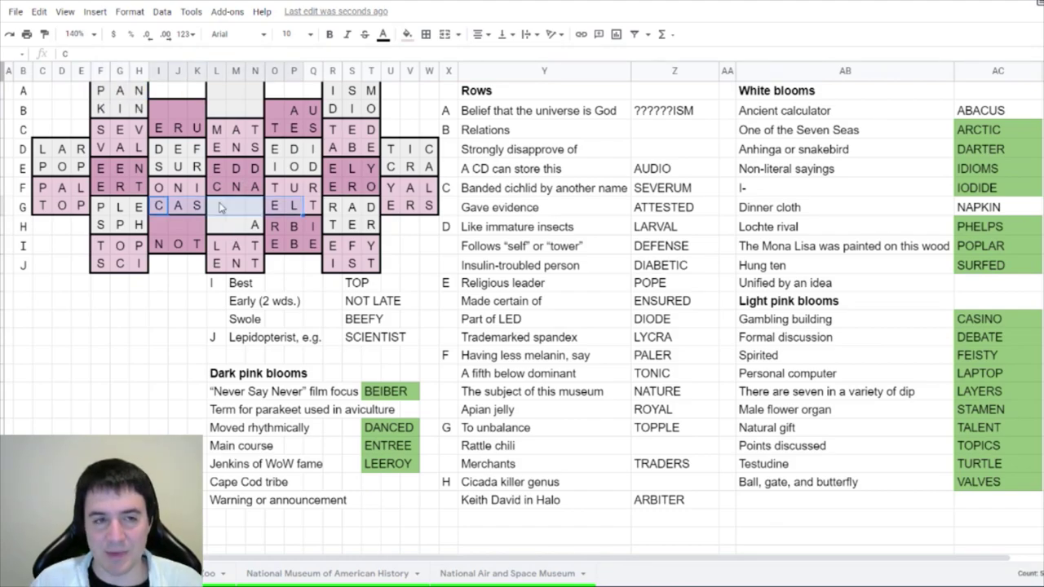
{"action": "left_click", "coordinate": [220, 208]}
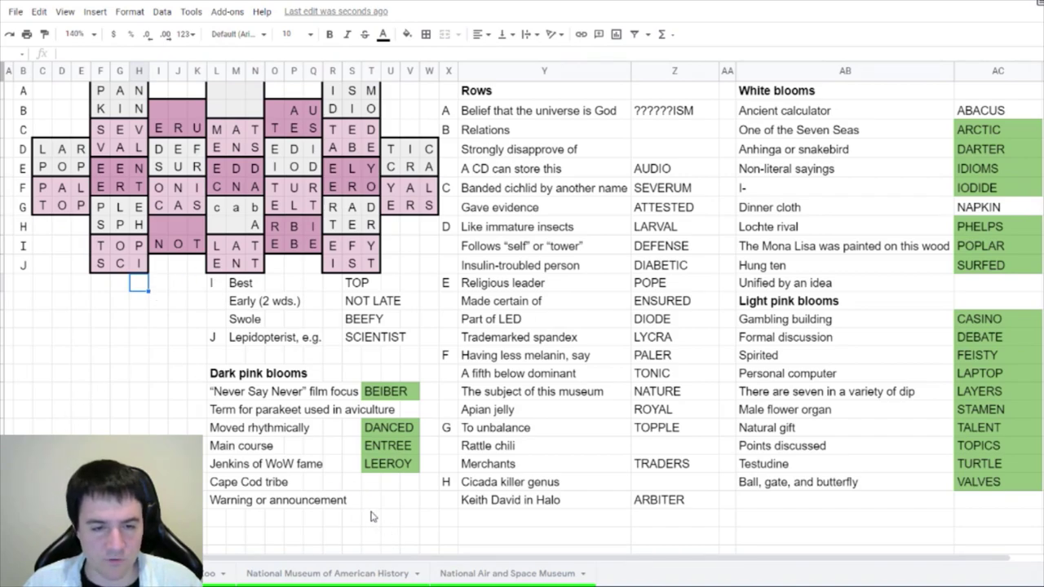
Fill THE into the middle bloom of grid row A and enter THEMED for the white bloom clue "Unified by an idea"
{"action": "left_click", "coordinate": [702, 309]}
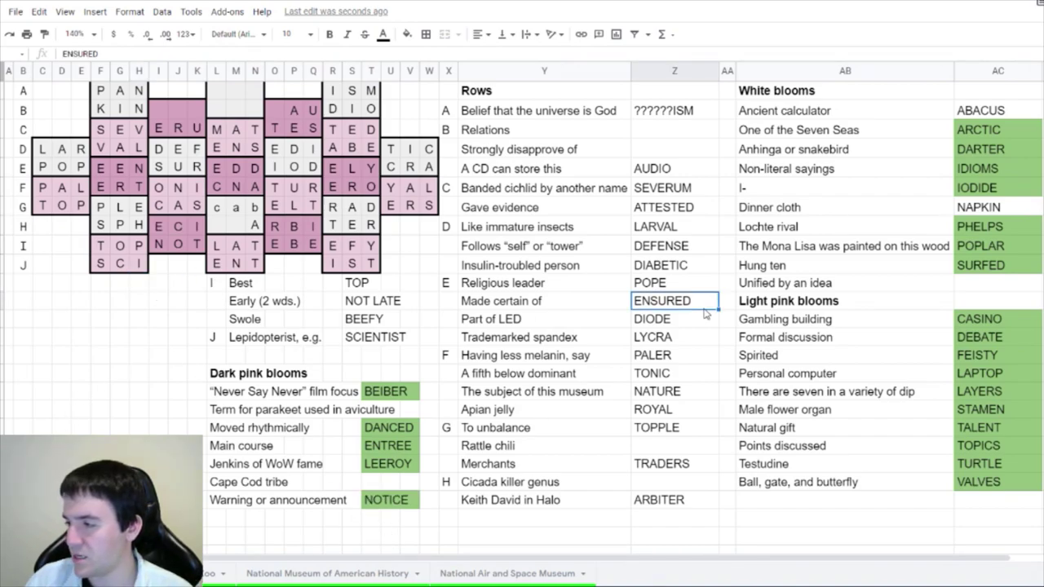
{"action": "left_click", "coordinate": [216, 92]}
{"action": "left_click", "coordinate": [980, 281]}
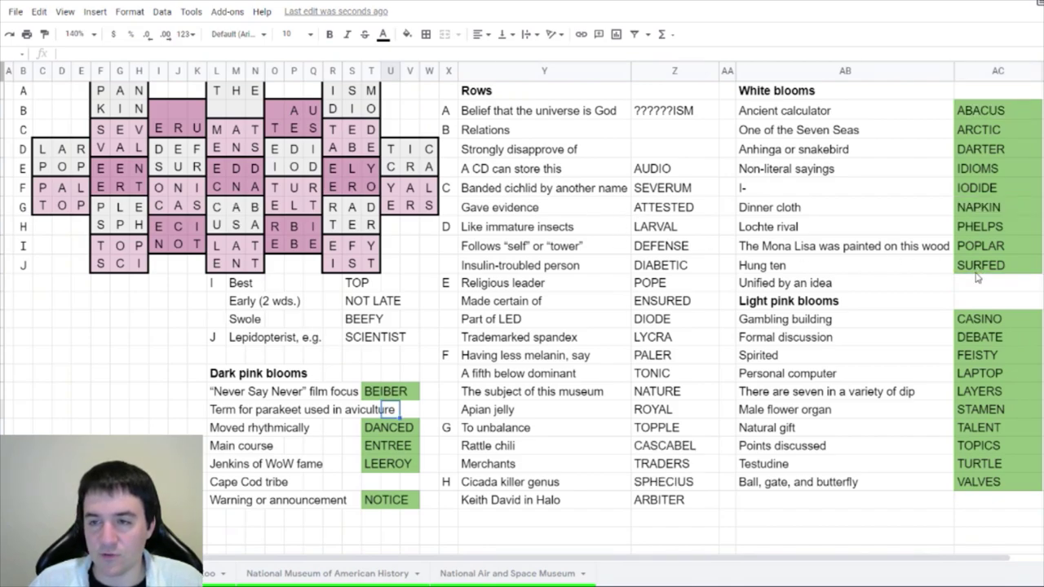
{"action": "left_click", "coordinate": [978, 283]}
{"action": "type", "text": "THEMED"}
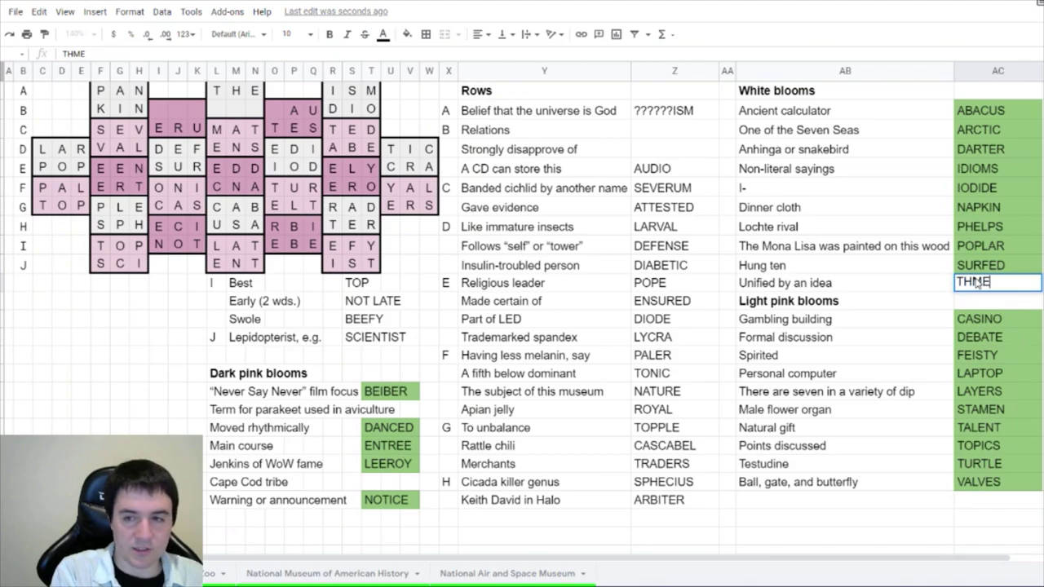
Enter CONDEMN for the row B clue "Strongly disapprove of" and add CON and N around DEM in grid row B
{"action": "left_click", "coordinate": [674, 150]}
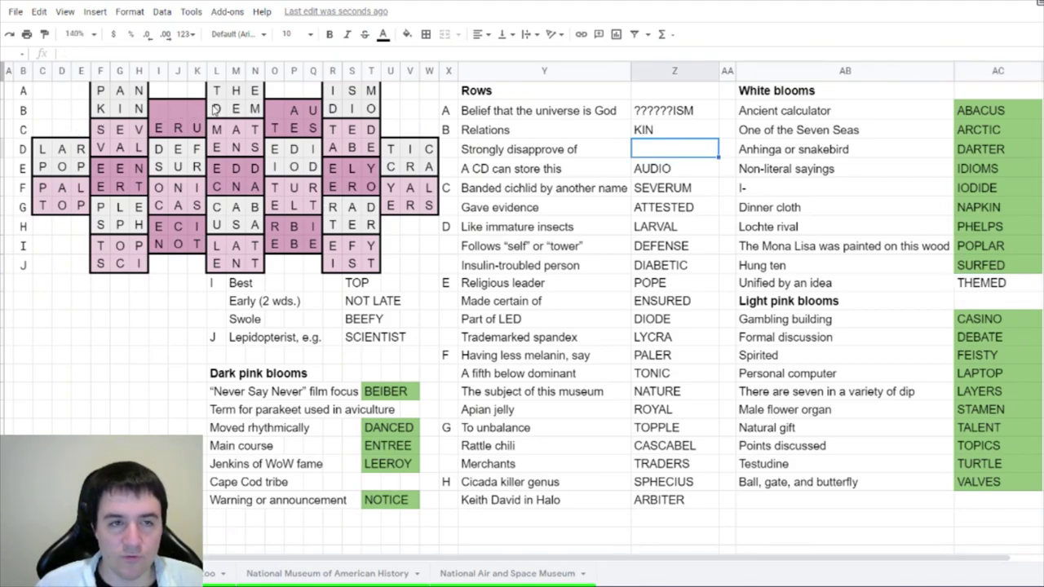
{"action": "left_click", "coordinate": [158, 104]}
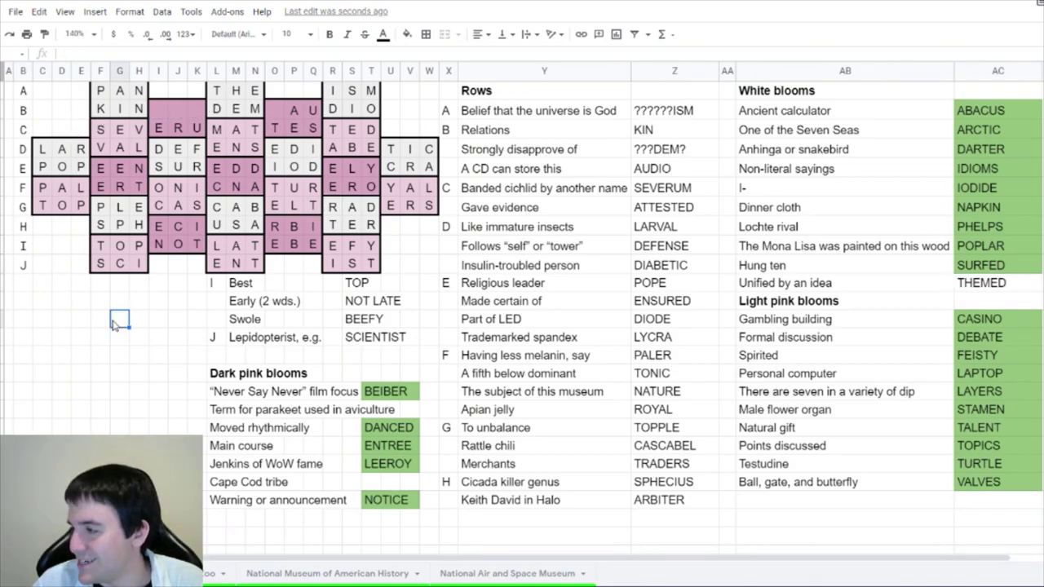
{"action": "left_click", "coordinate": [81, 300]}
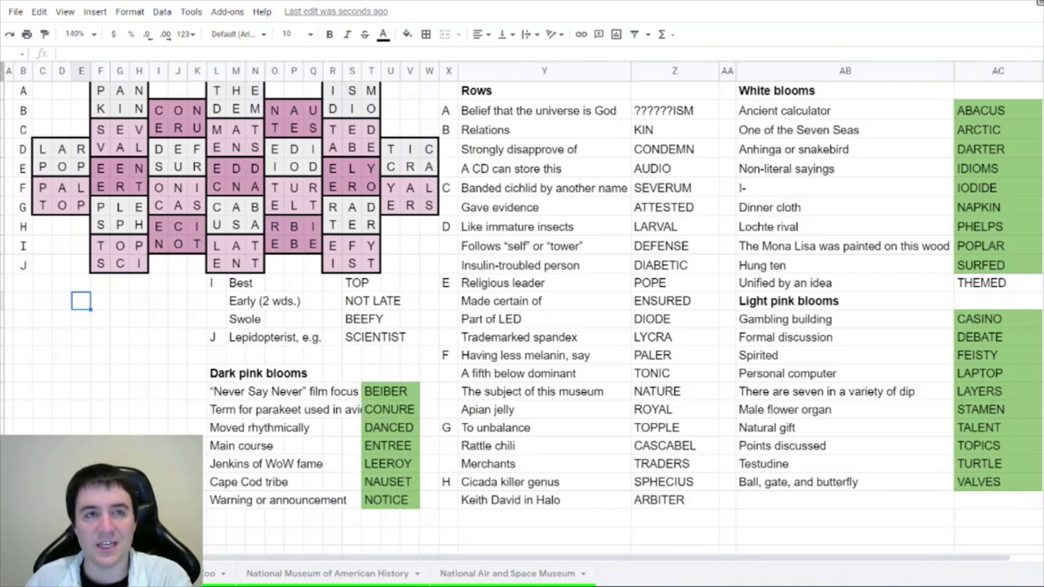
Write NHM DATA in a cell below the grid, reading off the yellow-highlighted letters
{"action": "left_click", "coordinate": [61, 373]}
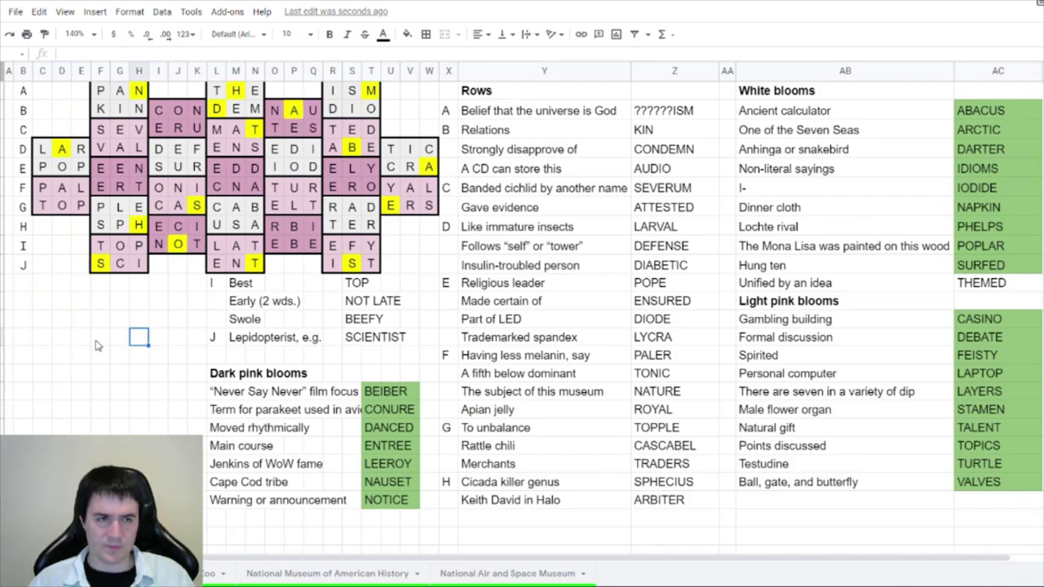
{"action": "left_click", "coordinate": [49, 300]}
{"action": "type", "text": "N"}
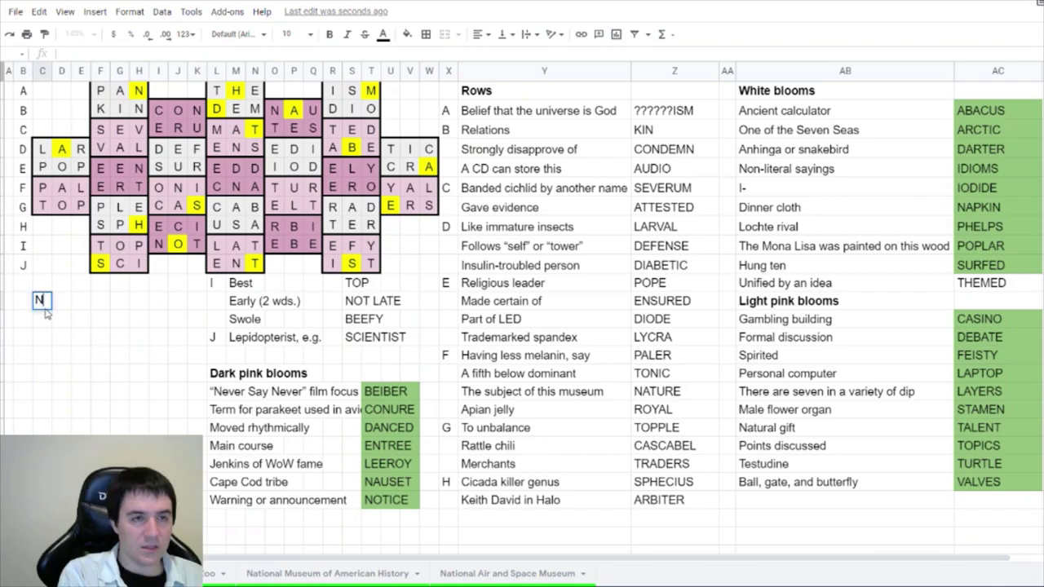
{"action": "type", "text": "HM DATA"}
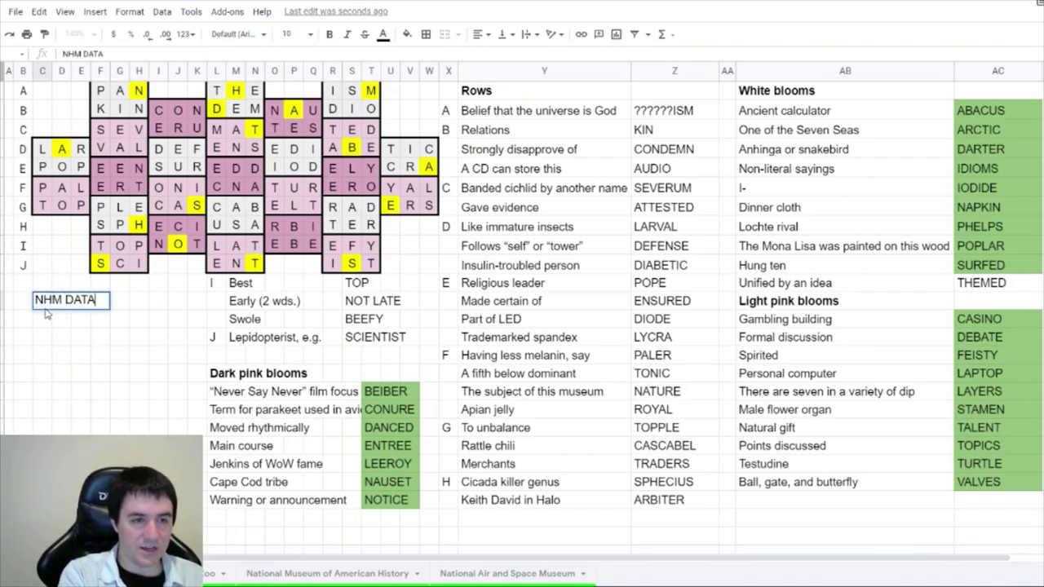
{"action": "key", "text": "Return"}
{"action": "type", "text": "BASE"}
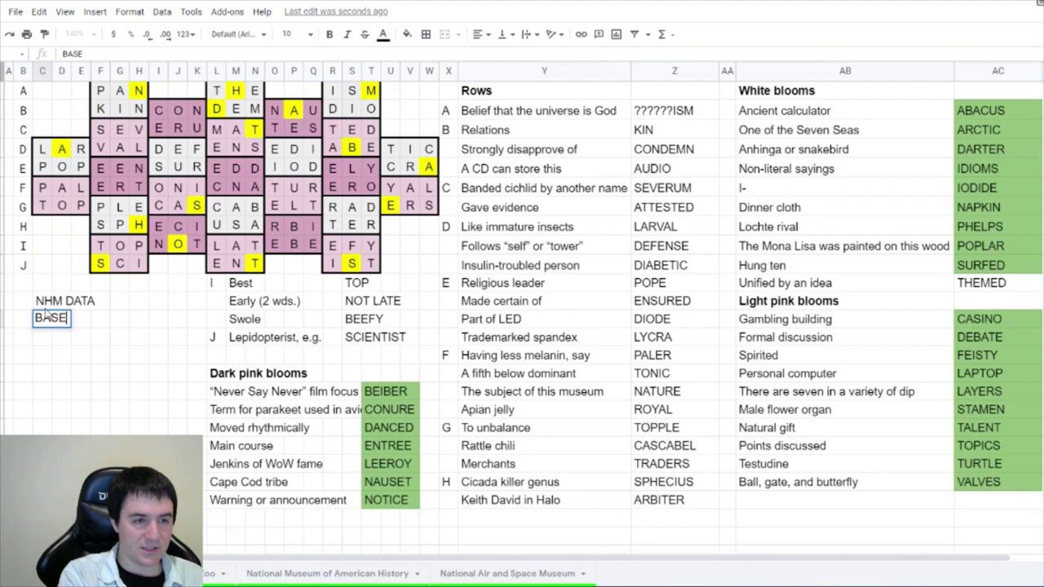
{"action": "key", "text": "BackSpace"}
{"action": "key", "text": "BackSpace"}
{"action": "key", "text": "BackSpace"}
Append BASE to the NHM DATA entry so it reads NHM DATABASE, and enter HOSTS in the cell beneath it
{"action": "key", "text": "Up"}
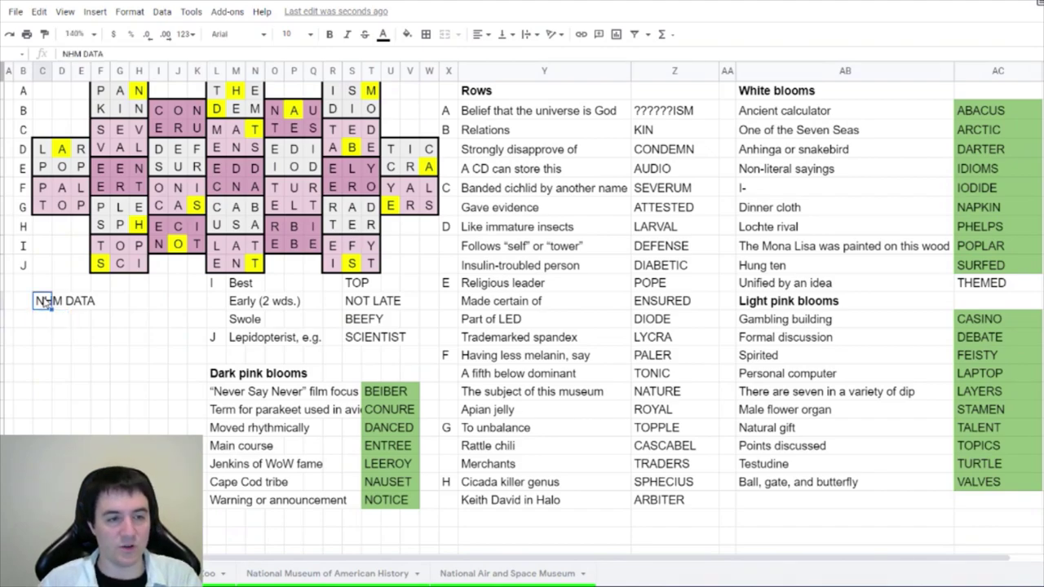
{"action": "left_click", "coordinate": [118, 54]}
{"action": "type", "text": "BASE"}
{"action": "key", "text": "Return"}
{"action": "type", "text": "HOSTS"}
{"action": "key", "text": "Return"}
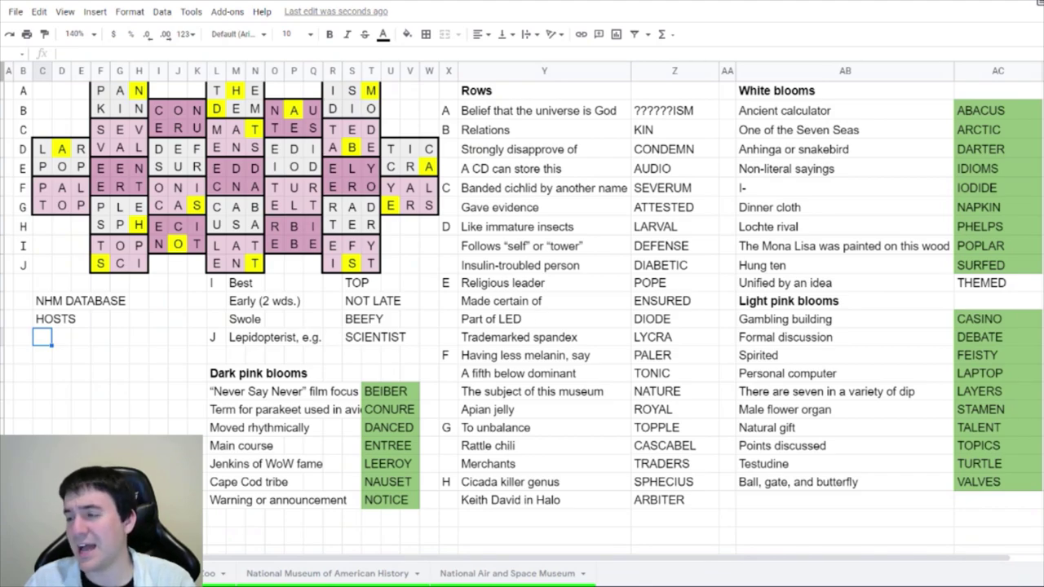
Place the letter T in the last cell of the red bloom's upper row in the lower diagram
{"action": "key", "text": "ctrl+Tab"}
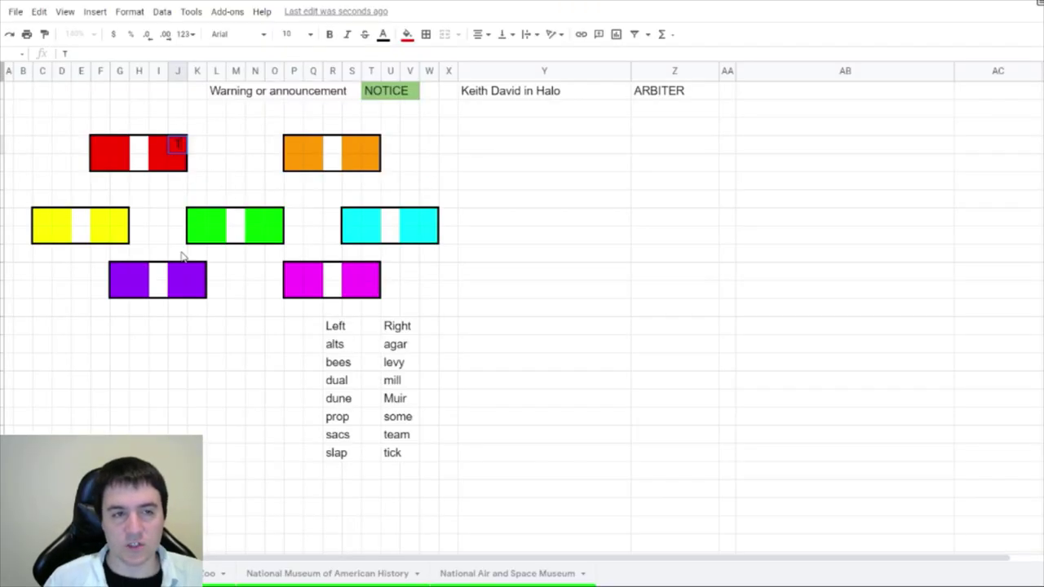
{"action": "left_click", "coordinate": [177, 379]}
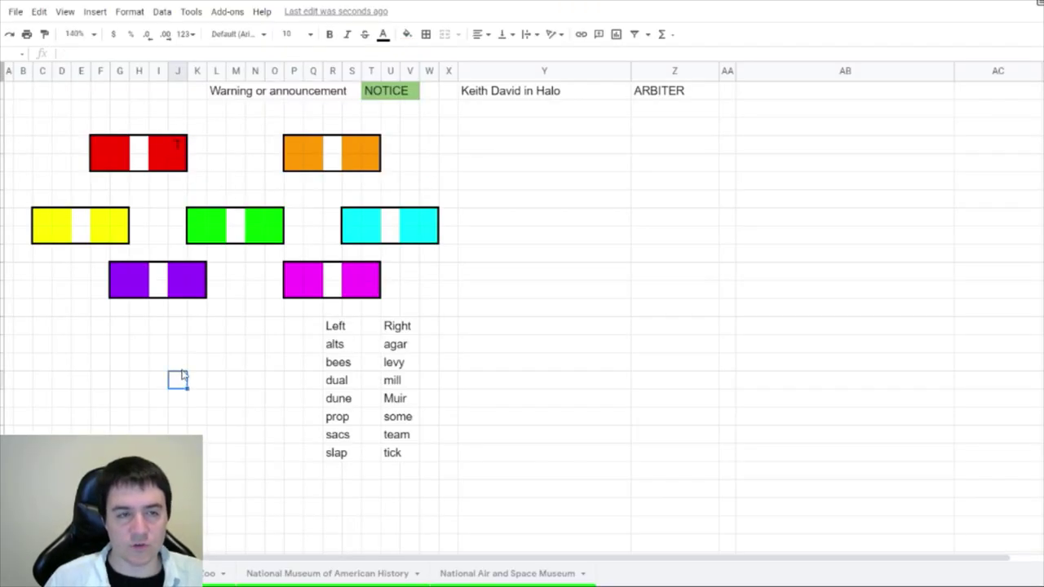
{"action": "left_click", "coordinate": [178, 145]}
{"action": "type", "text": "T"}
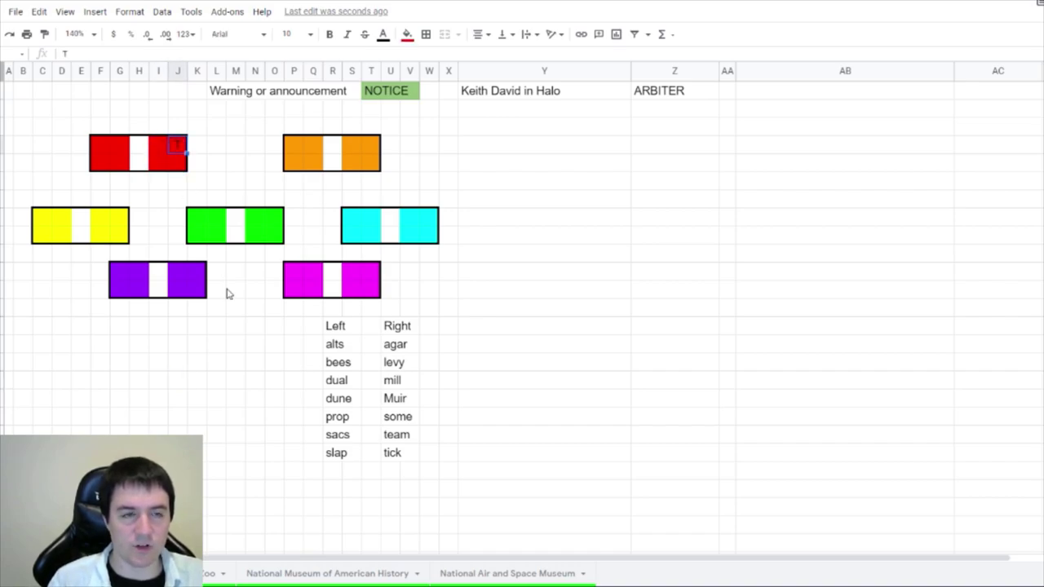
Step through the first cells of the red bloom to examine the letter positions in its two rows
{"action": "key", "text": "Left"}
{"action": "key", "text": "Left"}
{"action": "key", "text": "Left"}
{"action": "key", "text": "Left"}
{"action": "key", "text": "Down"}
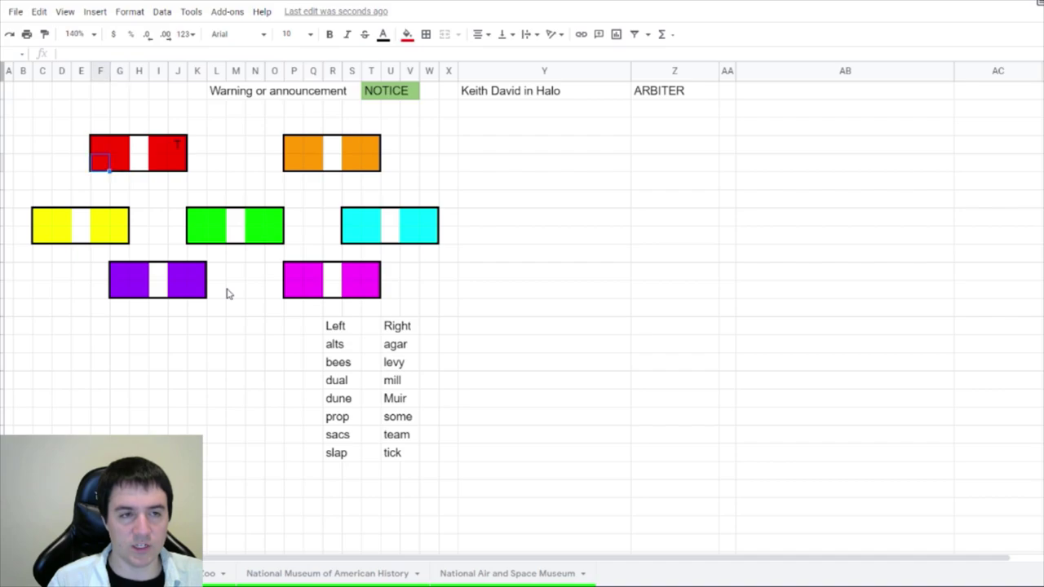
{"action": "key", "text": "Up"}
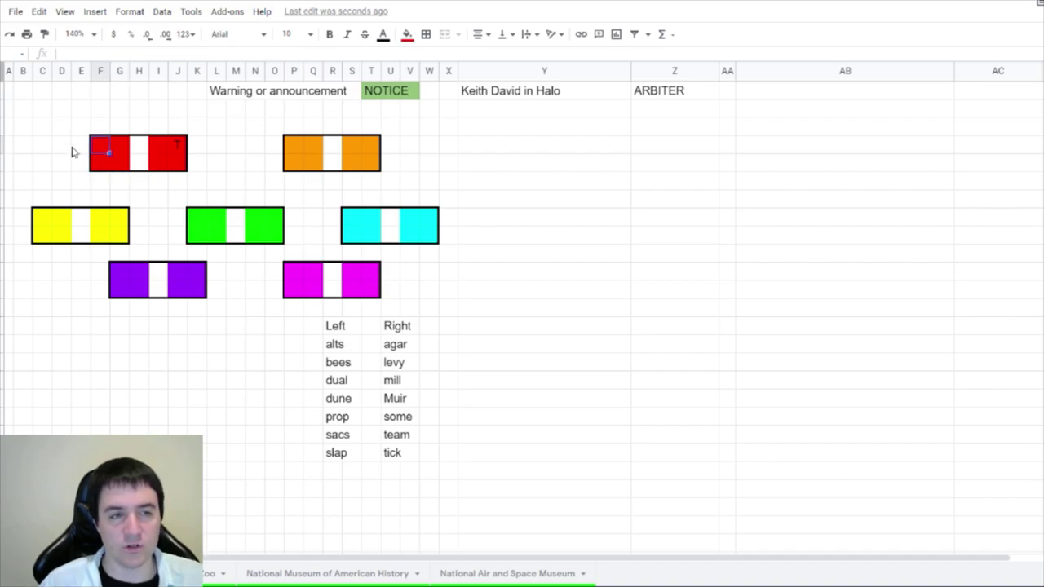
{"action": "key", "text": "Right"}
{"action": "key", "text": "Left"}
{"action": "key", "text": "Down"}
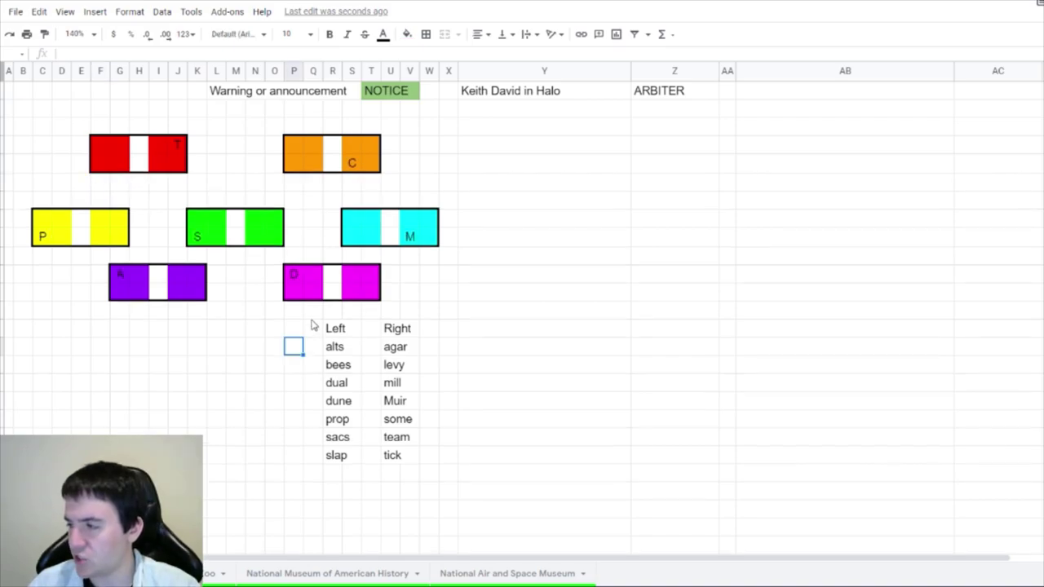
Enter SOME, TICK and TEAM in the right wings of the cyan, orange and red butterflies, highlighting the used words green
{"action": "left_click", "coordinate": [414, 218]}
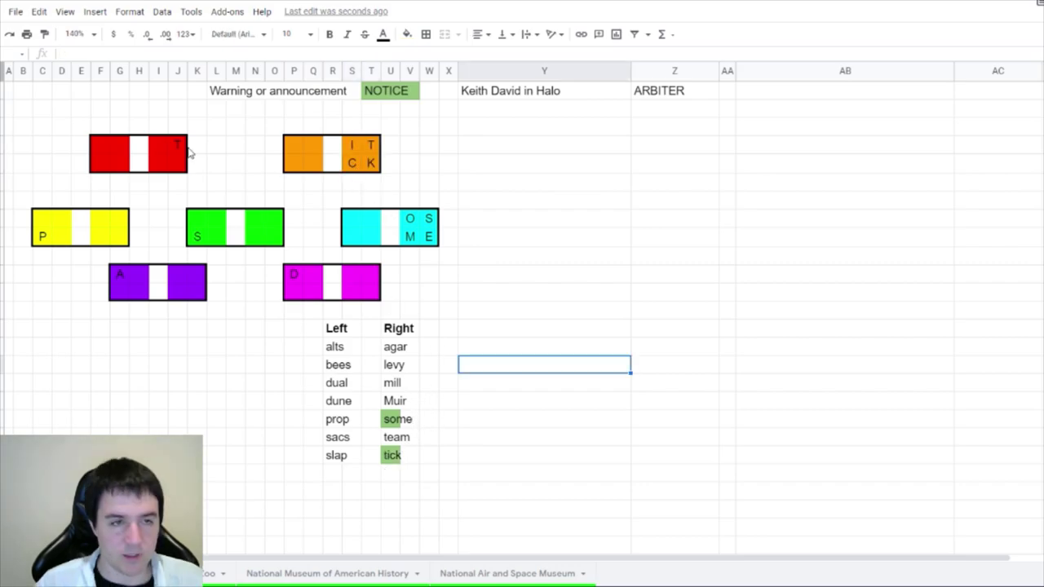
{"action": "left_click", "coordinate": [164, 148]}
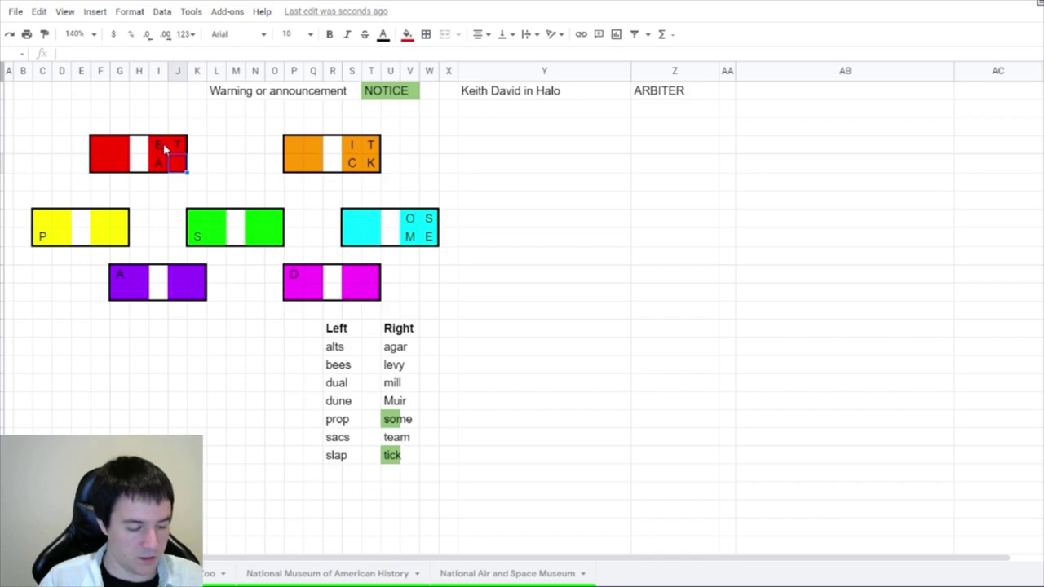
Fill the purple butterfly with ALTS in its left wing and MUIR in its right wing, highlighting both listed words green
{"action": "left_click", "coordinate": [137, 280]}
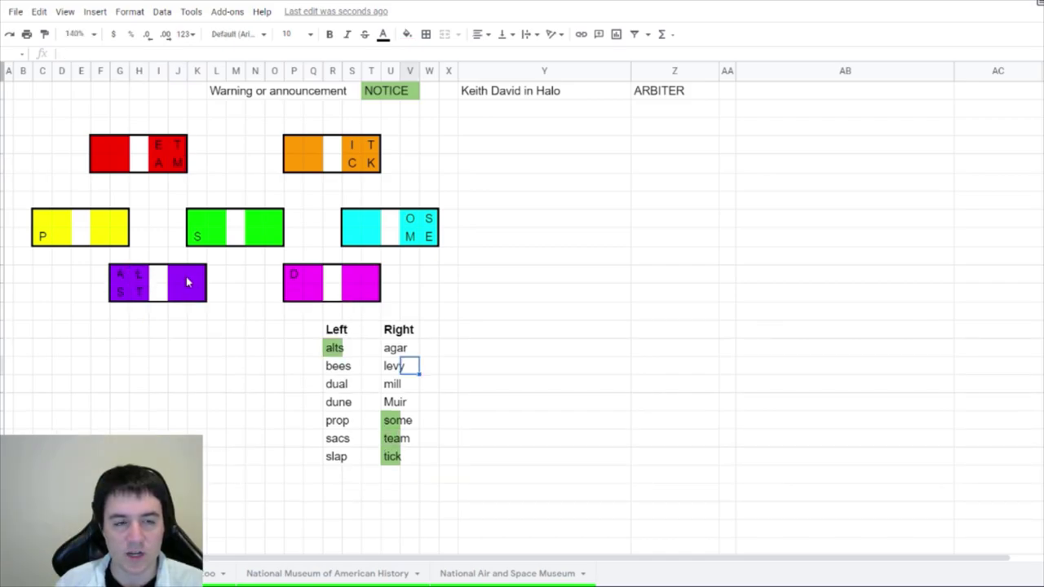
{"action": "left_click", "coordinate": [185, 278]}
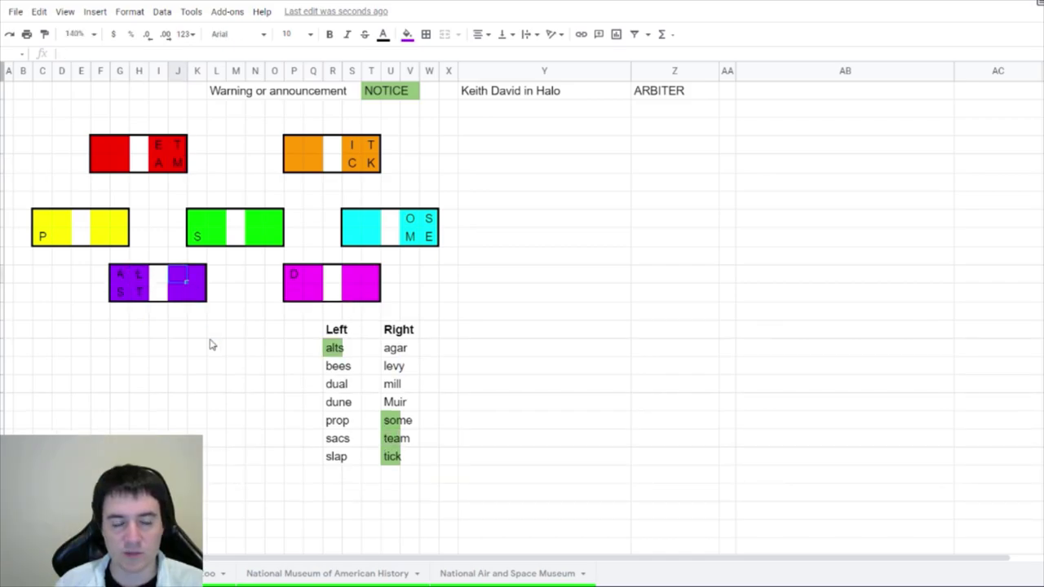
{"action": "left_click", "coordinate": [395, 401]}
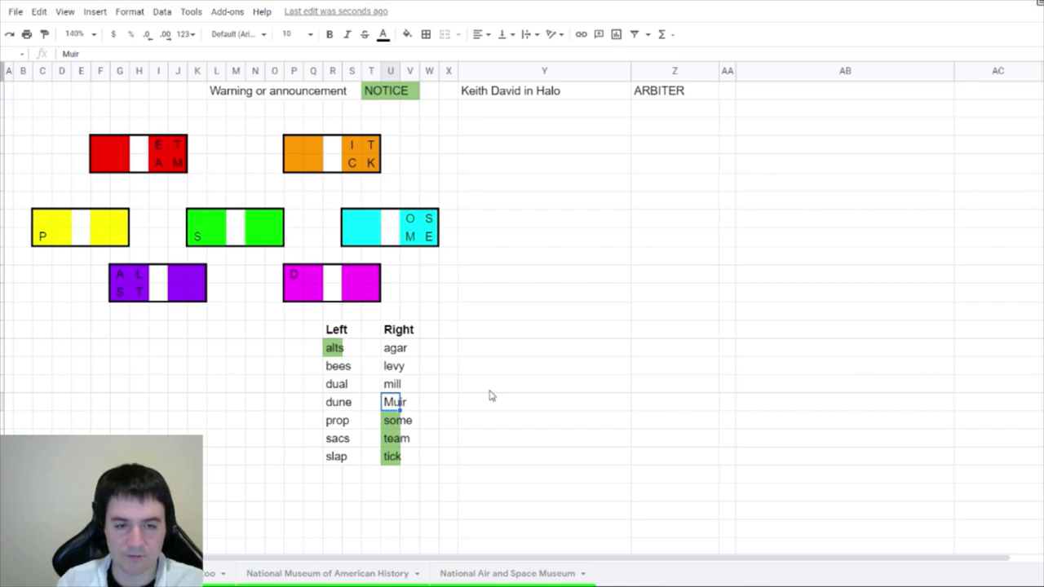
{"action": "left_click", "coordinate": [204, 273]}
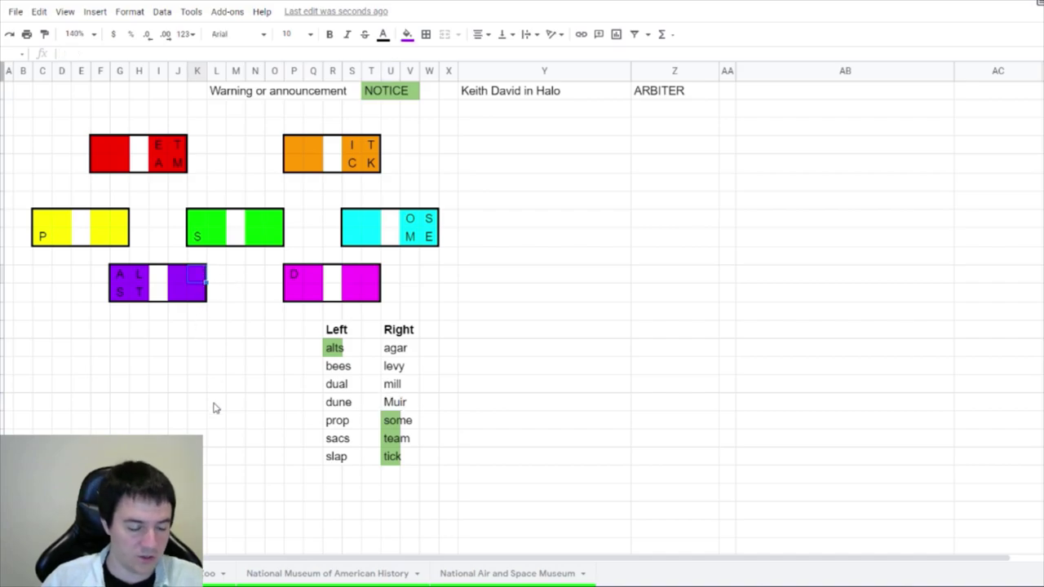
{"action": "type", "text": "M"}
{"action": "key", "text": "Left"}
{"action": "type", "text": "U"}
{"action": "key", "text": "Return"}
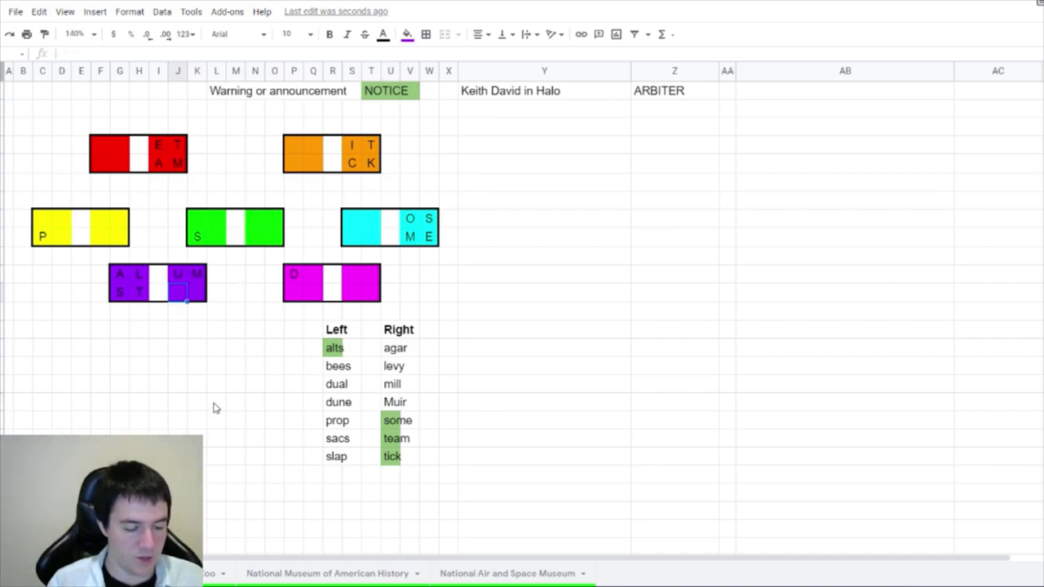
{"action": "type", "text": "I"}
{"action": "key", "text": "Right"}
{"action": "type", "text": "R"}
{"action": "key", "text": "Left"}
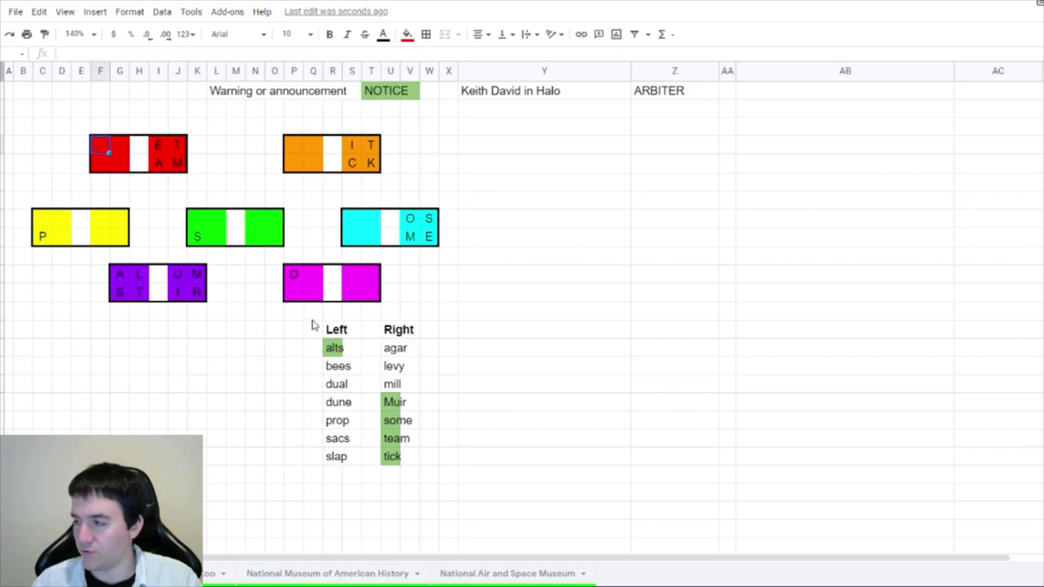
Enter DUAL in the cyan butterfly's left wing, with DU over LA, and highlight the listed word green
{"action": "left_click", "coordinate": [353, 216]}
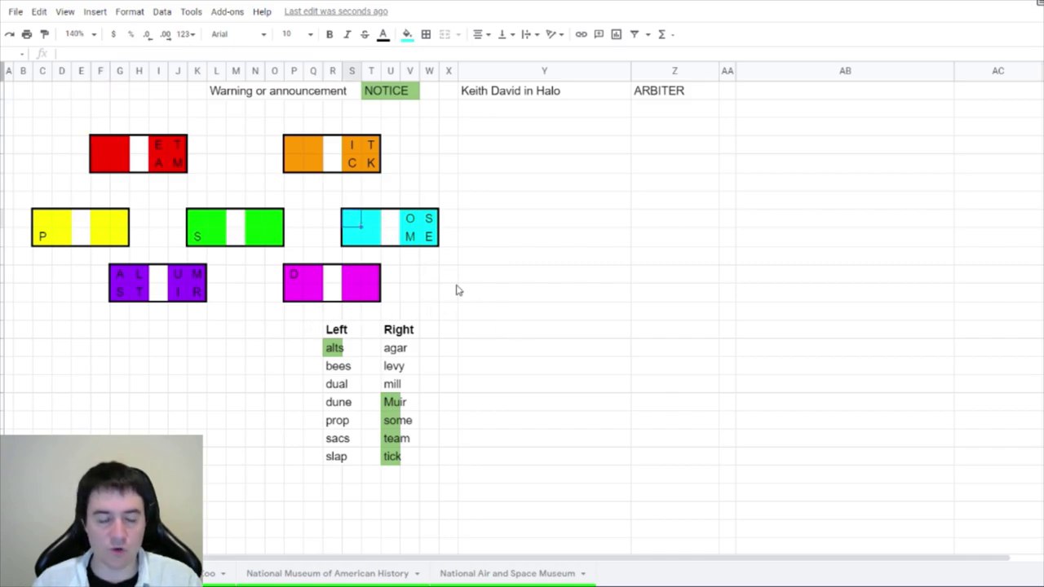
{"action": "type", "text": "D\tU"}
{"action": "key", "text": "Down"}
{"action": "type", "text": "E"}
{"action": "key", "text": "Left"}
{"action": "type", "text": "L"}
{"action": "key", "text": "Left"}
{"action": "left_click", "coordinate": [373, 237]}
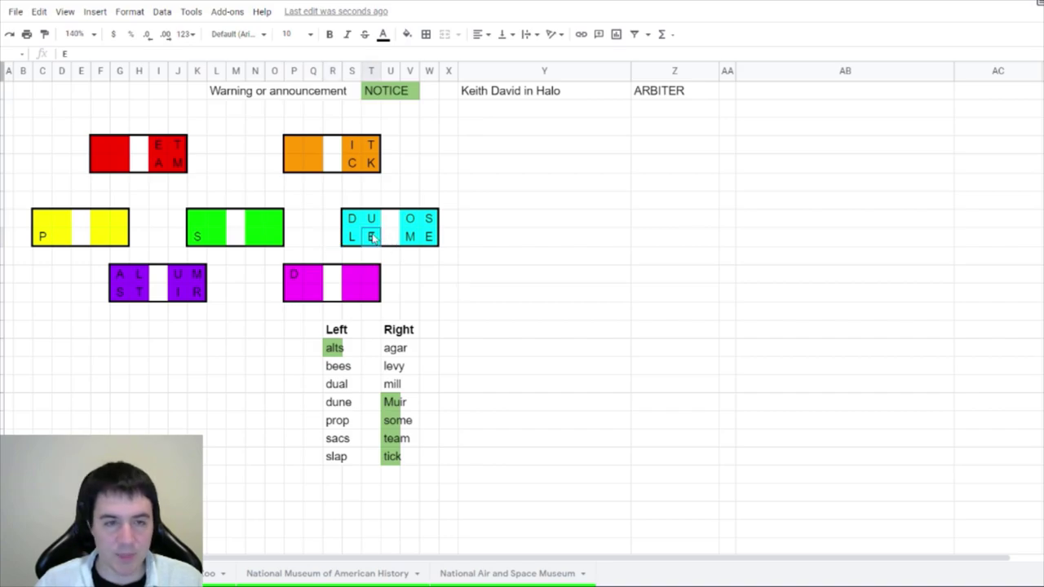
{"action": "type", "text": "A"}
{"action": "left_click", "coordinate": [459, 312]}
Enter BEES in the red butterfly's left wing and SLAP in the orange one's, highlighting both listed words green
{"action": "left_click", "coordinate": [100, 144]}
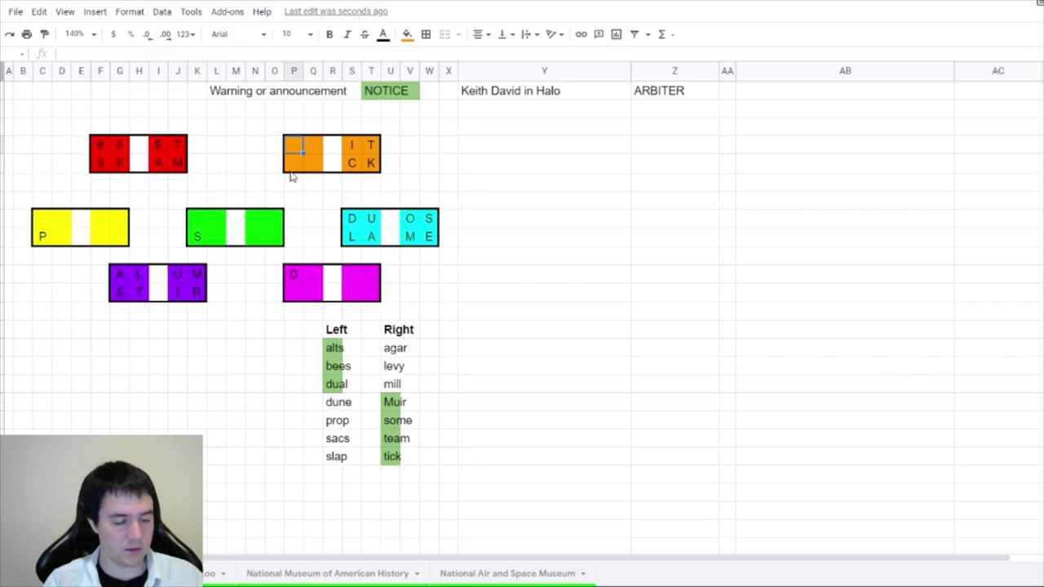
{"action": "type", "text": "S"}
{"action": "key", "text": "Right"}
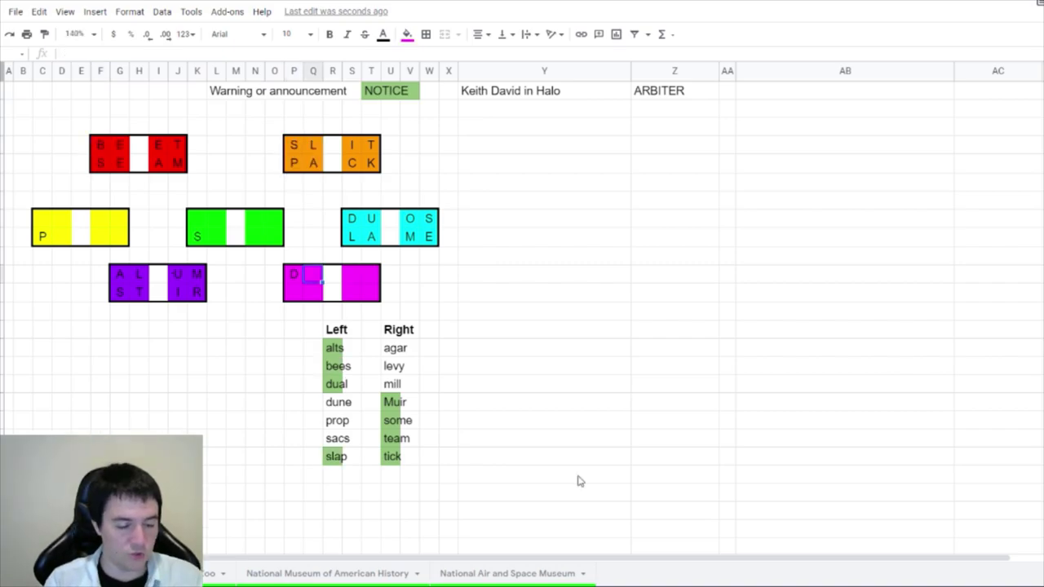
Complete DUNE in the magenta butterfly's left wing, adding U beside the given D and EN beneath
{"action": "type", "text": "U"}
{"action": "key", "text": "Down"}
{"action": "type", "text": "N"}
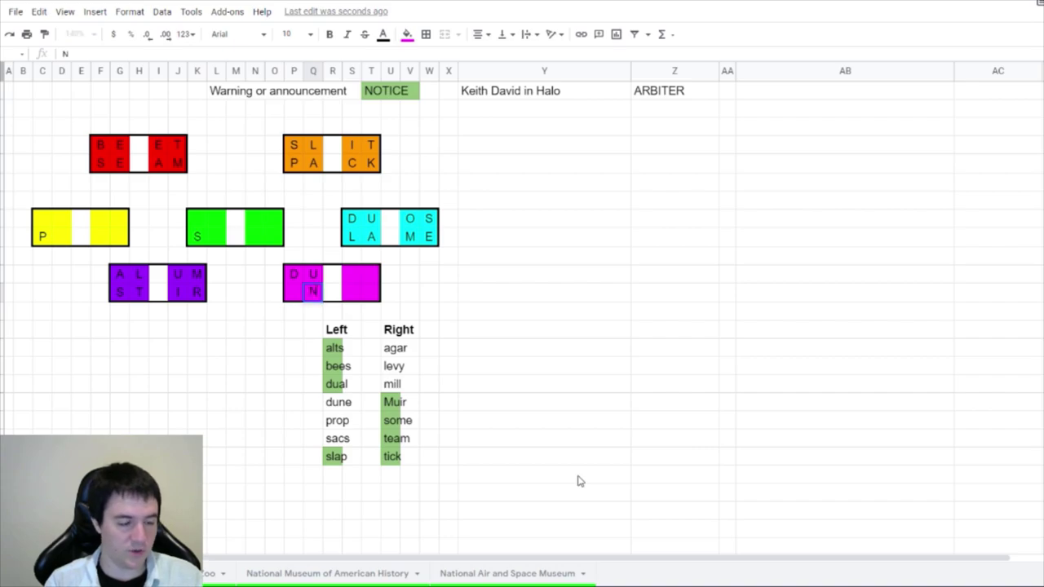
{"action": "key", "text": "Left"}
{"action": "type", "text": "e"}
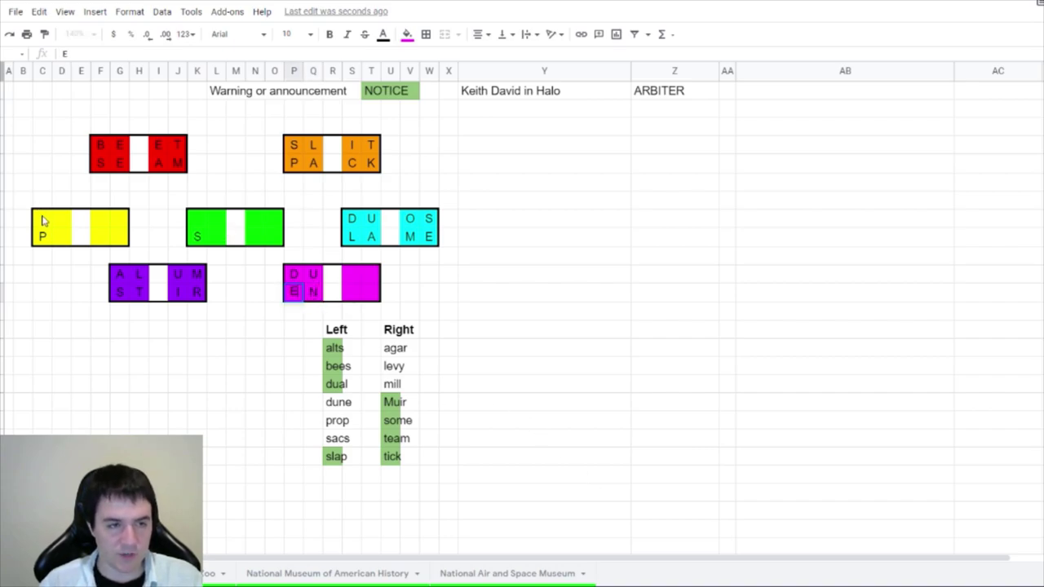
Complete PROP in the yellow butterfly's left wing, with PR above and O beside the given P
{"action": "left_click", "coordinate": [43, 220]}
{"action": "type", "text": "p"}
{"action": "key", "text": "Right"}
{"action": "type", "text": "r"}
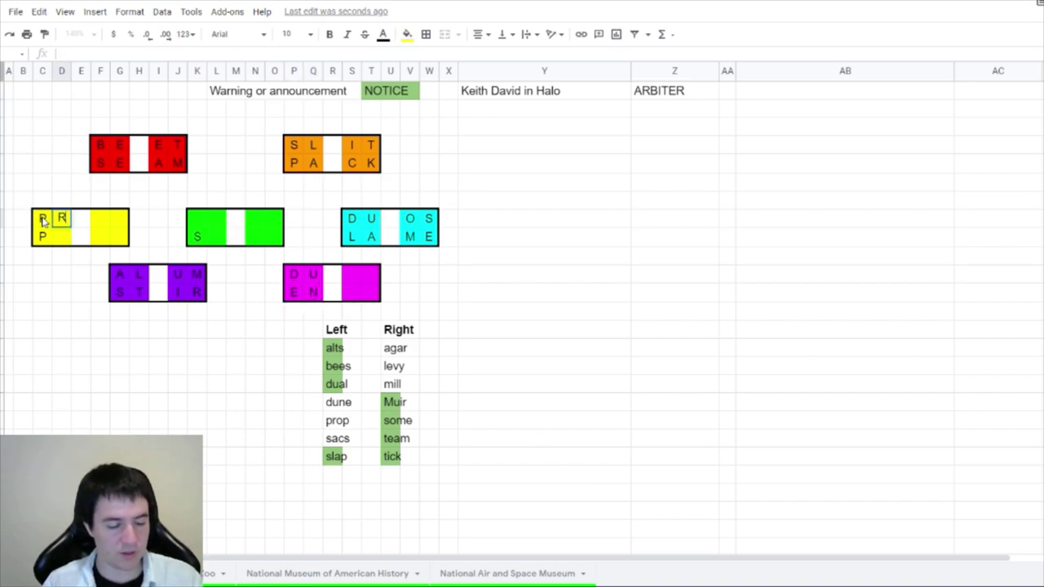
{"action": "key", "text": "Down"}
{"action": "type", "text": "o"}
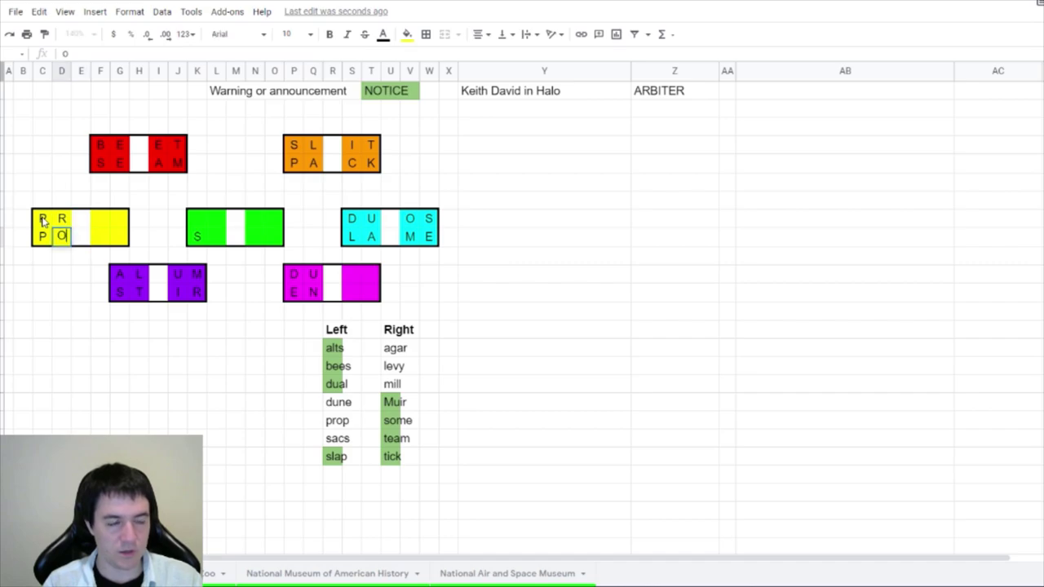
Complete SACS in the green butterfly's left wing, with SA above and C beside the given S
{"action": "left_click", "coordinate": [198, 222]}
{"action": "type", "text": "s"}
{"action": "key", "text": "Right"}
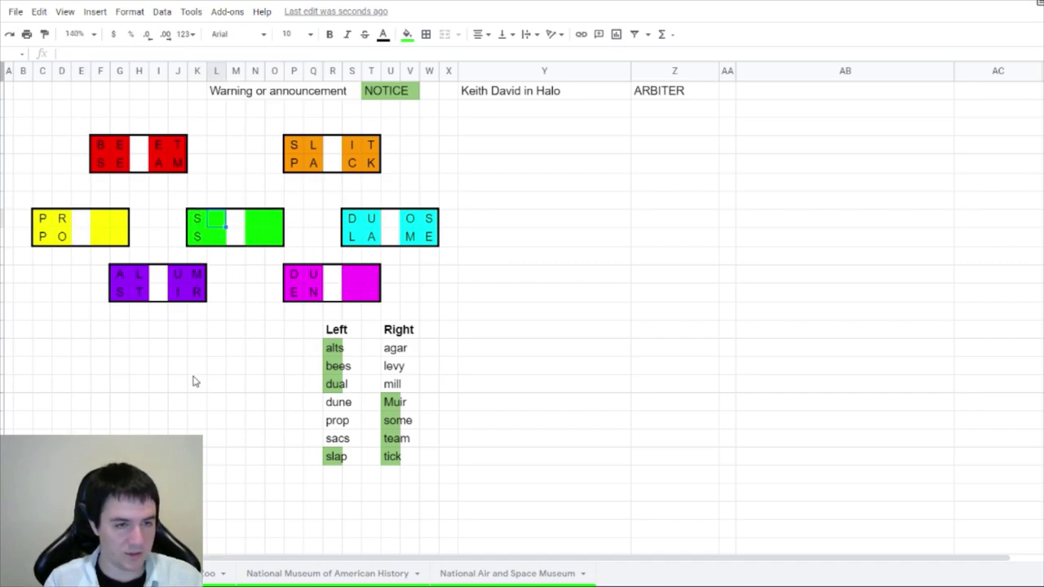
{"action": "type", "text": "a"}
{"action": "key", "text": "Down"}
{"action": "type", "text": "c"}
Enter AGAR in the green butterfly's right wing, with GA over AR, and highlight agar green in the word list
{"action": "left_click", "coordinate": [259, 225]}
{"action": "type", "text": "g"}
{"action": "key", "text": "Right"}
{"action": "type", "text": "a"}
{"action": "key", "text": "Down"}
{"action": "type", "text": "r"}
{"action": "key", "text": "Left"}
{"action": "type", "text": "a"}
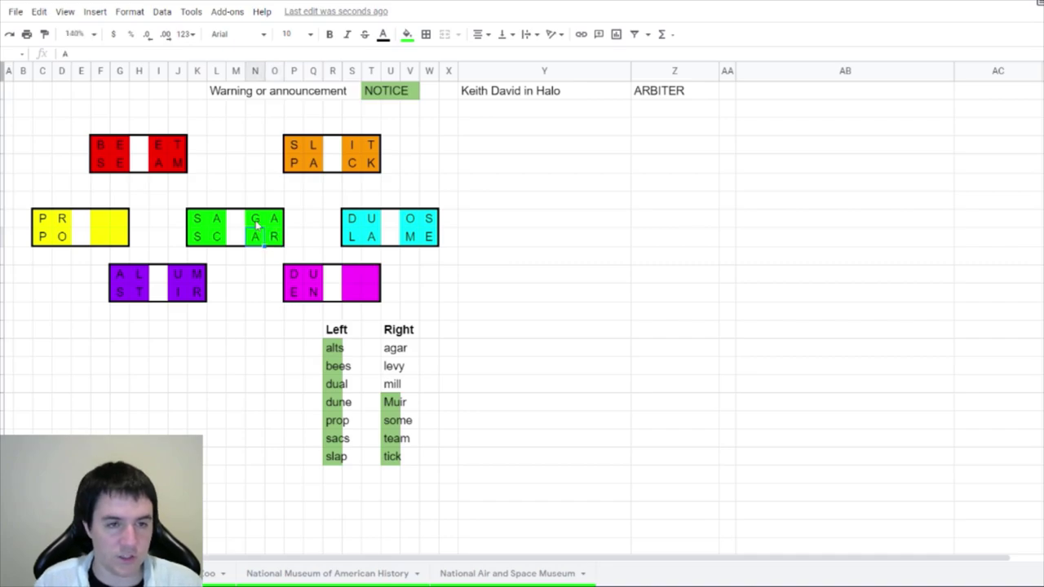
{"action": "left_click", "coordinate": [394, 348]}
{"action": "key", "text": "ctrl+alt+v"}
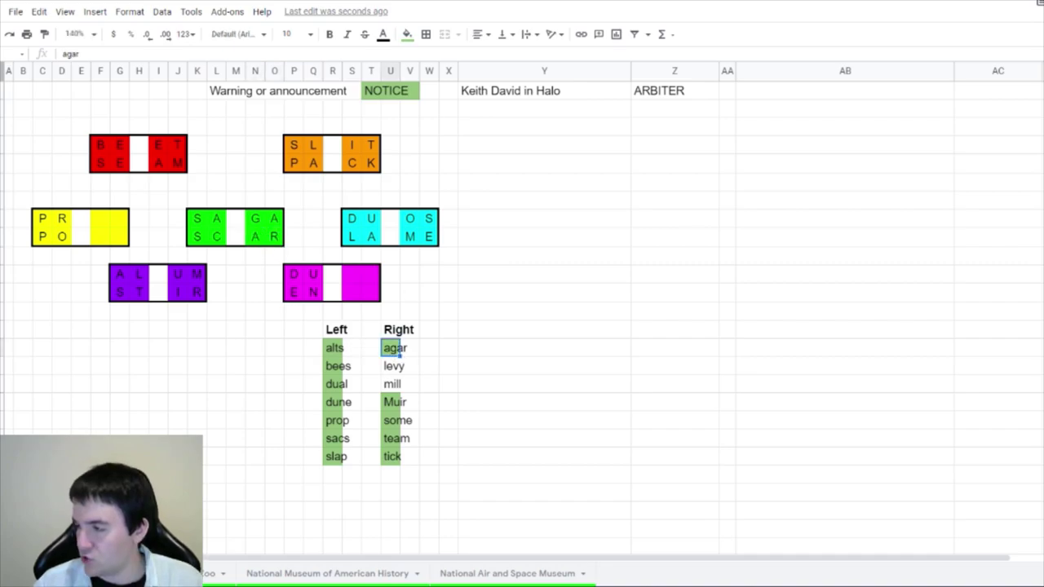
Enter LEVY in the magenta butterfly's right wing and MILL in the yellow one's, highlighting both listed words green
{"action": "left_click", "coordinate": [352, 274]}
{"action": "type", "text": "e"}
{"action": "key", "text": "Right"}
{"action": "type", "text": "l"}
{"action": "key", "text": "Down"}
{"action": "type", "text": "y"}
{"action": "key", "text": "Left"}
{"action": "type", "text": "v"}
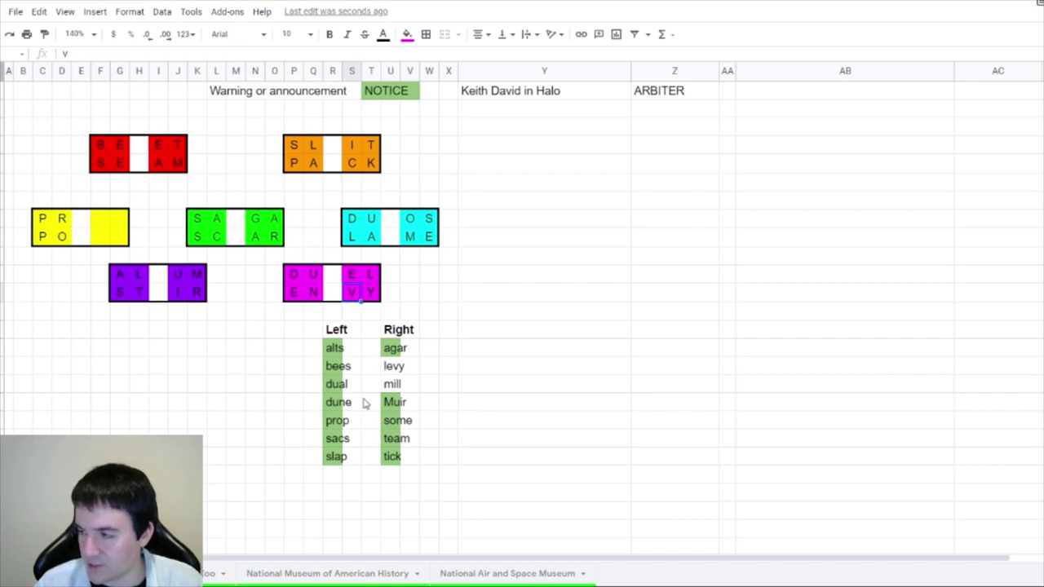
{"action": "left_click", "coordinate": [386, 384]}
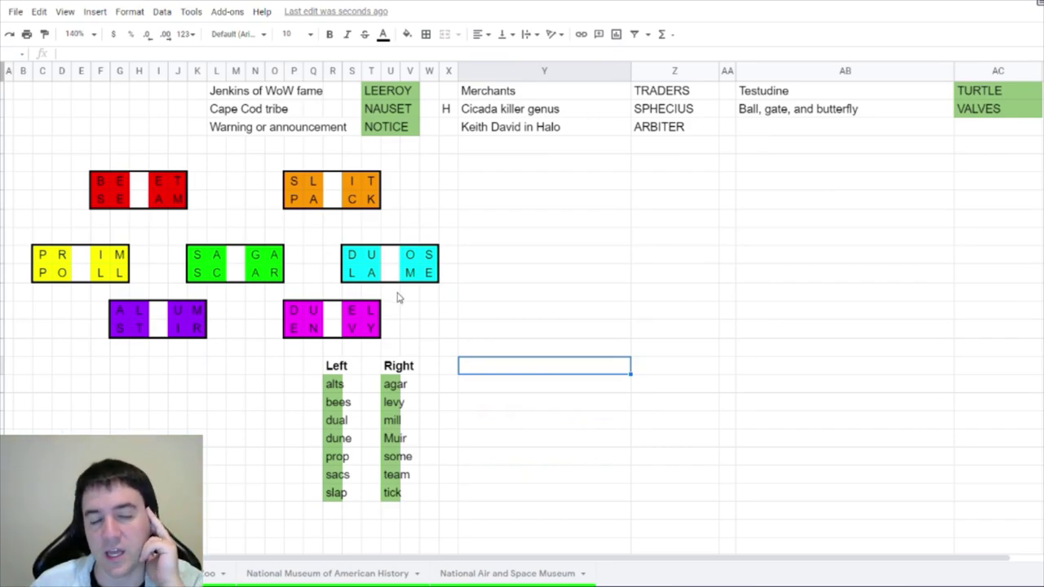
Review the species names above the butterflies on the puzzle page and the Wikipedia article on Tyria jacobaeae
{"action": "key", "text": "ctrl+Tab"}
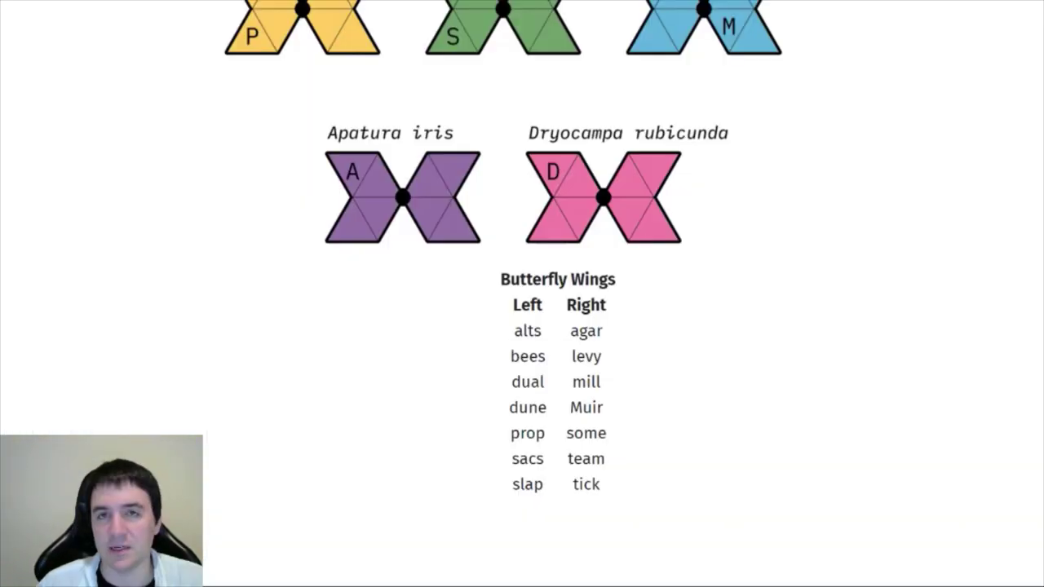
{"action": "scroll", "coordinate": [634, 208], "scroll_direction": "up", "scroll_amount": 4}
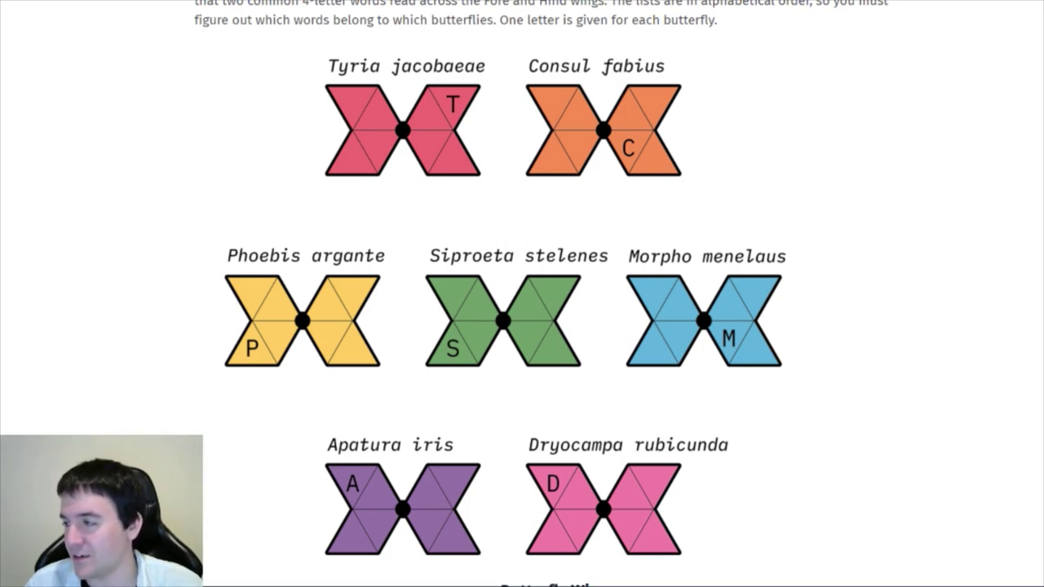
{"action": "key", "text": "ctrl+Tab"}
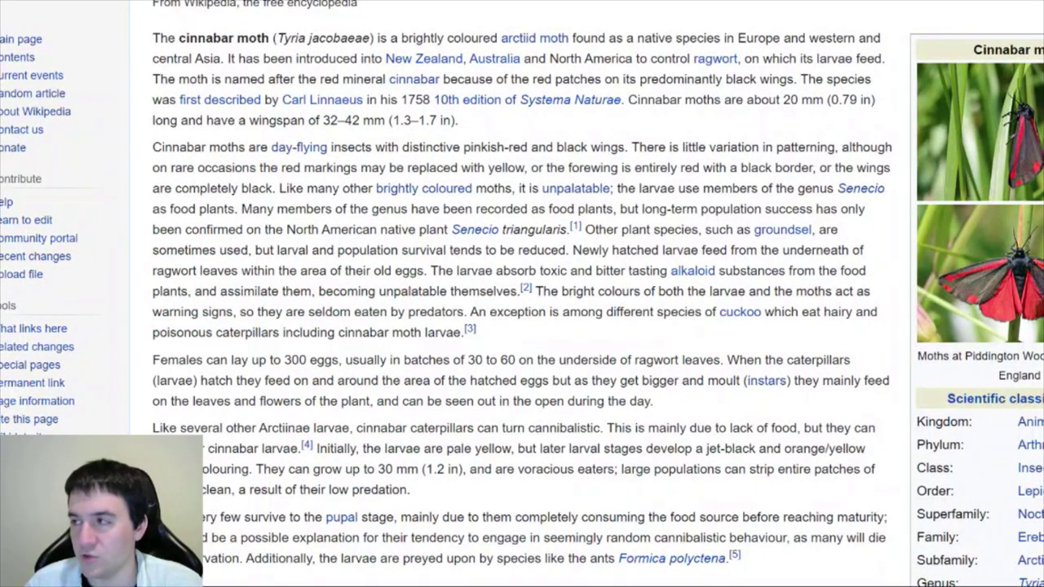
Examine the hostplant families and names recorded for Tyria jacobaeae in the HOSTS database
{"action": "key", "text": "ctrl+Tab"}
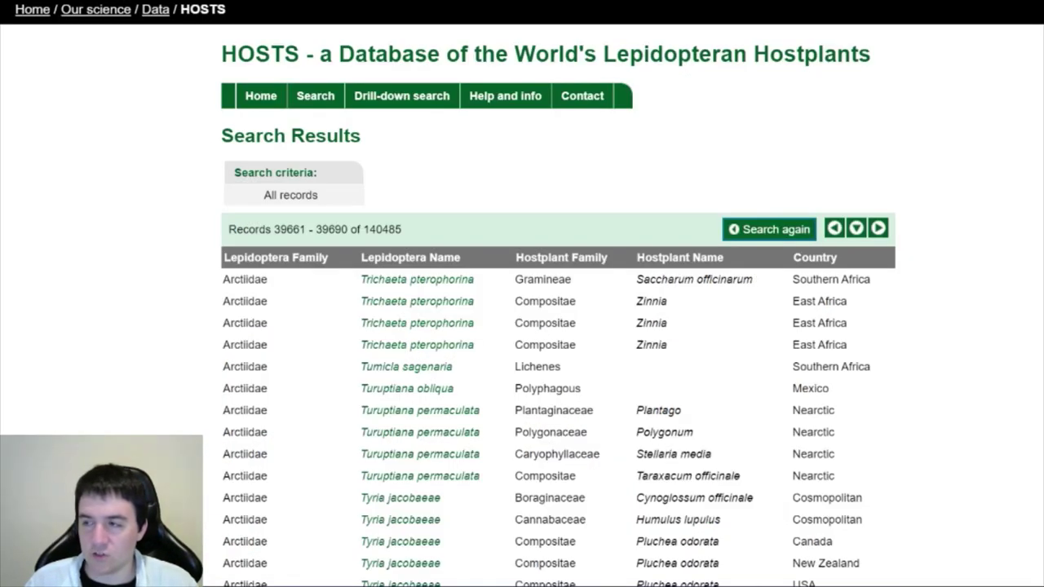
{"action": "scroll", "coordinate": [734, 204], "scroll_direction": "down", "scroll_amount": 1}
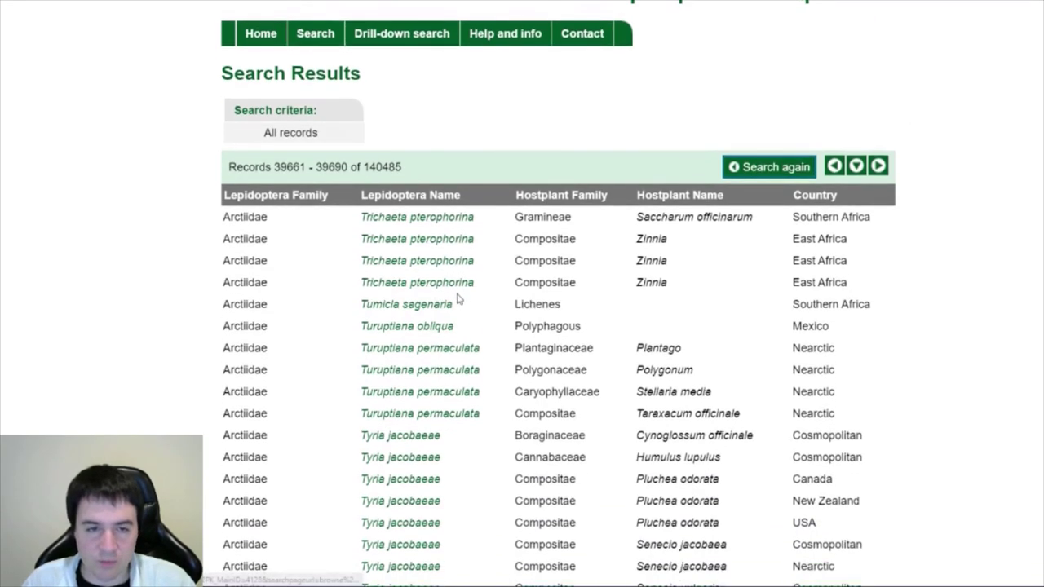
{"action": "scroll", "coordinate": [408, 408], "scroll_direction": "down", "scroll_amount": 1}
{"action": "scroll", "coordinate": [390, 404], "scroll_direction": "down", "scroll_amount": 2}
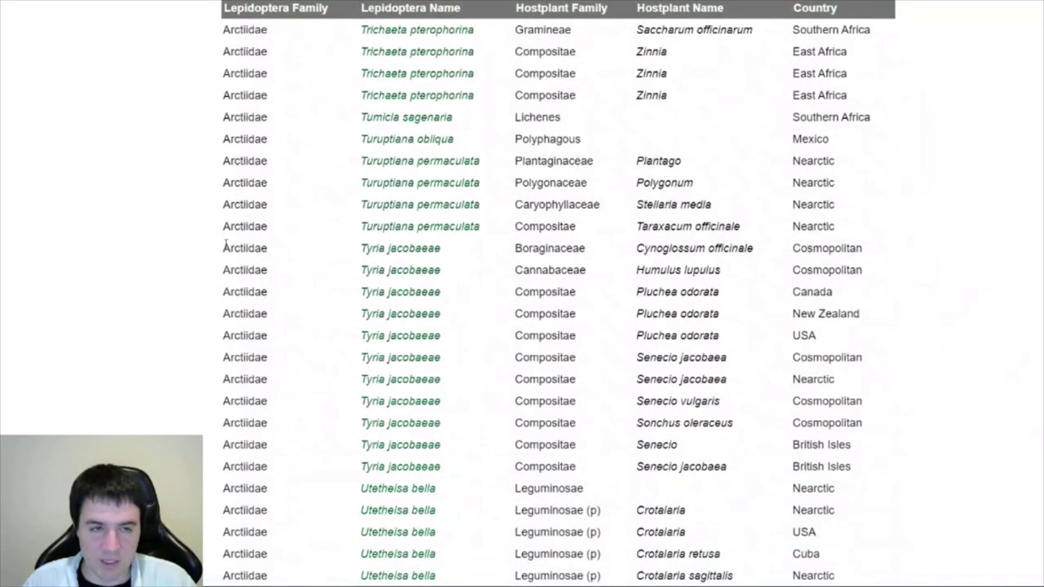
{"action": "left_click_drag", "start_coordinate": [226, 244], "coordinate": [368, 269]}
{"action": "left_click", "coordinate": [516, 253]}
{"action": "scroll", "coordinate": [533, 255], "scroll_direction": "down", "scroll_amount": 1}
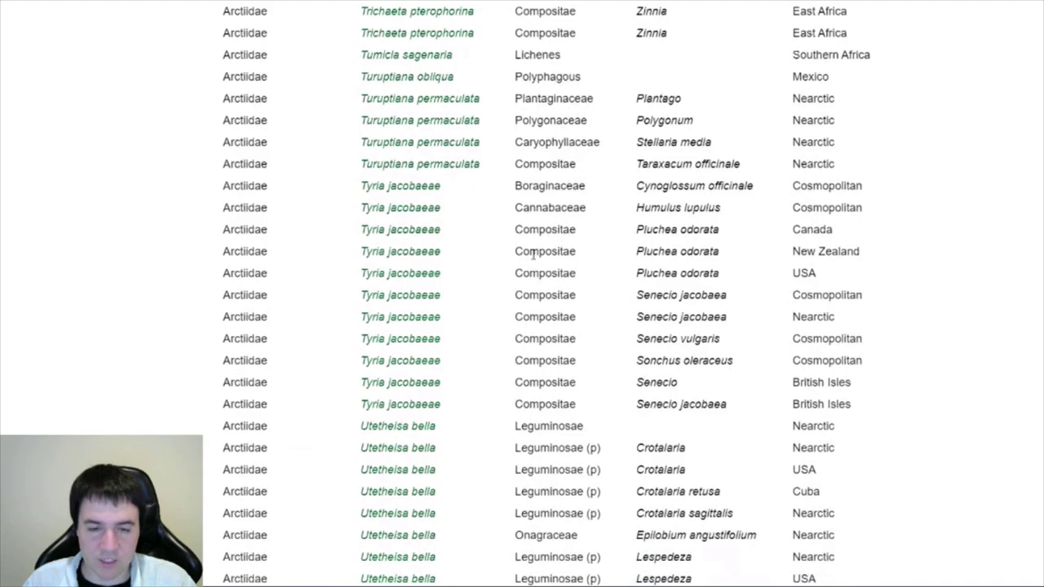
{"action": "left_click_drag", "start_coordinate": [514, 230], "coordinate": [577, 230]}
Switch to the puzzle page and reread the row clues and the bloom clues
{"action": "key", "text": "ctrl+Tab"}
{"action": "scroll", "coordinate": [628, 86], "scroll_direction": "down", "scroll_amount": 6}
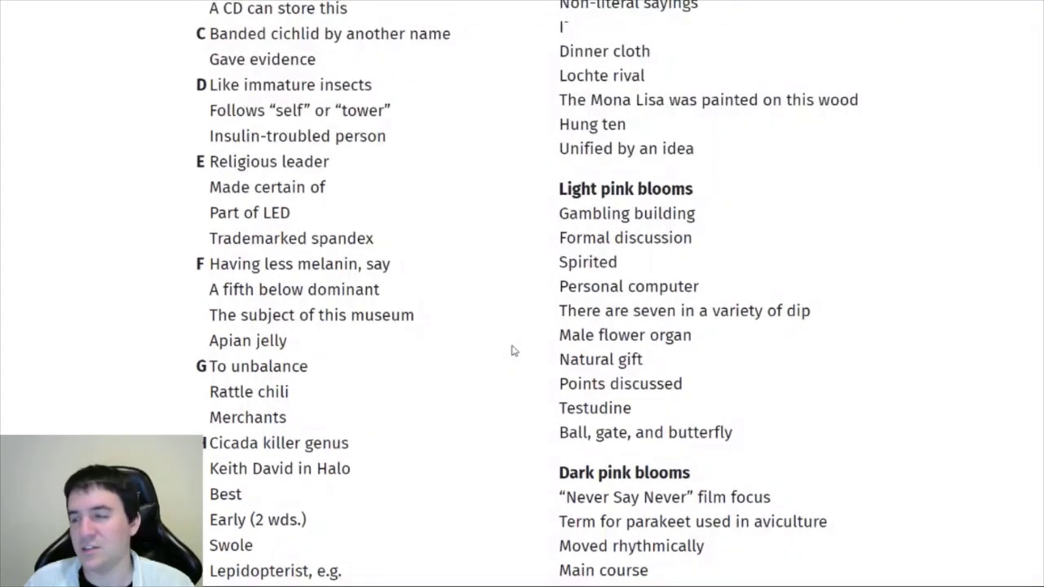
{"action": "scroll", "coordinate": [512, 350], "scroll_direction": "up", "scroll_amount": 9}
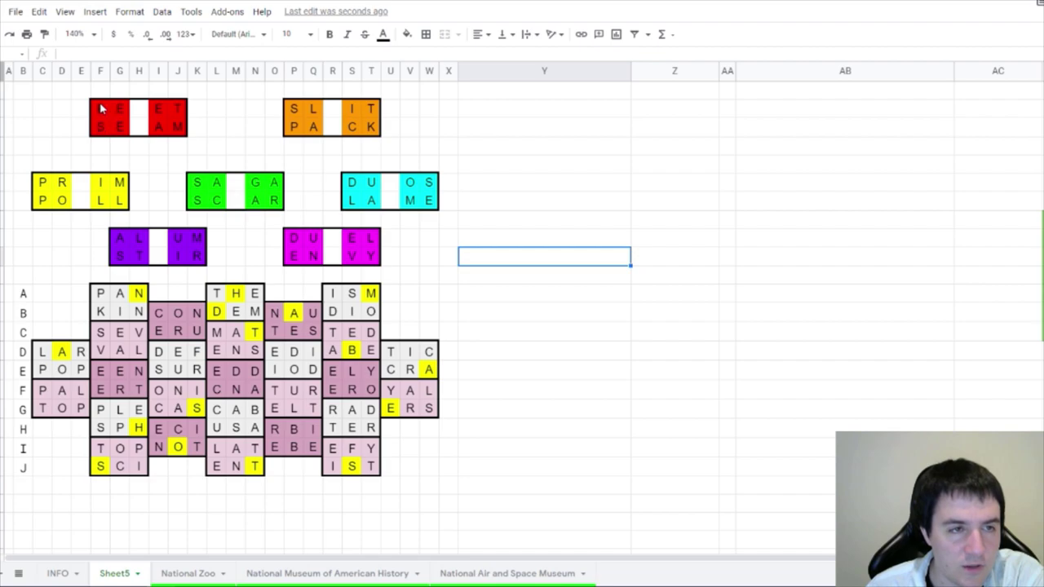
Fill the red butterfly's footprint in grid rows B and C red, colouring columns H, I, K and L around the bloom
{"action": "left_click_drag", "start_coordinate": [102, 108], "coordinate": [179, 131]}
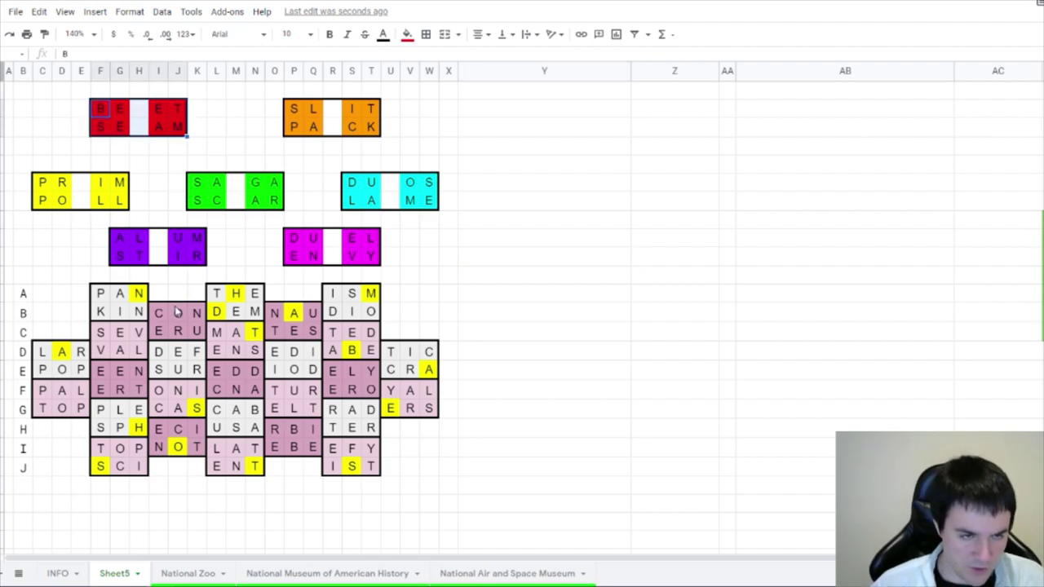
{"action": "left_click_drag", "start_coordinate": [139, 312], "coordinate": [196, 332]}
{"action": "left_click", "coordinate": [406, 33]}
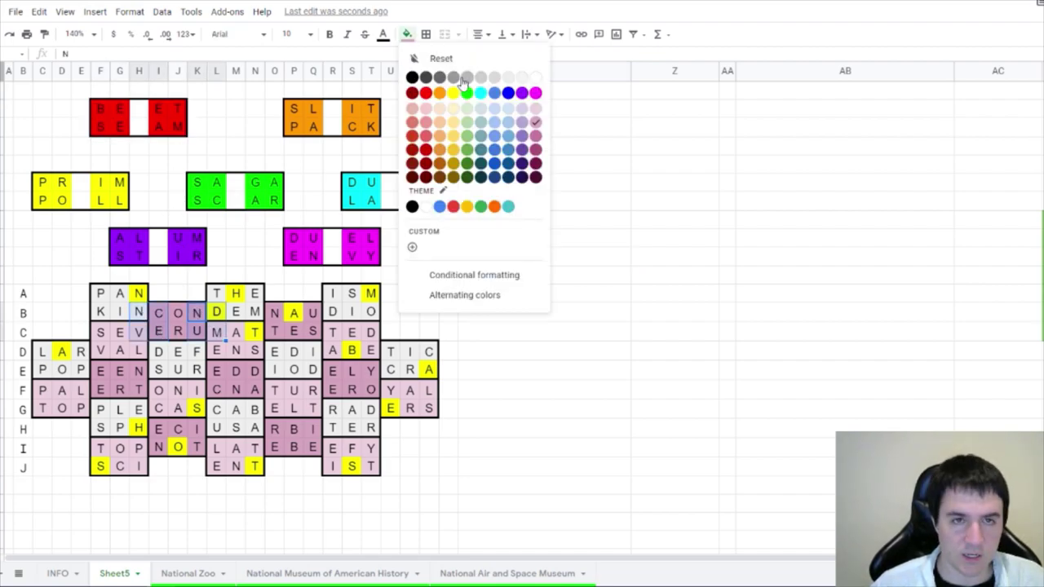
{"action": "left_click", "coordinate": [425, 93]}
{"action": "left_click", "coordinate": [527, 330]}
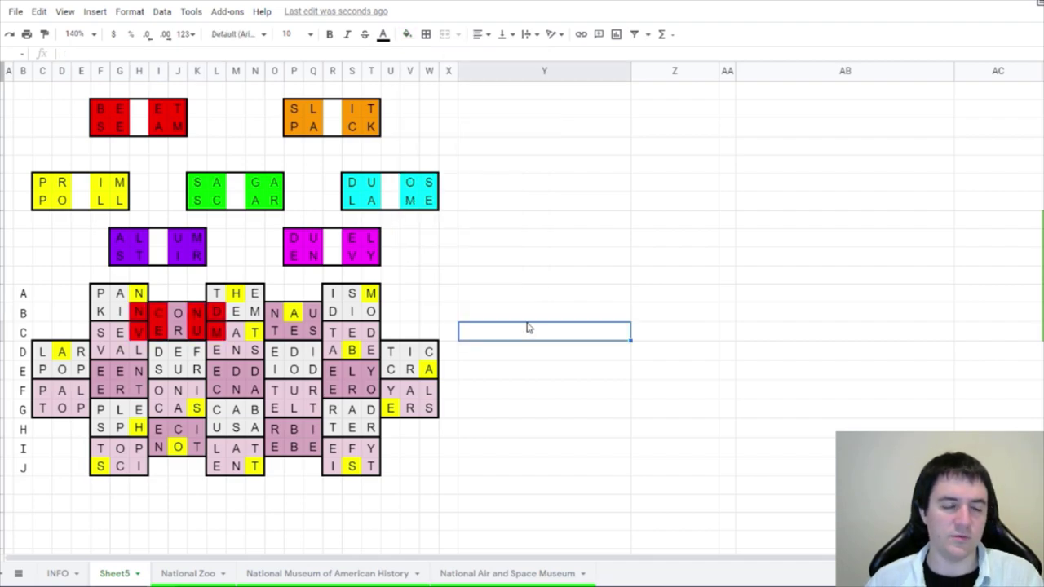
{"action": "left_click", "coordinate": [658, 318]}
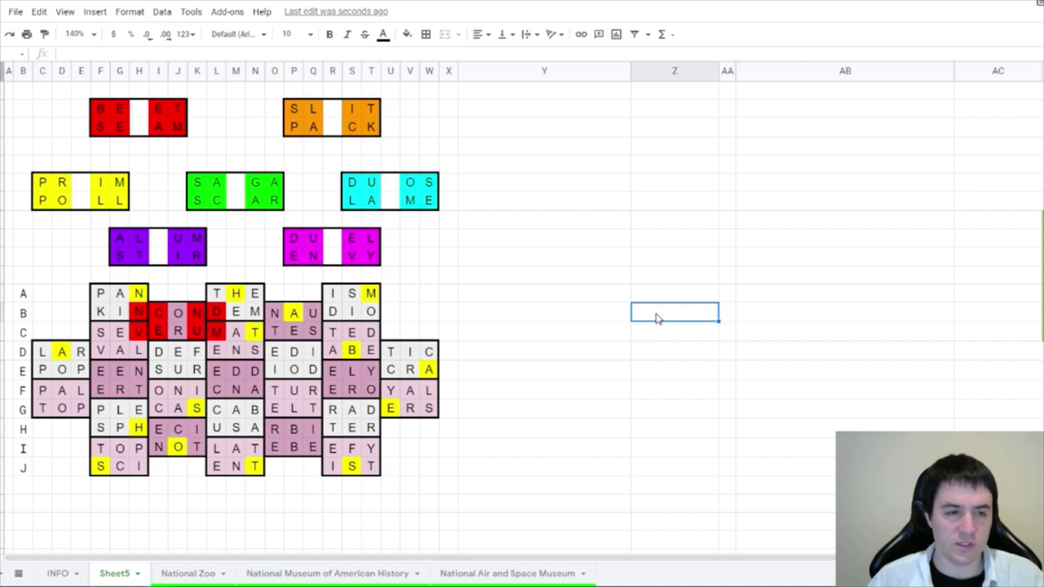
{"action": "left_click", "coordinate": [158, 331]}
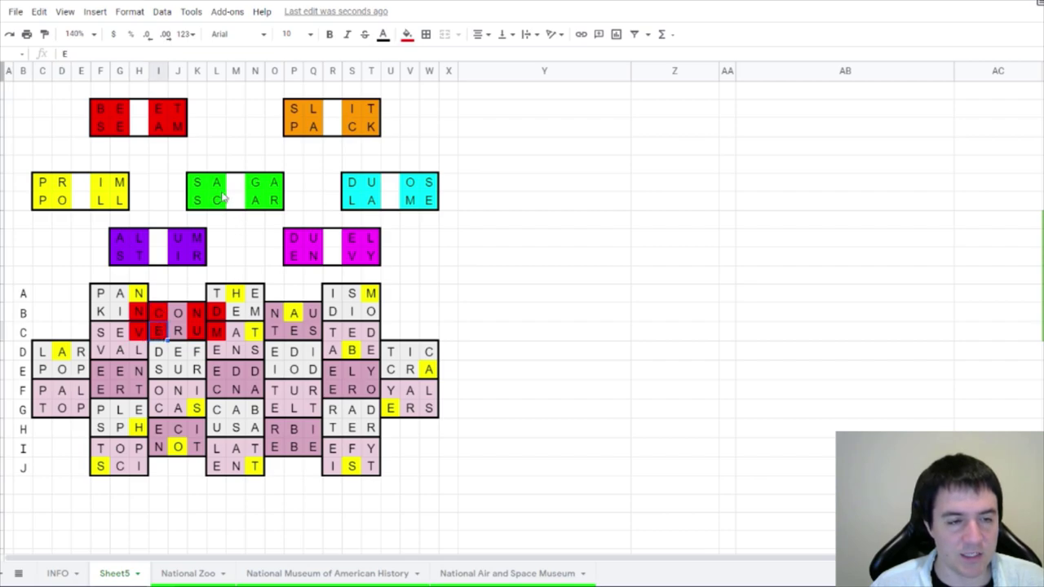
Compare the red butterfly's letters with its footprint in grid rows B and C and mark the matching E and M in row C
{"action": "left_click", "coordinate": [211, 310]}
{"action": "left_click", "coordinate": [198, 312]}
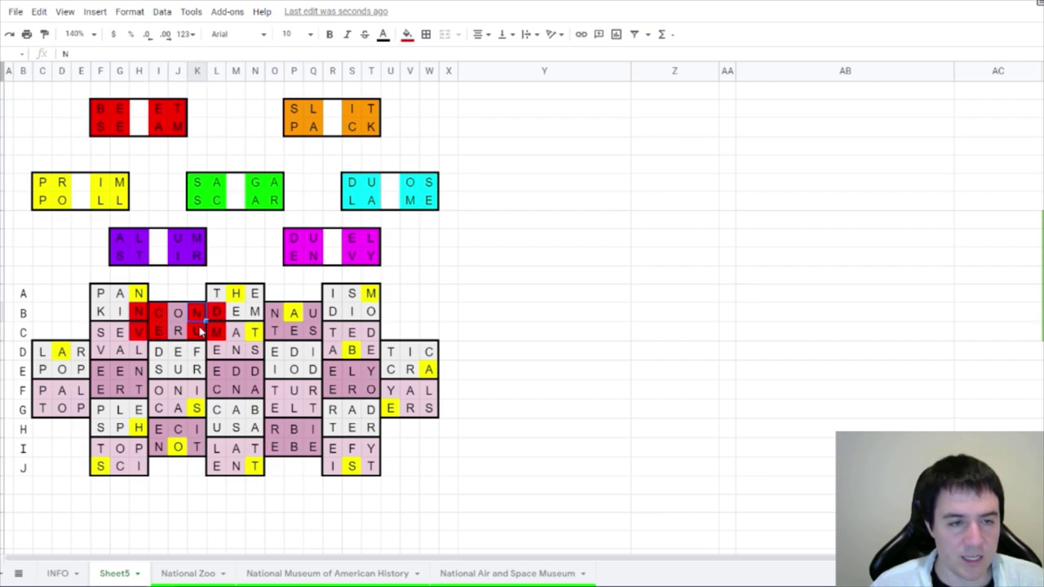
{"action": "left_click", "coordinate": [198, 330]}
{"action": "left_click", "coordinate": [211, 330]}
{"action": "left_click", "coordinate": [162, 332], "text": "ctrl"}
{"action": "left_click", "coordinate": [212, 334], "text": "ctrl"}
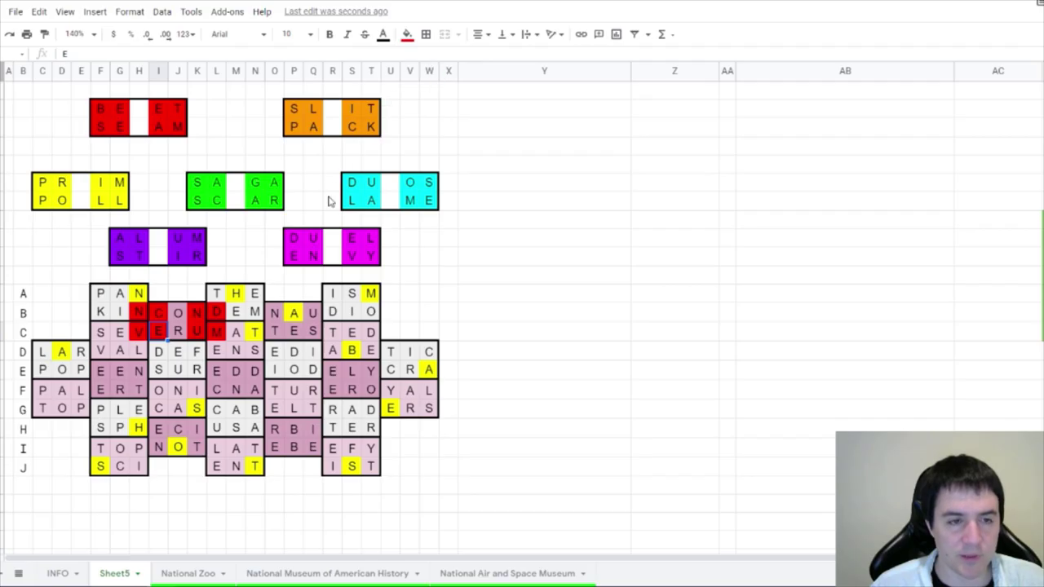
Look up the hostplant family of Consul fabius in the HOSTS database and locate the bloom labelled with that family on the puzzle page
{"action": "key", "text": "ctrl+Tab"}
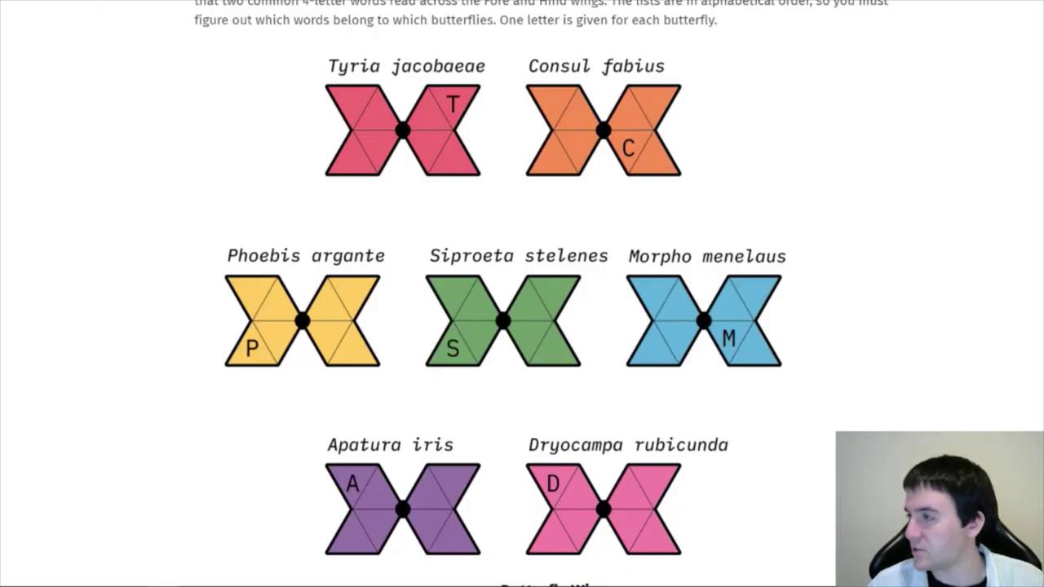
{"action": "key", "text": "ctrl+Tab"}
{"action": "scroll", "coordinate": [420, 196], "scroll_direction": "down", "scroll_amount": 3}
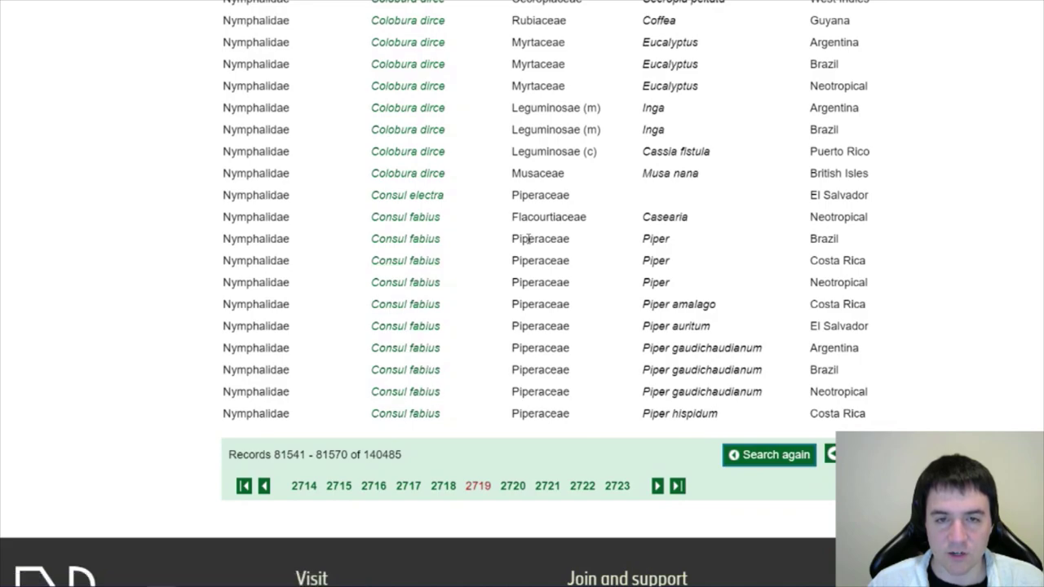
{"action": "left_click_drag", "start_coordinate": [512, 239], "coordinate": [568, 239]}
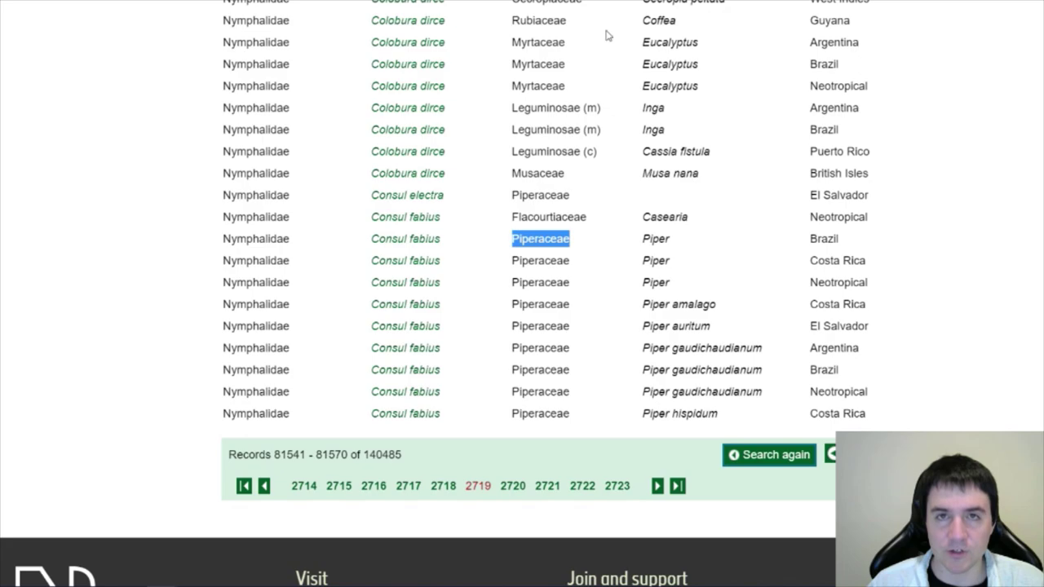
{"action": "key", "text": "ctrl+shift+Tab"}
{"action": "scroll", "coordinate": [847, 274], "scroll_direction": "down", "scroll_amount": 1}
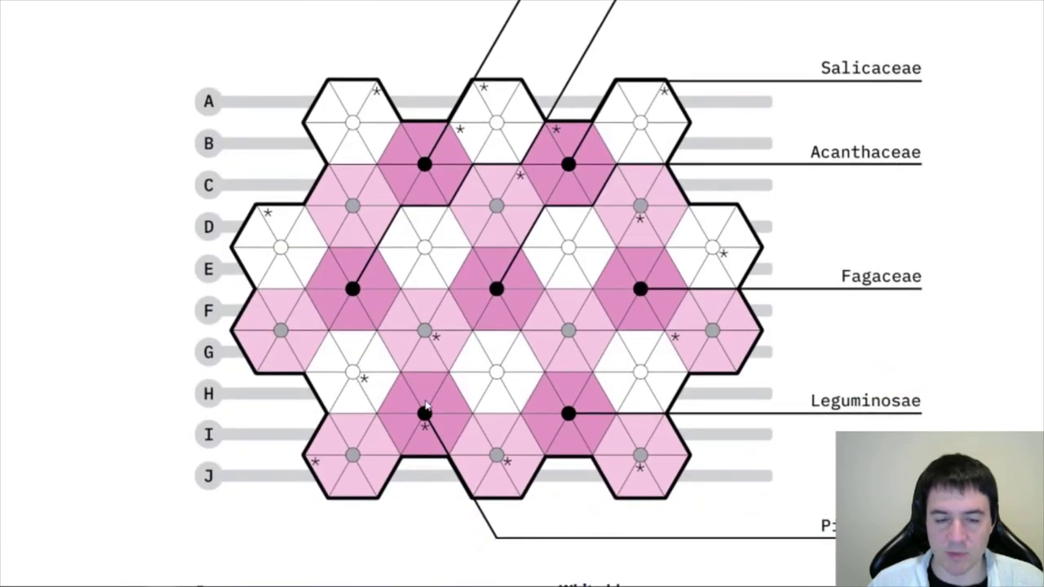
Fill the orange butterfly's footprint in grid rows H and I orange, covering columns H, I, K and L
{"action": "key", "text": "ctrl+Tab"}
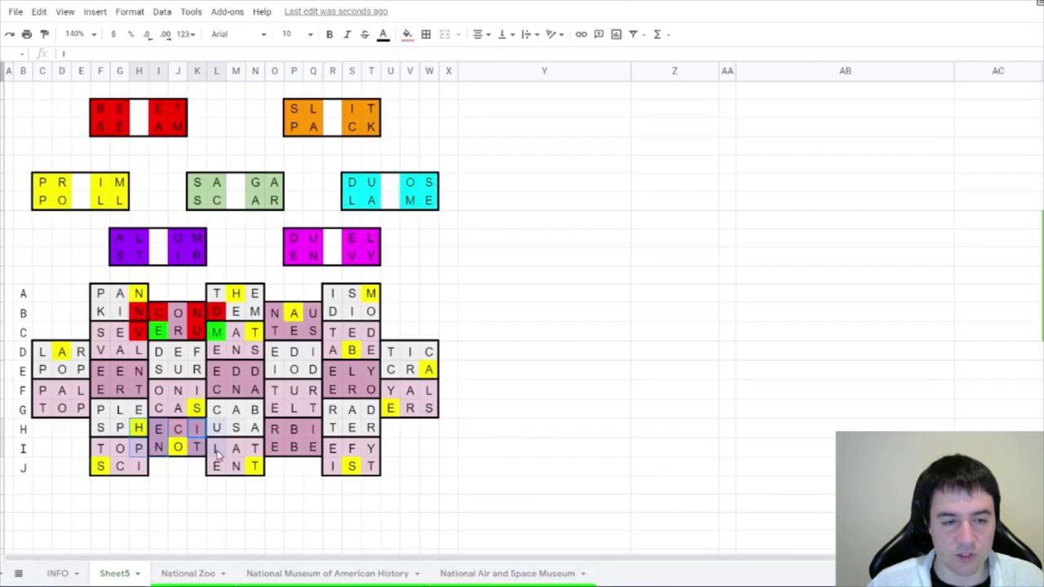
{"action": "left_click", "coordinate": [406, 34]}
{"action": "left_click", "coordinate": [438, 91]}
Highlight the orange footprint's matching letters green: P in grid row I and I in grid row H
{"action": "left_click", "coordinate": [143, 449]}
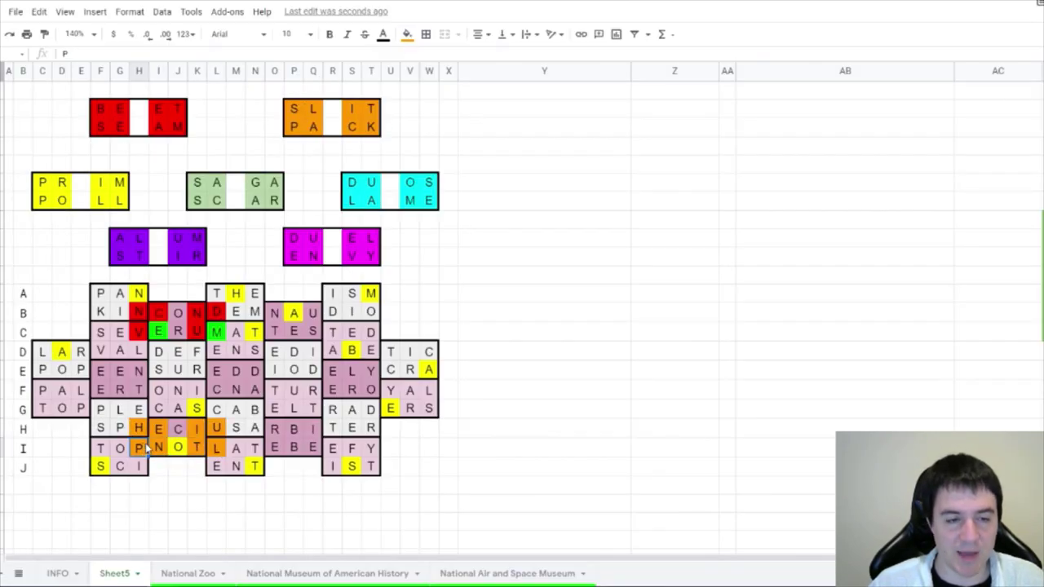
{"action": "left_click", "coordinate": [198, 429]}
{"action": "left_click", "coordinate": [409, 34]}
{"action": "left_click", "coordinate": [467, 92]}
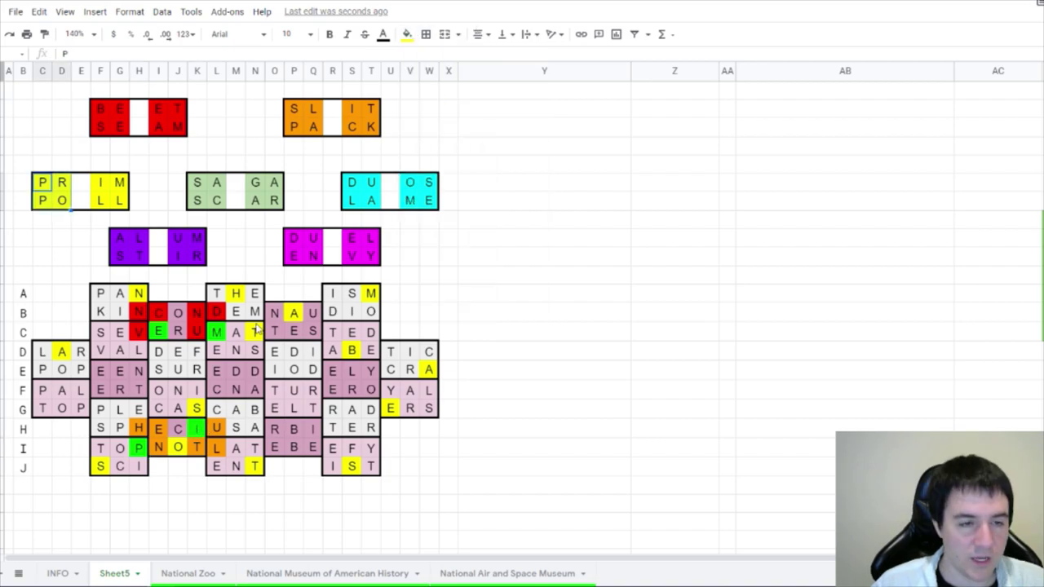
Fill the yellow butterfly's footprint in grid rows H and I, columns N, O, Q and R, yellow and highlight its matching R and I green
{"action": "left_click_drag", "start_coordinate": [254, 429], "coordinate": [274, 447]}
{"action": "left_click", "coordinate": [407, 34]}
{"action": "left_click", "coordinate": [466, 92]}
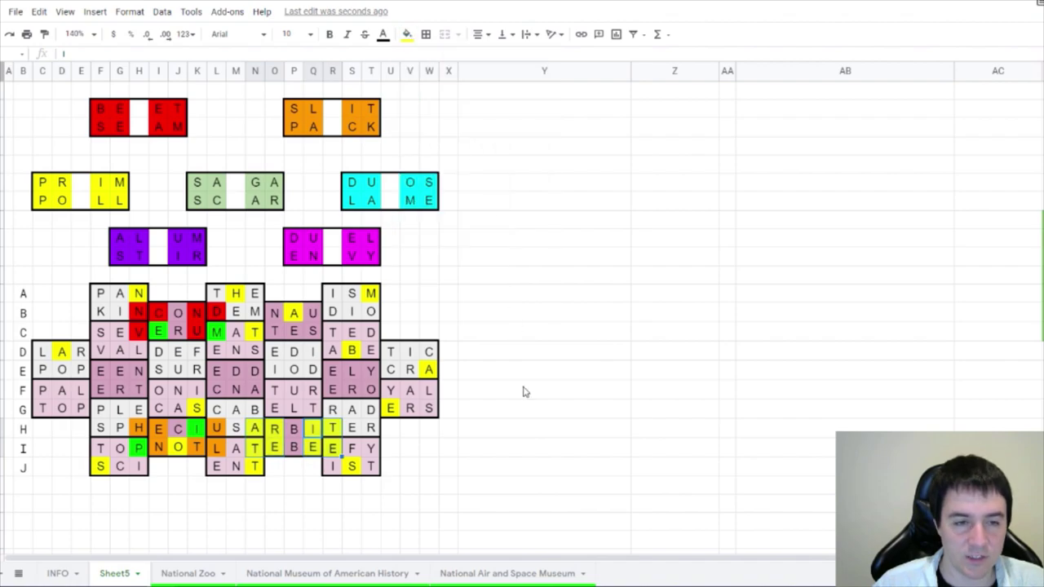
{"action": "left_click", "coordinate": [544, 331]}
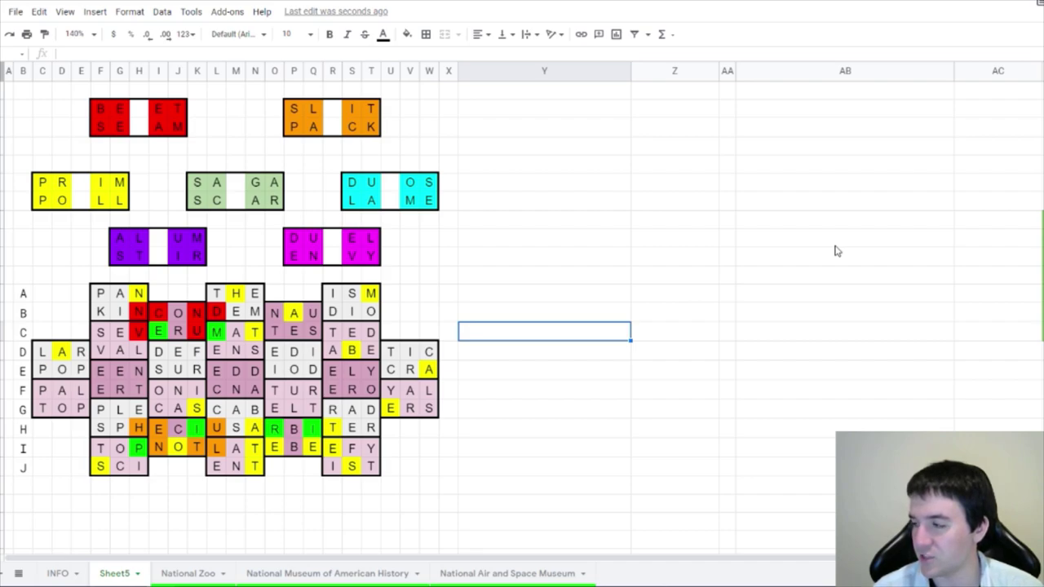
Highlight the matching wing letters green: E and M in the red butterfly, P and I in the orange, R and I in the yellow
{"action": "left_click", "coordinate": [119, 126]}
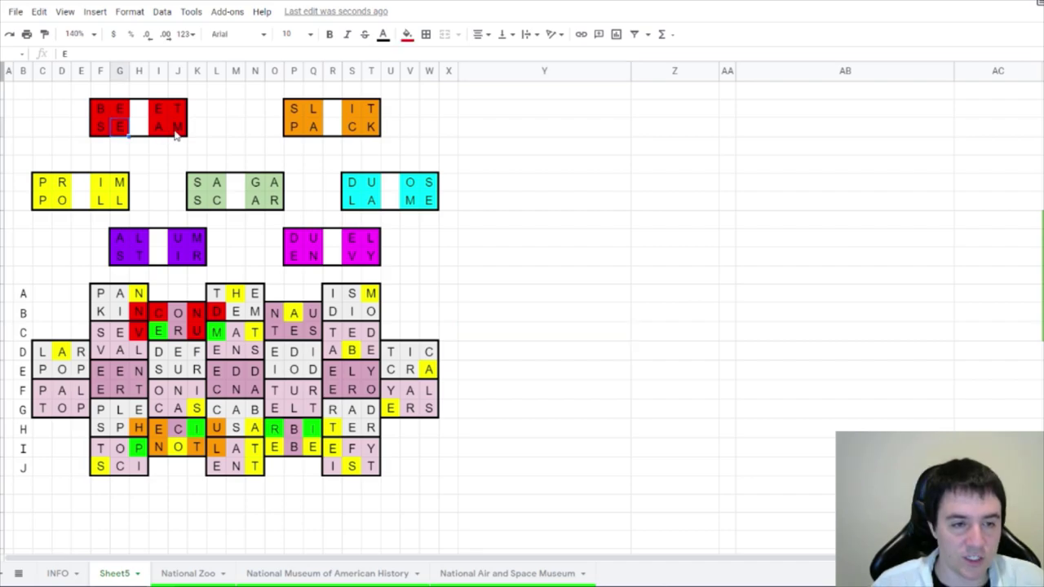
{"action": "left_click", "coordinate": [176, 130], "text": "ctrl"}
{"action": "left_click", "coordinate": [353, 113], "text": "ctrl"}
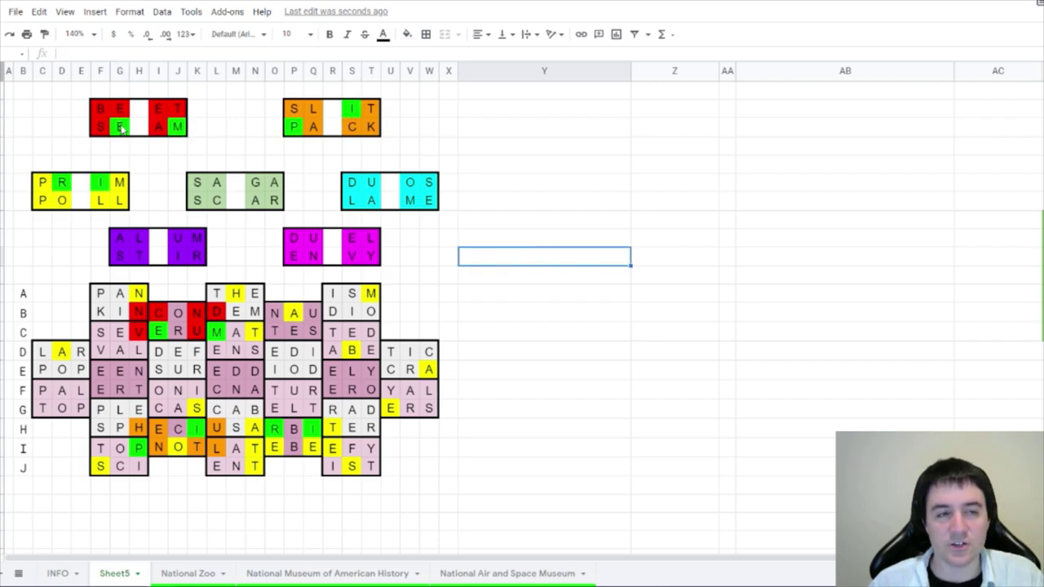
{"action": "left_click", "coordinate": [177, 127]}
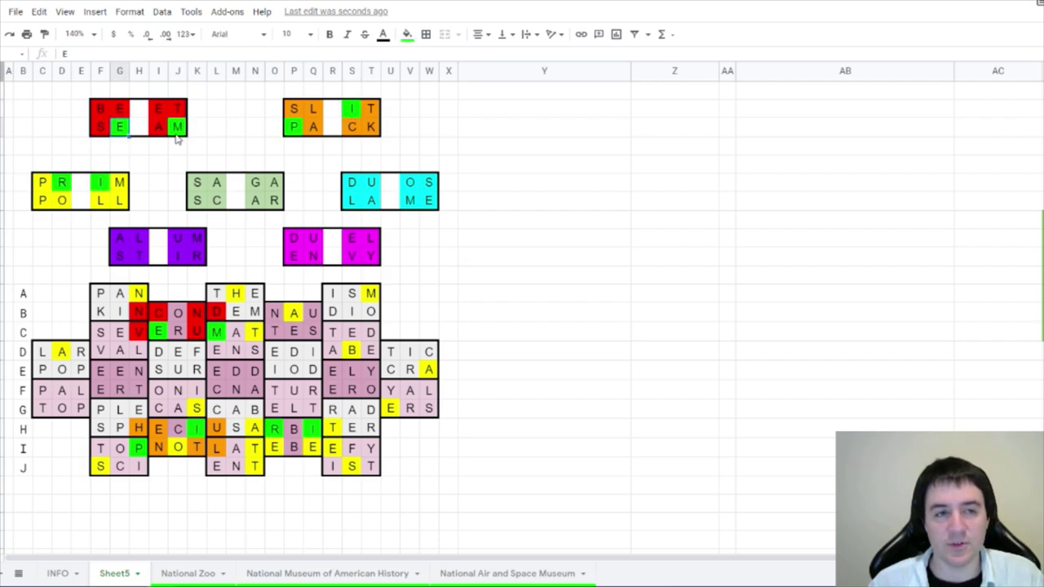
{"action": "left_click", "coordinate": [293, 128]}
{"action": "left_click", "coordinate": [346, 111]}
{"action": "left_click", "coordinate": [66, 181]}
{"action": "left_click", "coordinate": [103, 186]}
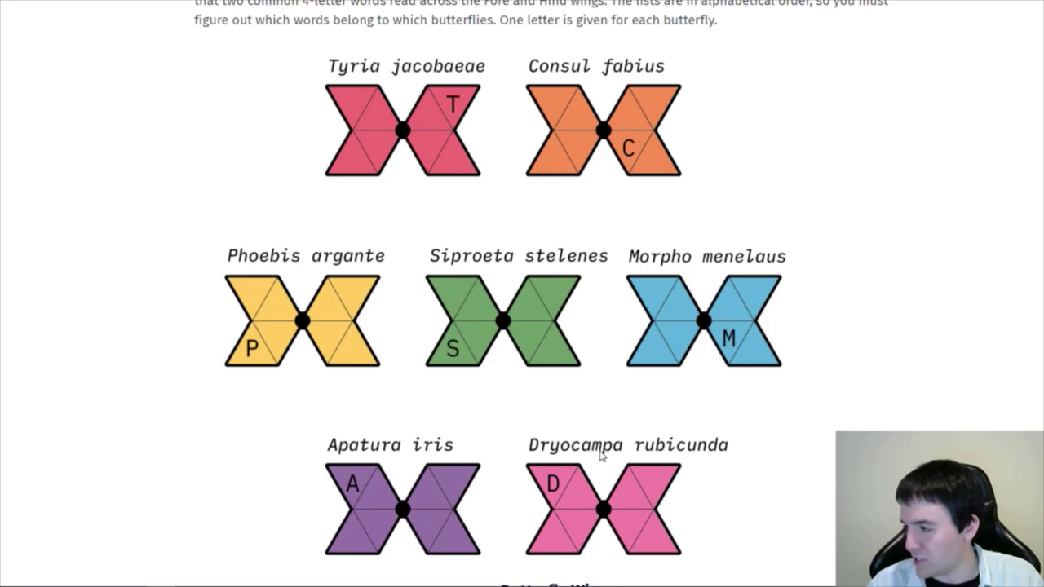
Fill the magenta butterfly's footprint in grid rows E and F magenta, covering columns Q, R, T and U, and mark its matching letters
{"action": "scroll", "coordinate": [600, 457], "scroll_direction": "up", "scroll_amount": 8}
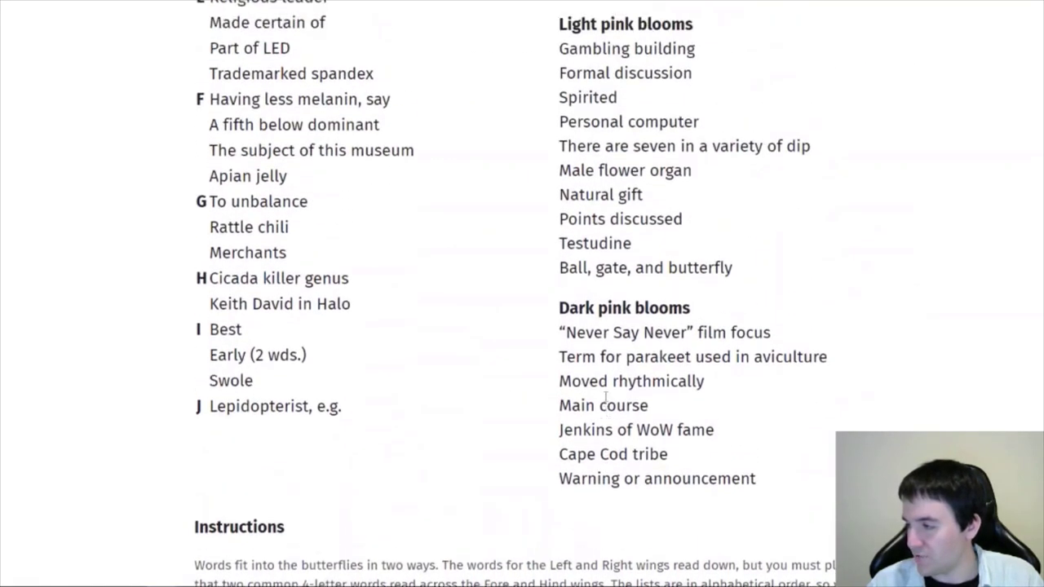
{"action": "scroll", "coordinate": [604, 397], "scroll_direction": "up", "scroll_amount": 10}
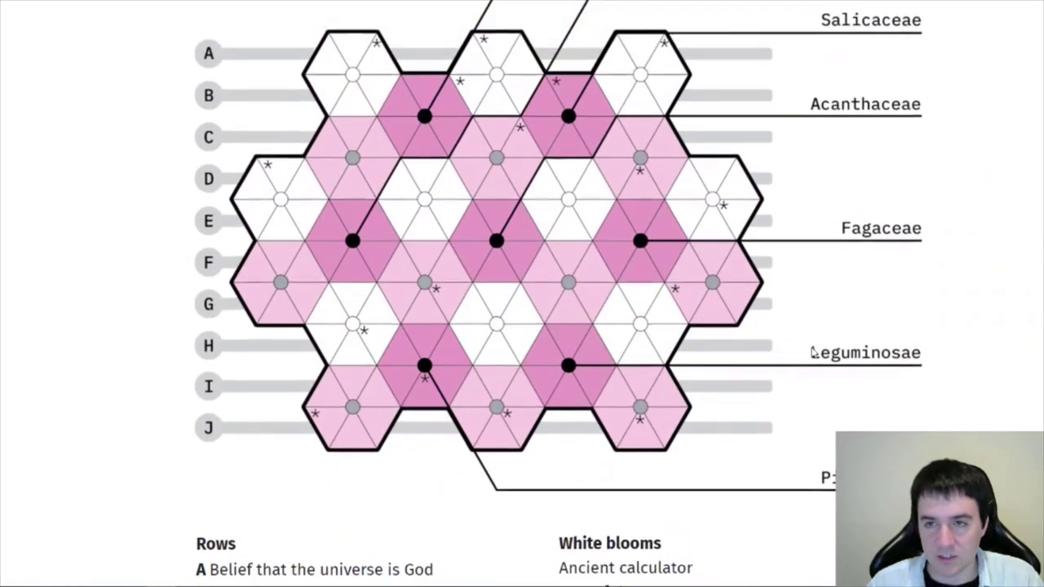
{"action": "scroll", "coordinate": [813, 352], "scroll_direction": "up", "scroll_amount": 1}
{"action": "key", "text": "ctrl+Tab"}
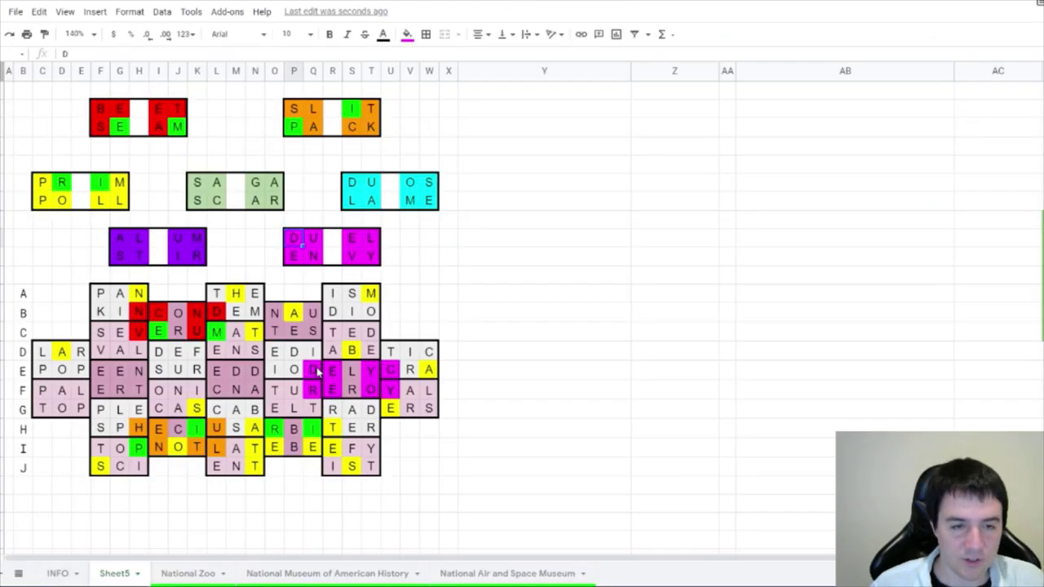
{"action": "left_click", "coordinate": [315, 370], "text": "ctrl"}
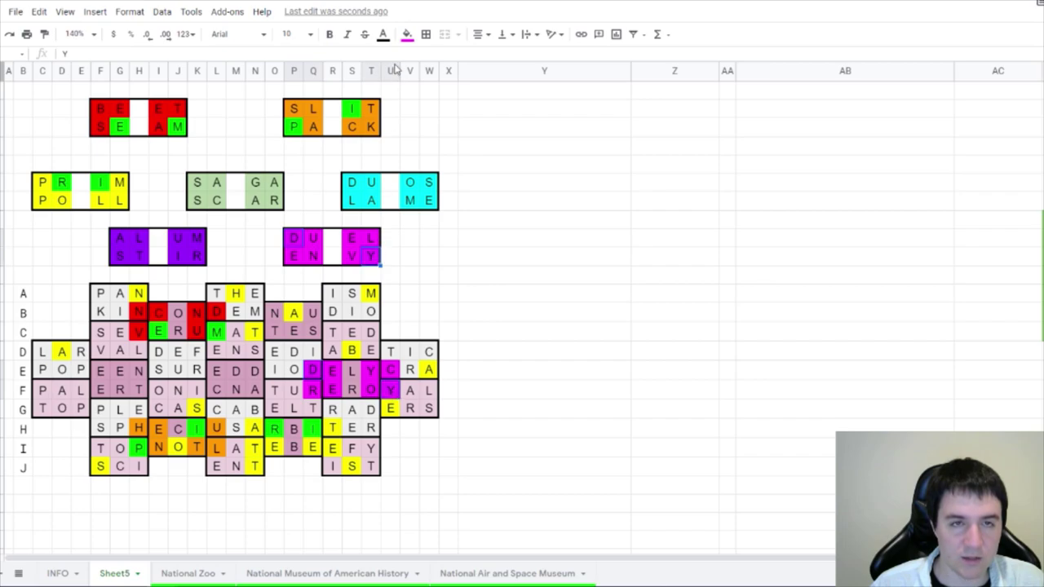
Check Apatura iris on the puzzle page and look for its bloom among the hostplant family labels on the flower grid
{"action": "key", "text": "alt+Tab"}
{"action": "scroll", "coordinate": [432, 394], "scroll_direction": "down", "scroll_amount": 10}
{"action": "scroll", "coordinate": [432, 396], "scroll_direction": "down", "scroll_amount": 6}
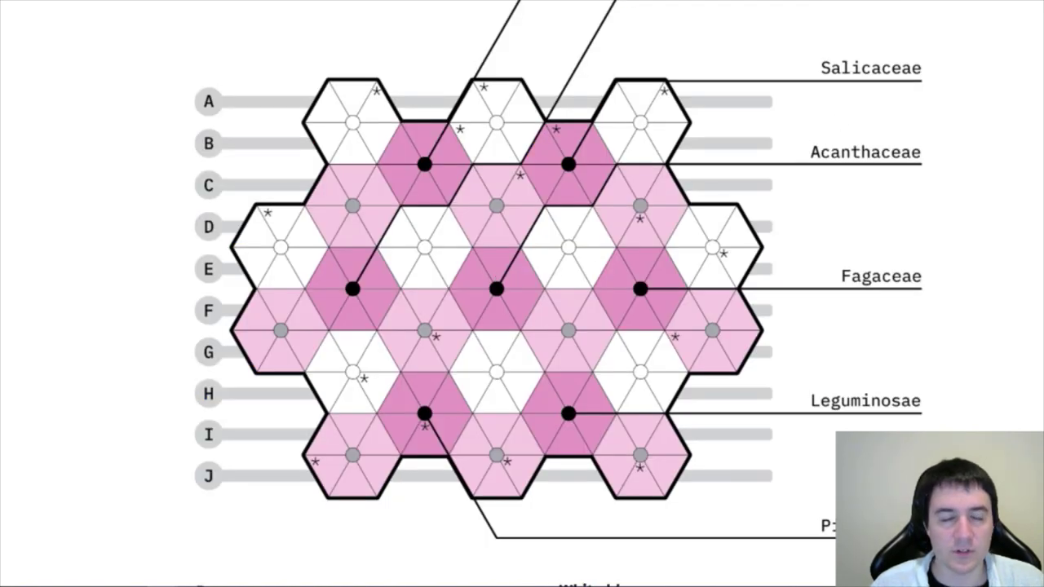
{"action": "scroll", "coordinate": [438, 463], "scroll_direction": "down", "scroll_amount": 15}
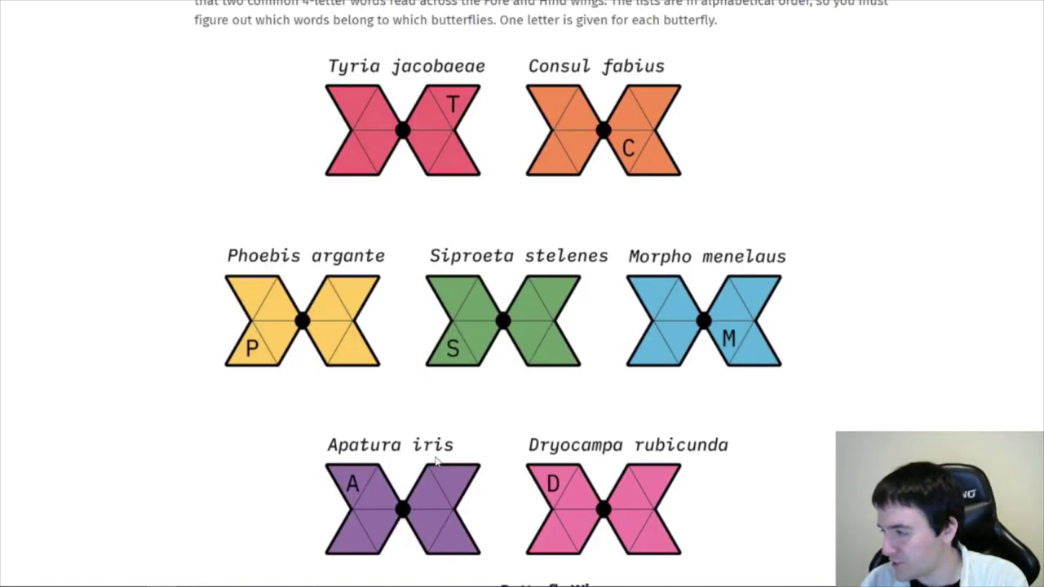
{"action": "scroll", "coordinate": [910, 207], "scroll_direction": "up", "scroll_amount": 15}
{"action": "scroll", "coordinate": [935, 208], "scroll_direction": "up", "scroll_amount": 3}
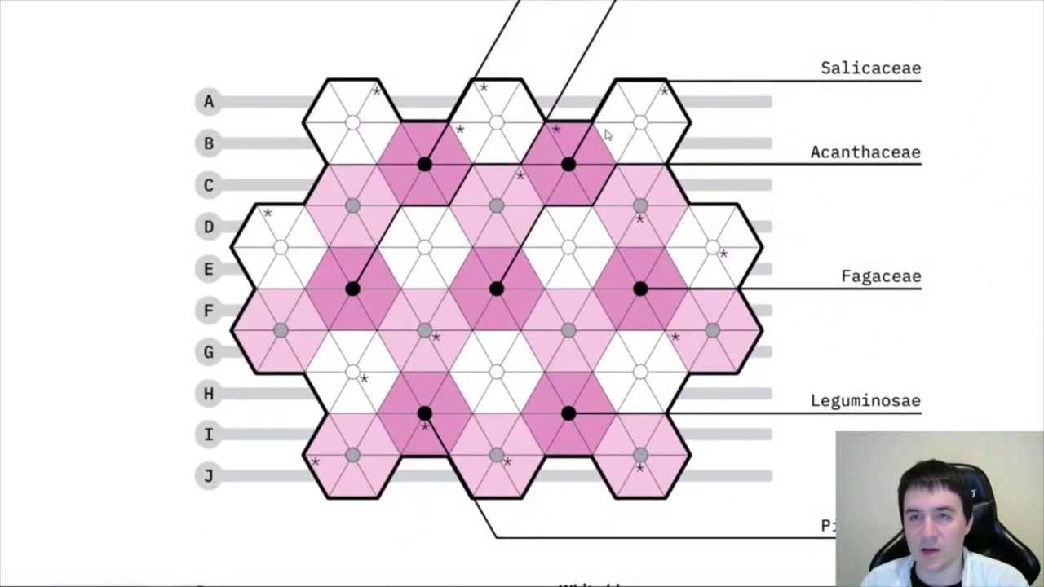
{"action": "left_click", "coordinate": [538, 1]}
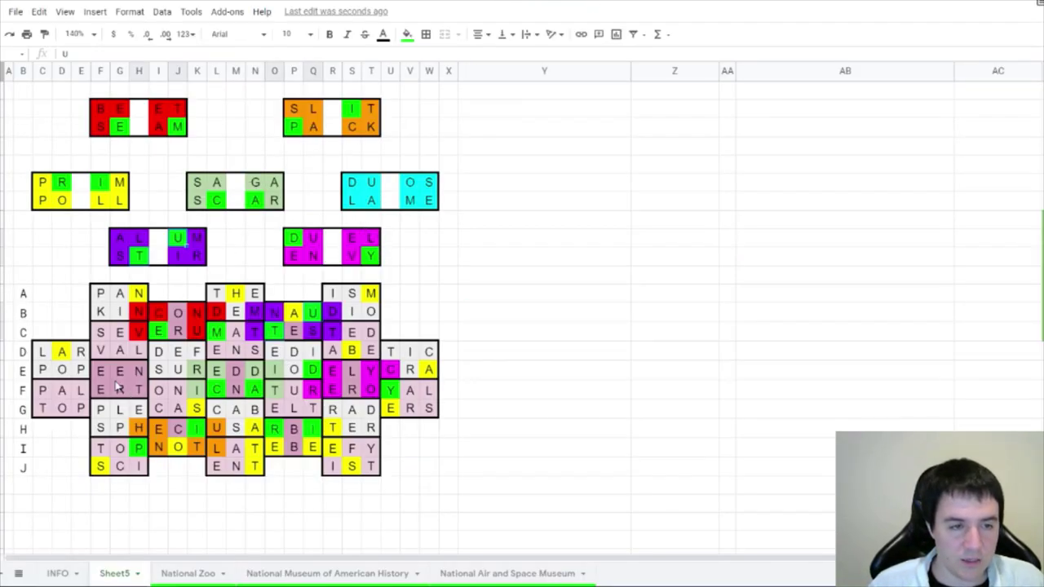
Fill the cyan butterfly's footprint in grid rows E and F, columns E, F, H and I, cyan and highlight its matching S and L green
{"action": "mouse_move", "coordinate": [82, 371]}
{"action": "left_mouse_down"}
{"action": "mouse_move", "coordinate": [97, 390]}
{"action": "mouse_move", "coordinate": [119, 390]}
{"action": "left_mouse_up"}
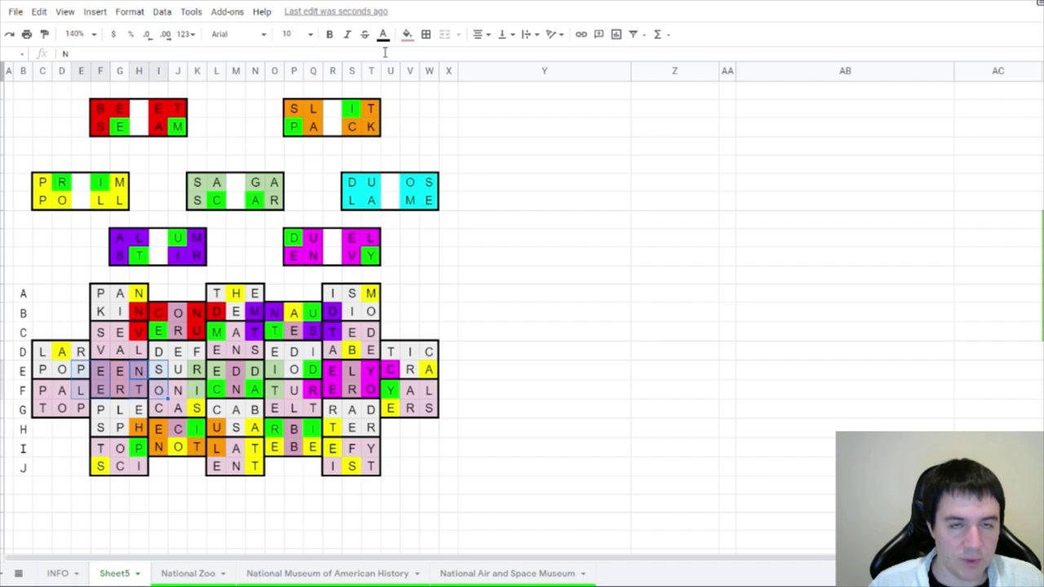
{"action": "left_click", "coordinate": [406, 33]}
{"action": "left_click", "coordinate": [481, 93]}
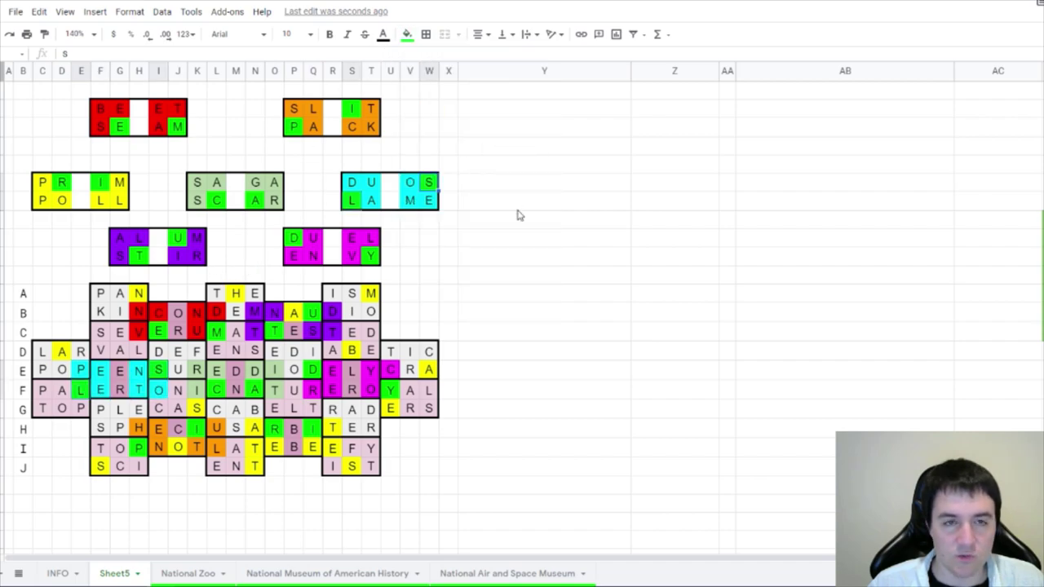
Enter EMPIRICAL STUDY in column Y beside the butterflies and copy the cell
{"action": "left_click", "coordinate": [506, 134]}
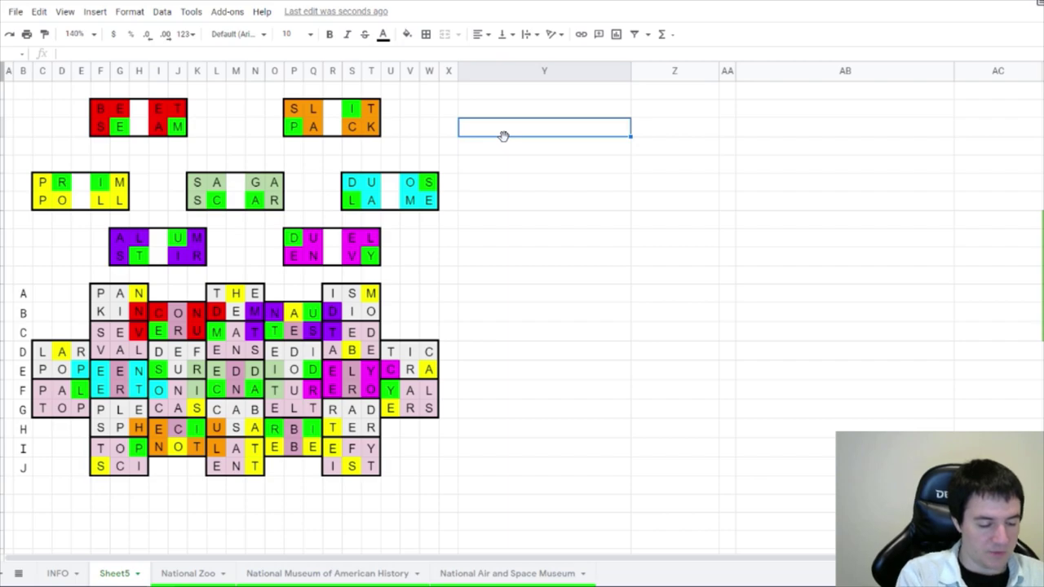
{"action": "type", "text": "EMPIRICAL"}
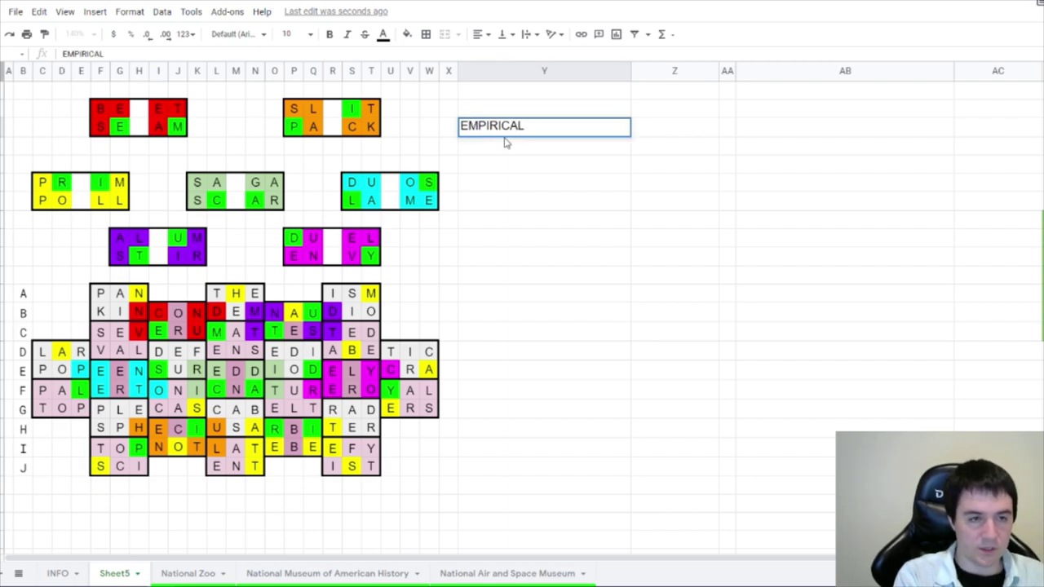
{"action": "type", "text": " STUDY"}
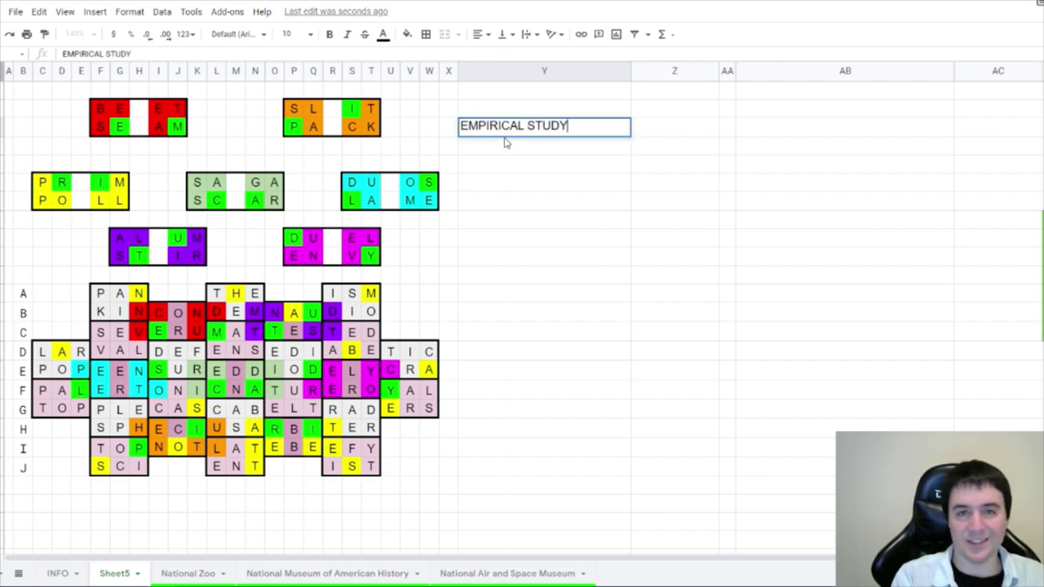
{"action": "key", "text": "Return"}
{"action": "left_click", "coordinate": [512, 133]}
{"action": "key", "text": "ctrl+c"}
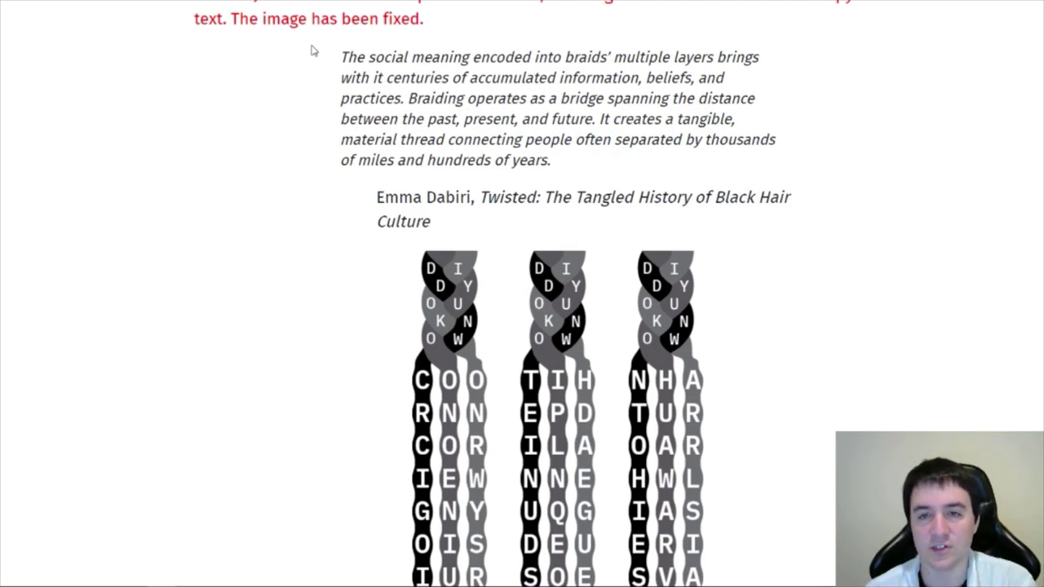
Check the braid picture on the puzzle page and move the third braid's last strand of letters from column P to column M
{"action": "scroll", "coordinate": [364, 119], "scroll_direction": "down", "scroll_amount": 5}
{"action": "scroll", "coordinate": [364, 122], "scroll_direction": "up", "scroll_amount": 3}
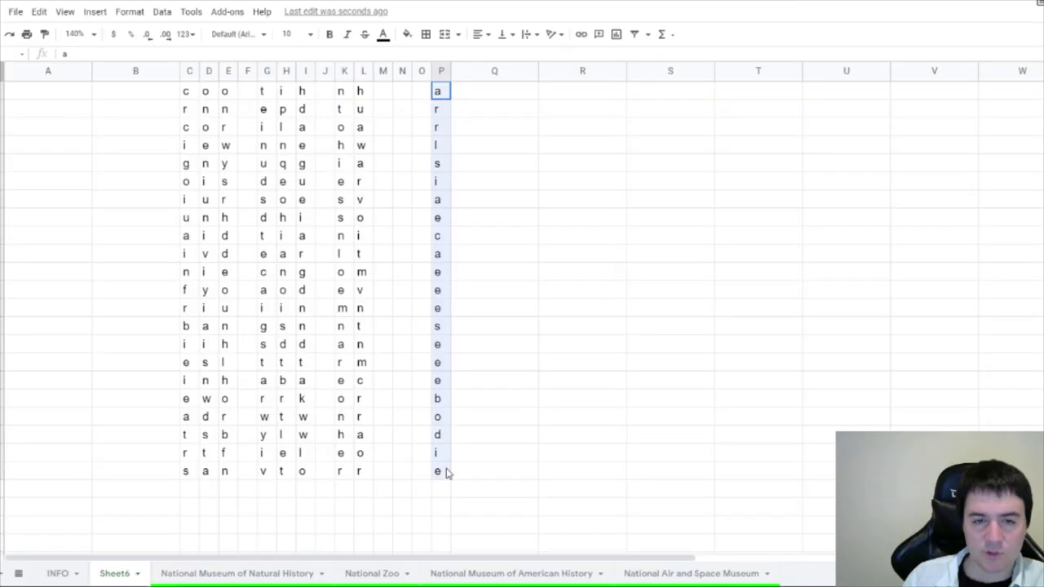
{"action": "scroll", "coordinate": [478, 239], "scroll_direction": "up", "scroll_amount": 3}
{"action": "left_click_drag", "start_coordinate": [398, 239], "coordinate": [380, 239]}
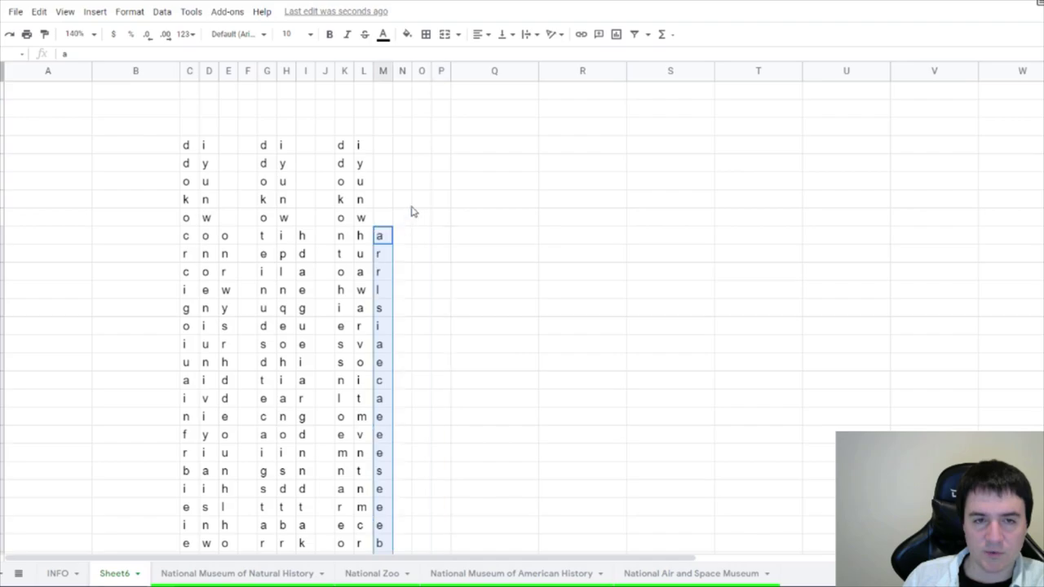
{"action": "left_click", "coordinate": [422, 201]}
{"action": "scroll", "coordinate": [443, 202], "scroll_direction": "down", "scroll_amount": 2}
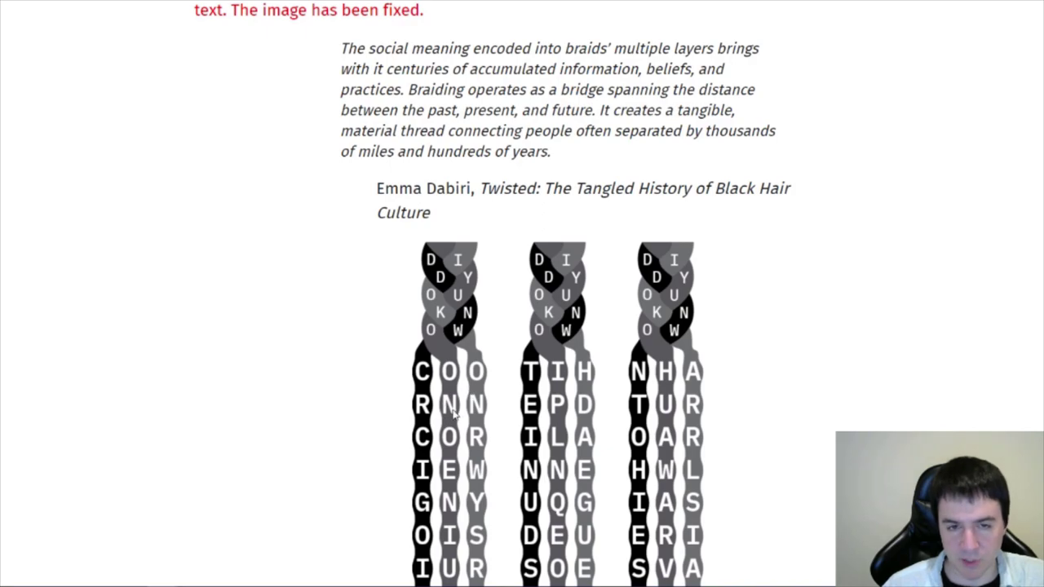
Examine the first braid's strand letters in column C and compare them with the braid picture on the puzzle page
{"action": "key", "text": "ctrl+Tab"}
{"action": "left_click_drag", "start_coordinate": [191, 147], "coordinate": [189, 166]}
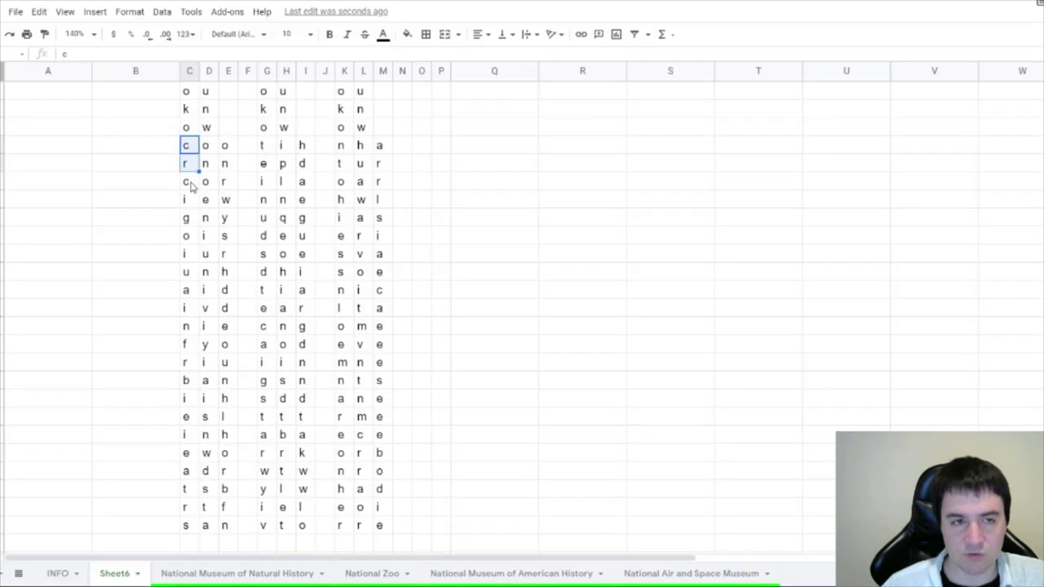
{"action": "left_click", "coordinate": [187, 188]}
{"action": "left_click", "coordinate": [189, 236], "text": "ctrl"}
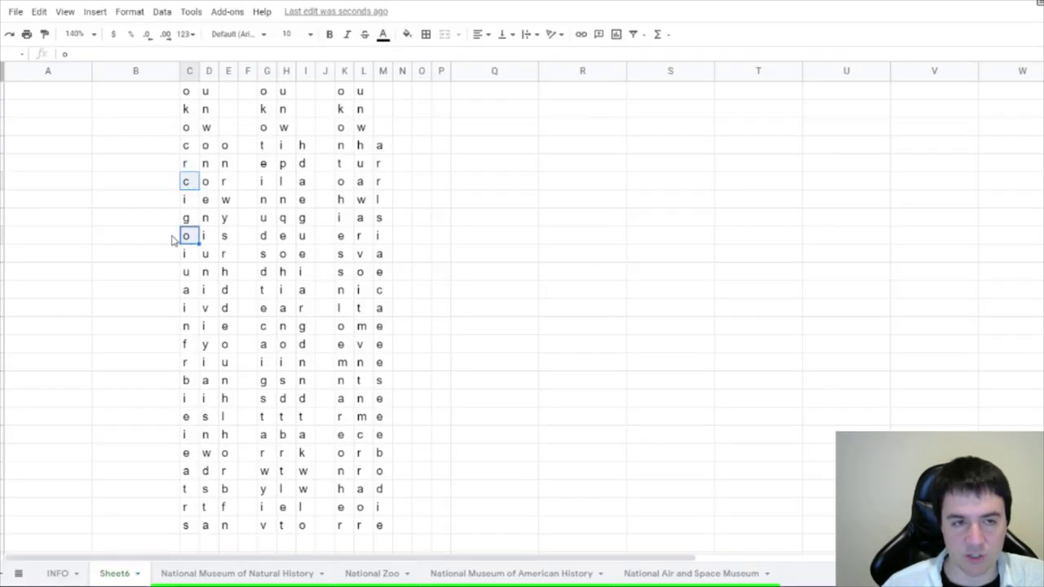
{"action": "key", "text": "ctrl+shift+Tab"}
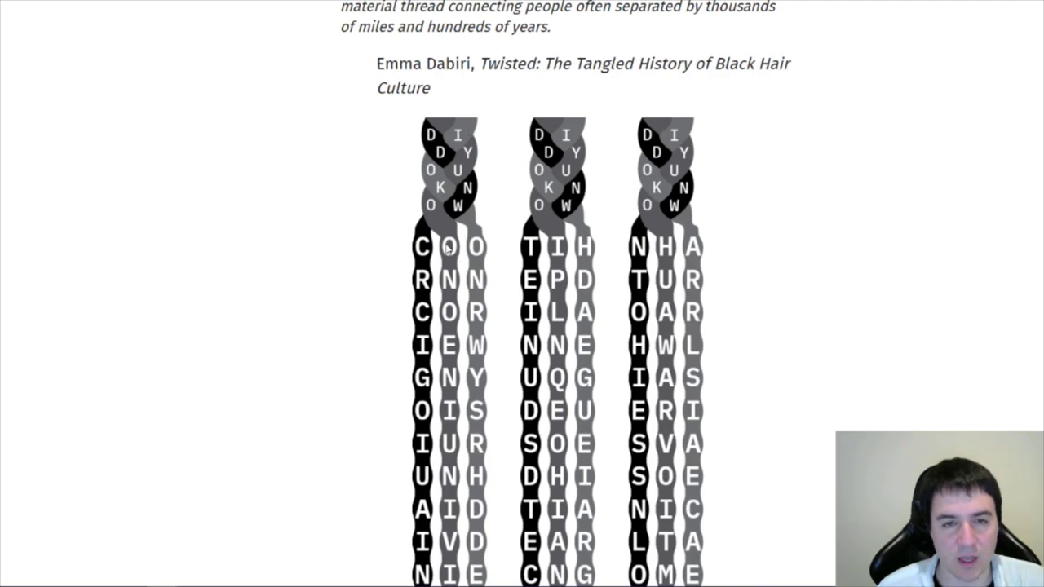
Highlight the first braid's repeating diagonal letters in columns C to E orange and enter DID YOU KNOW, CORNROEING and IS in column A
{"action": "key", "text": "ctrl+Tab"}
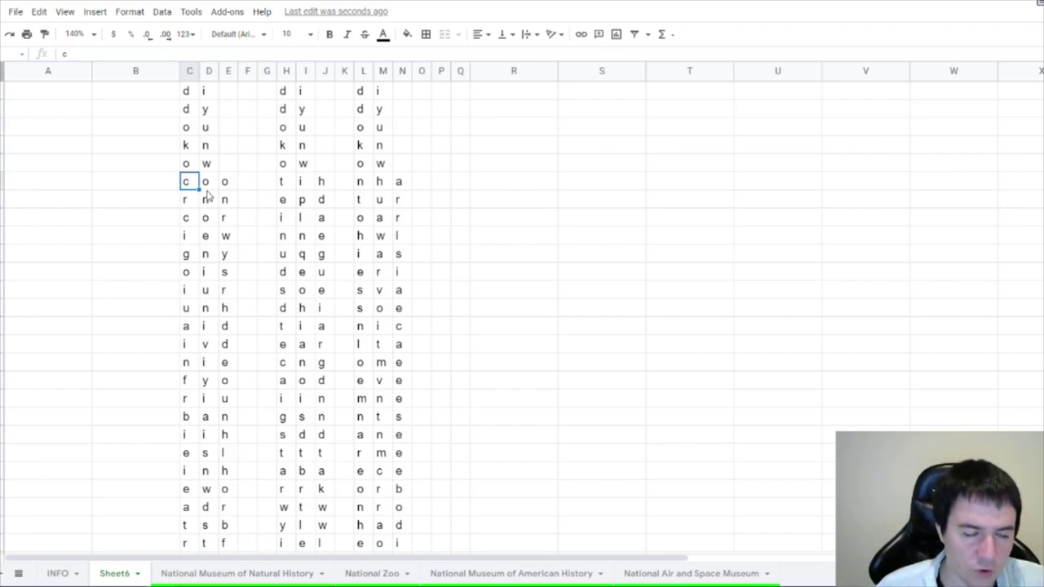
{"action": "left_click", "coordinate": [35, 174]}
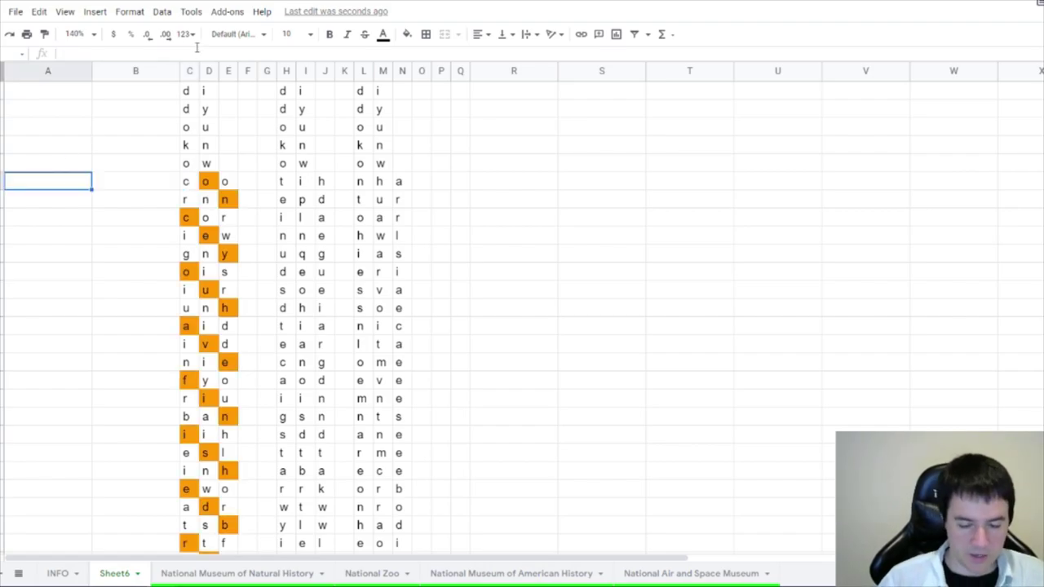
{"action": "type", "text": "DID YOU KNOW"}
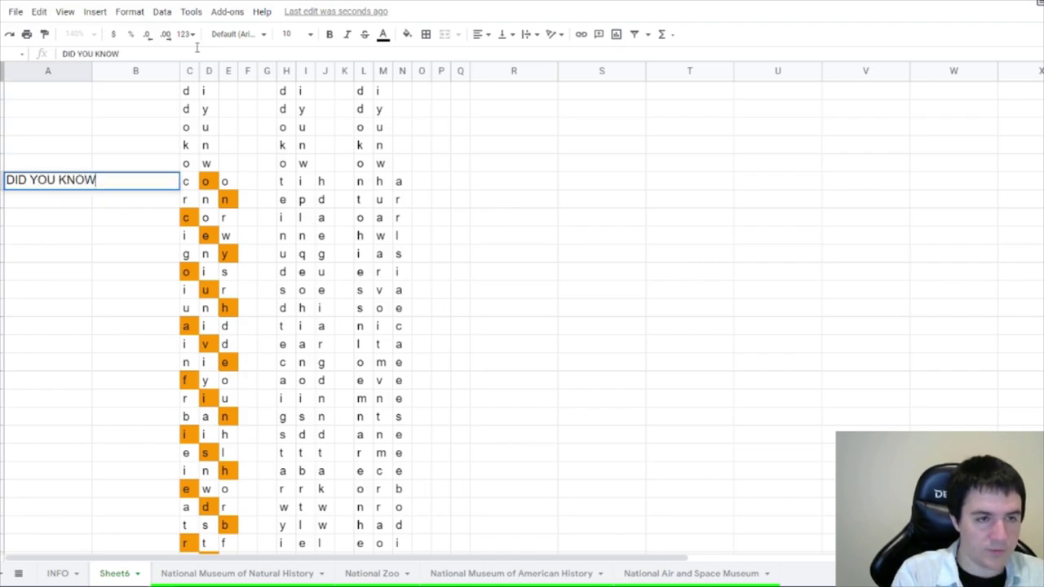
{"action": "key", "text": "Return"}
{"action": "type", "text": "COR"}
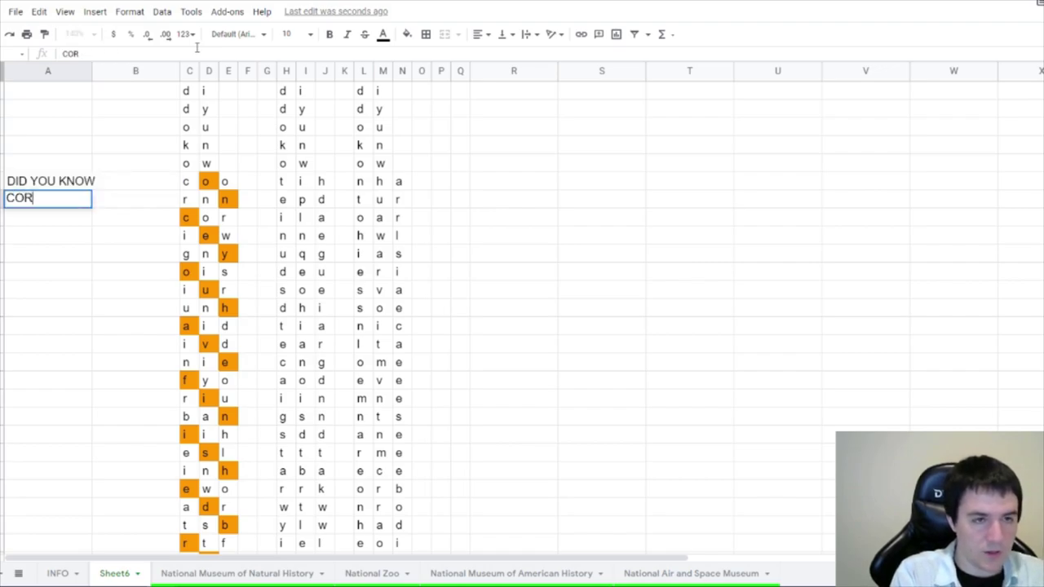
{"action": "type", "text": "NROEING"}
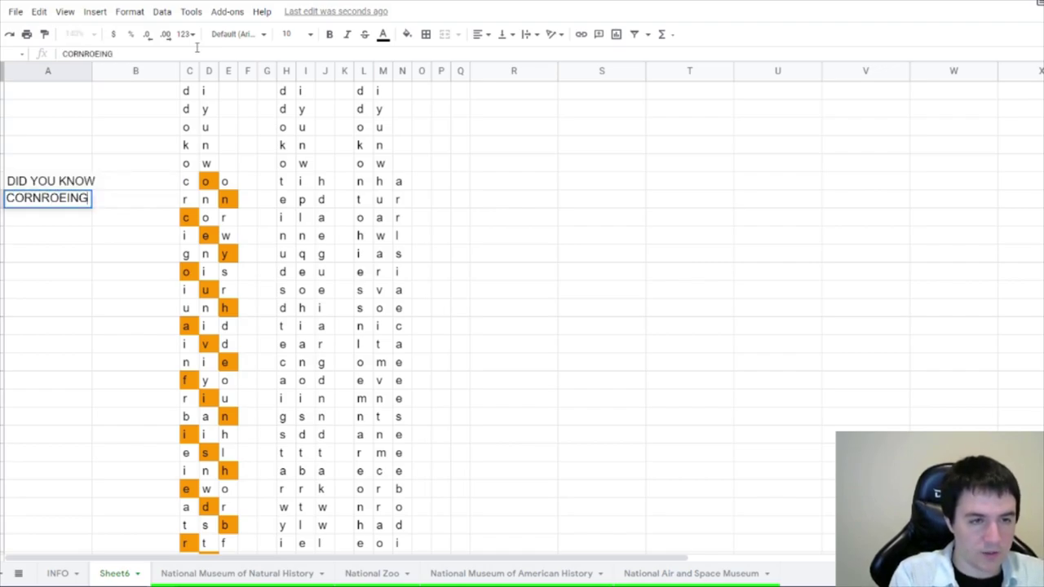
{"action": "key", "text": "Return"}
{"action": "type", "text": "IS"}
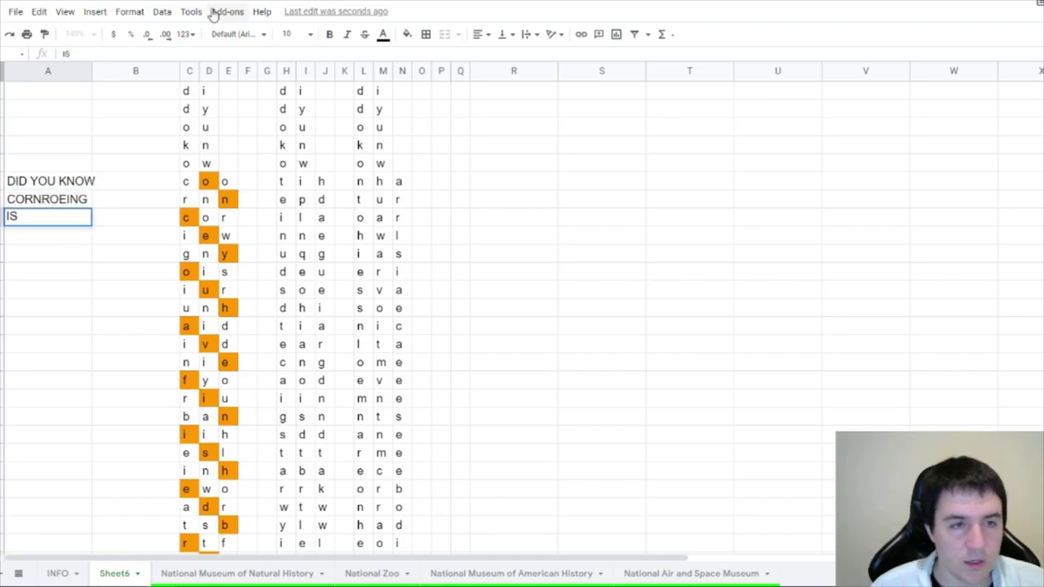
Label the first eleven strand rows in column B as F, F, B, B, B, F, F, F, B, B, B
{"action": "left_click", "coordinate": [150, 181]}
{"action": "type", "text": "F"}
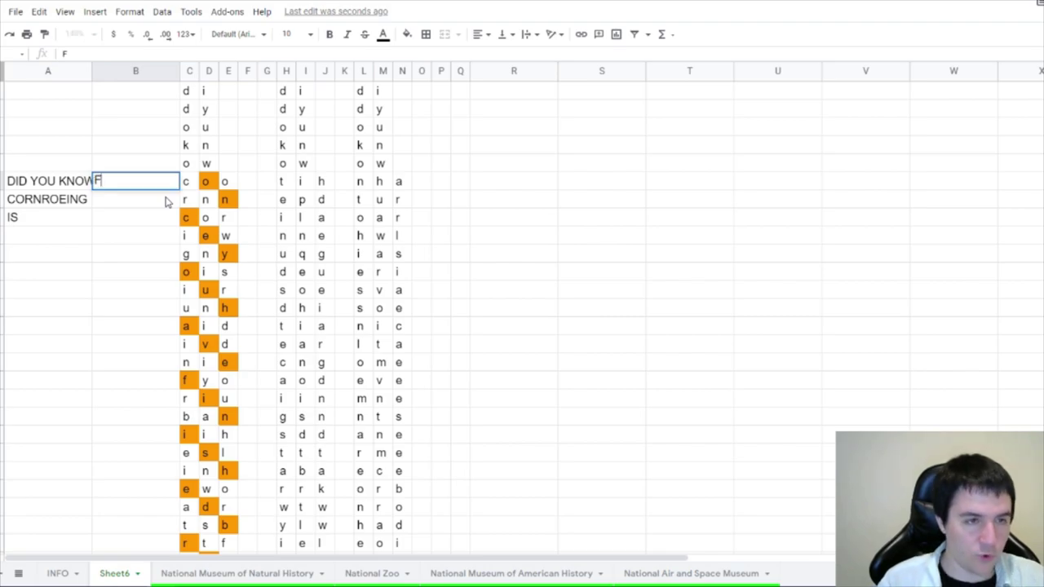
{"action": "key", "text": "Return"}
{"action": "type", "text": "F"}
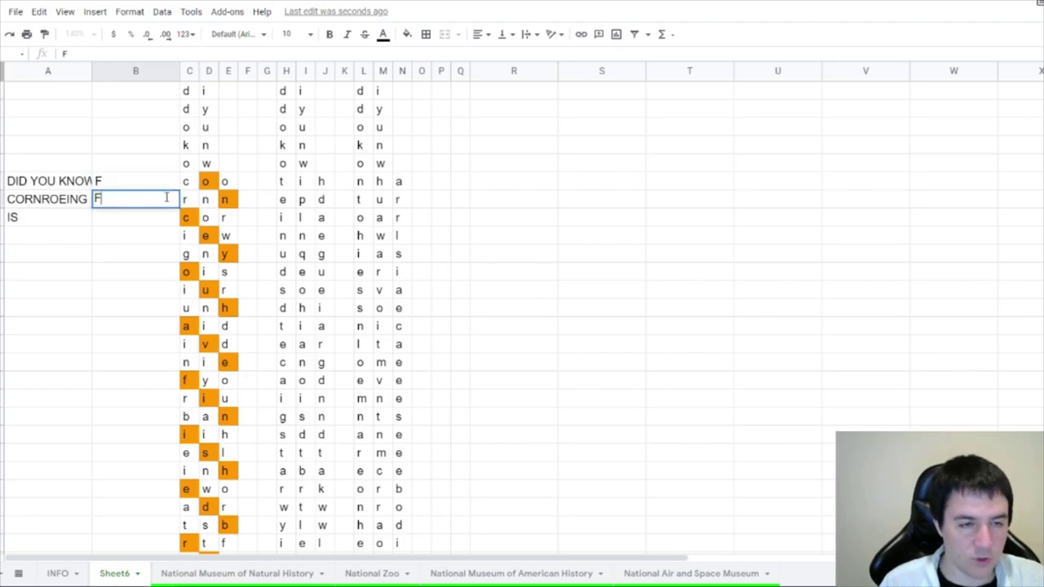
{"action": "key", "text": "Return"}
{"action": "type", "text": "B"}
{"action": "key", "text": "Return"}
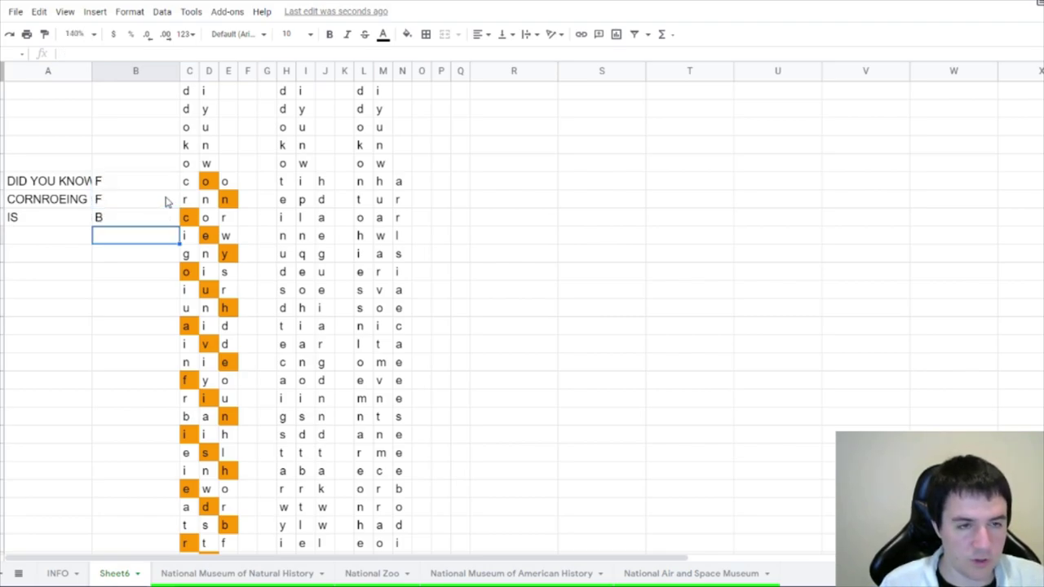
{"action": "type", "text": "B"}
{"action": "key", "text": "Return"}
{"action": "type", "text": "B"}
{"action": "key", "text": "Return"}
{"action": "type", "text": "F F F B B"}
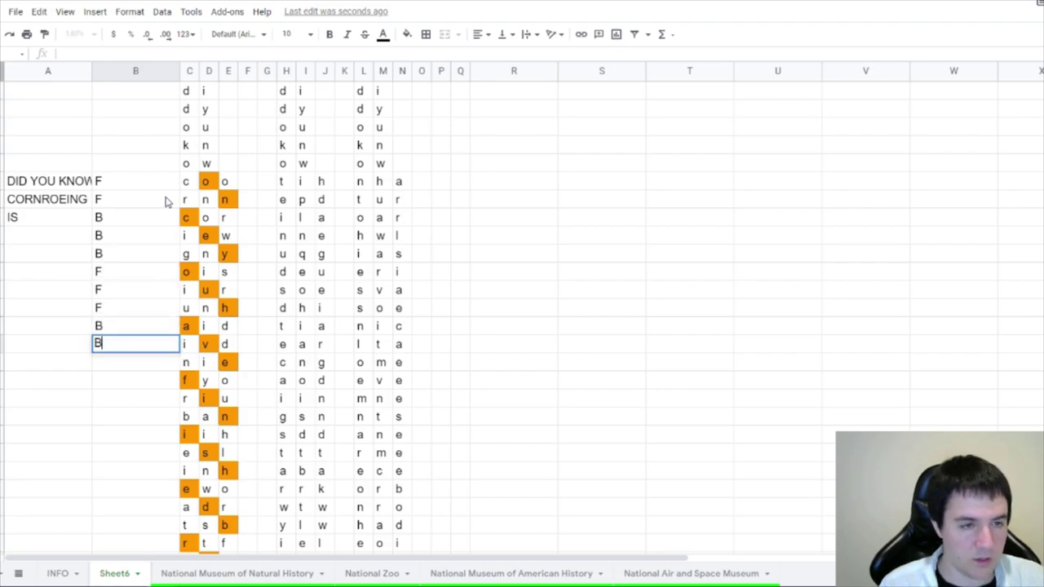
{"action": "key", "text": "Return"}
{"action": "type", "text": "B"}
{"action": "key", "text": "Up"}
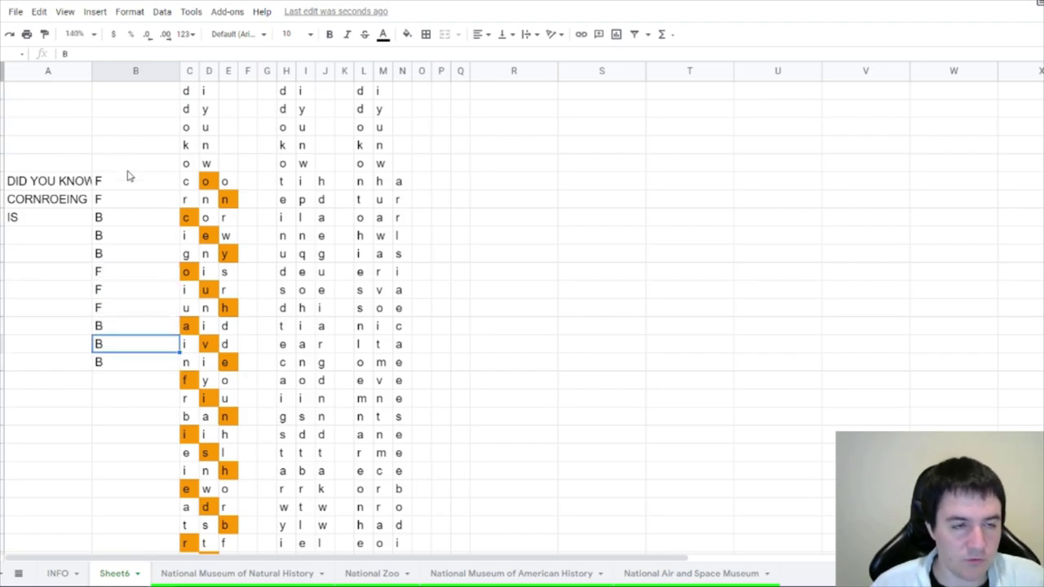
Enter the first braid's decoded fragments IRUN, DIDI, IN, YORUBA, HILENIWO and ARTSFTSN in column A
{"action": "left_click", "coordinate": [210, 326]}
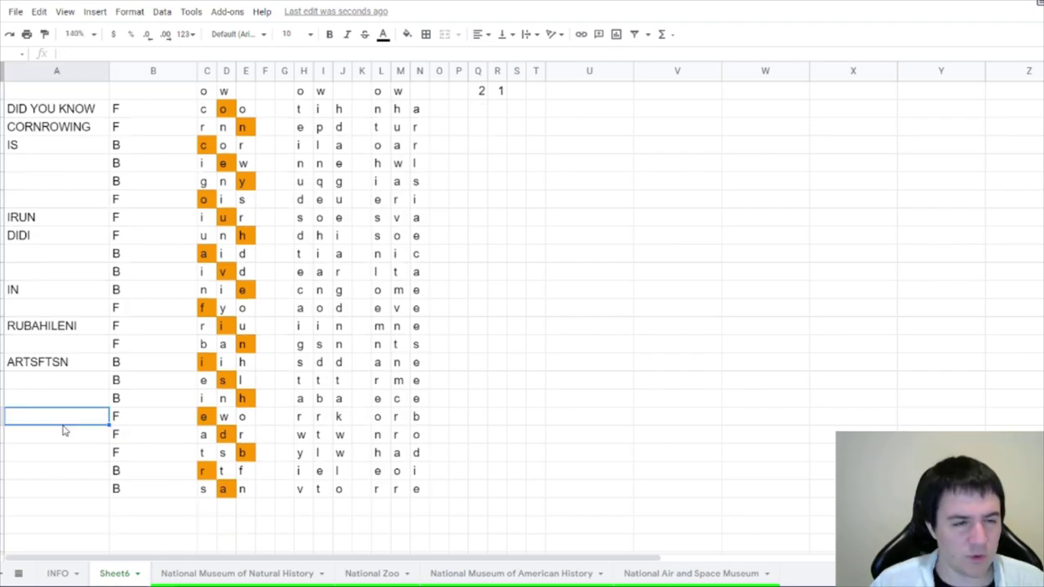
{"action": "scroll", "coordinate": [66, 431], "scroll_direction": "up", "scroll_amount": 1}
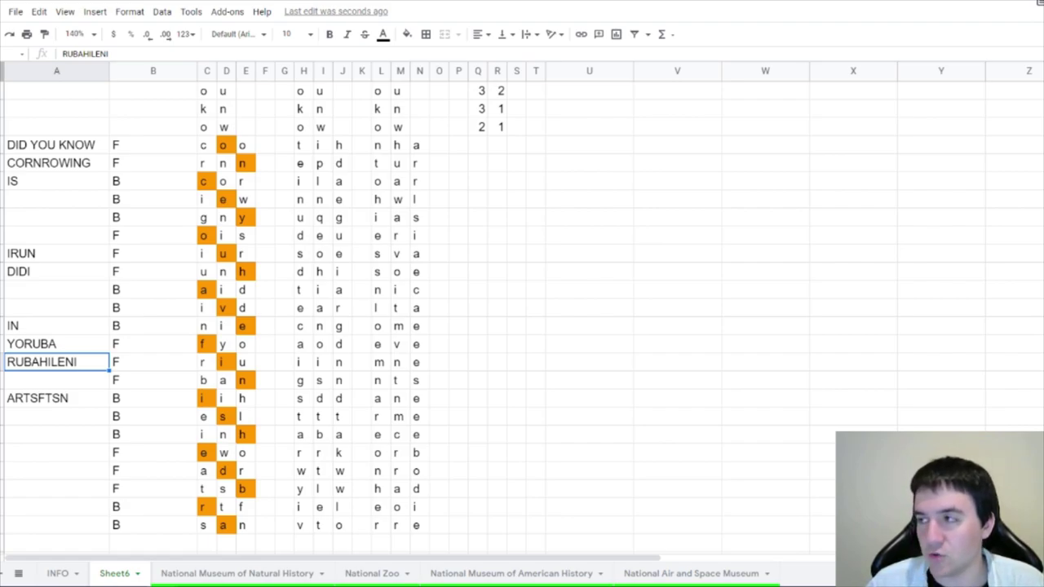
{"action": "double_click", "coordinate": [38, 361]}
{"action": "left_click_drag", "start_coordinate": [39, 361], "coordinate": [7, 361]}
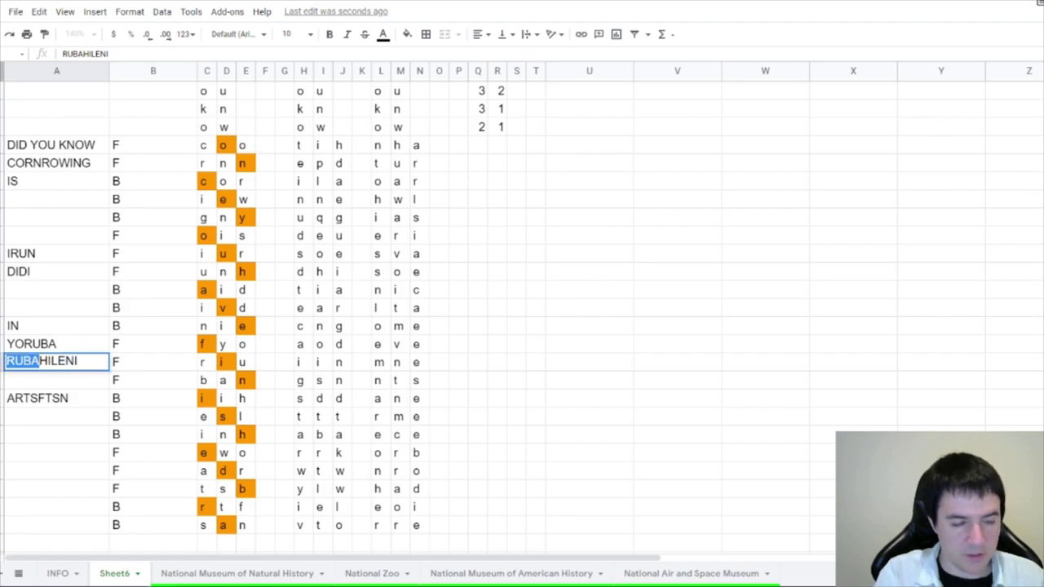
{"action": "key", "text": "BackSpace"}
{"action": "key", "text": "Return"}
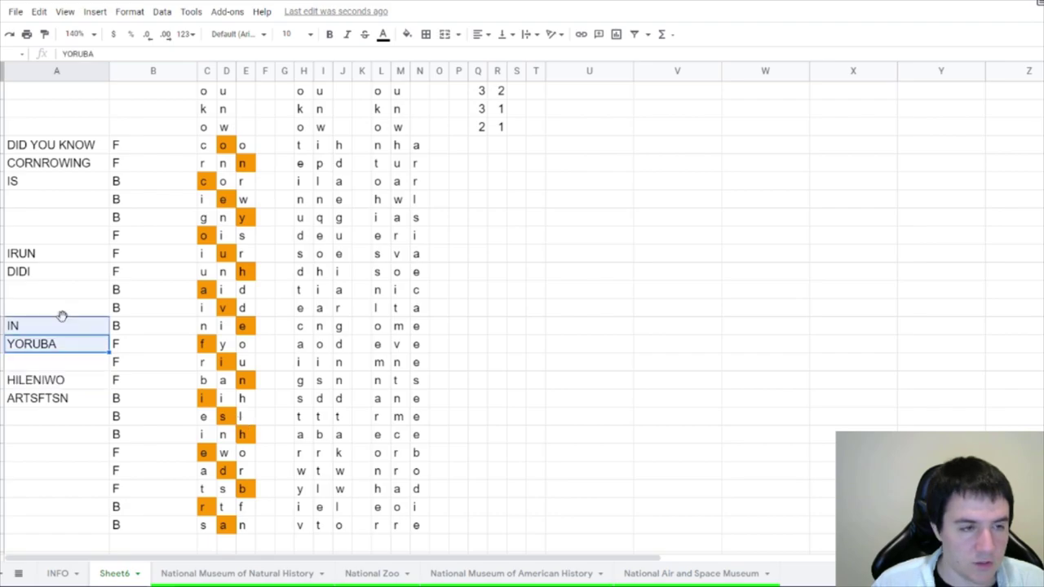
Move IRUN, DIDI, IN and YORUBA up in column A so they follow directly beneath IS
{"action": "left_click_drag", "start_coordinate": [62, 315], "coordinate": [65, 280]}
{"action": "left_click_drag", "start_coordinate": [54, 254], "coordinate": [40, 307]}
{"action": "left_click_drag", "start_coordinate": [49, 245], "coordinate": [56, 208]}
{"action": "left_click", "coordinate": [53, 383]}
{"action": "left_click", "coordinate": [51, 401]}
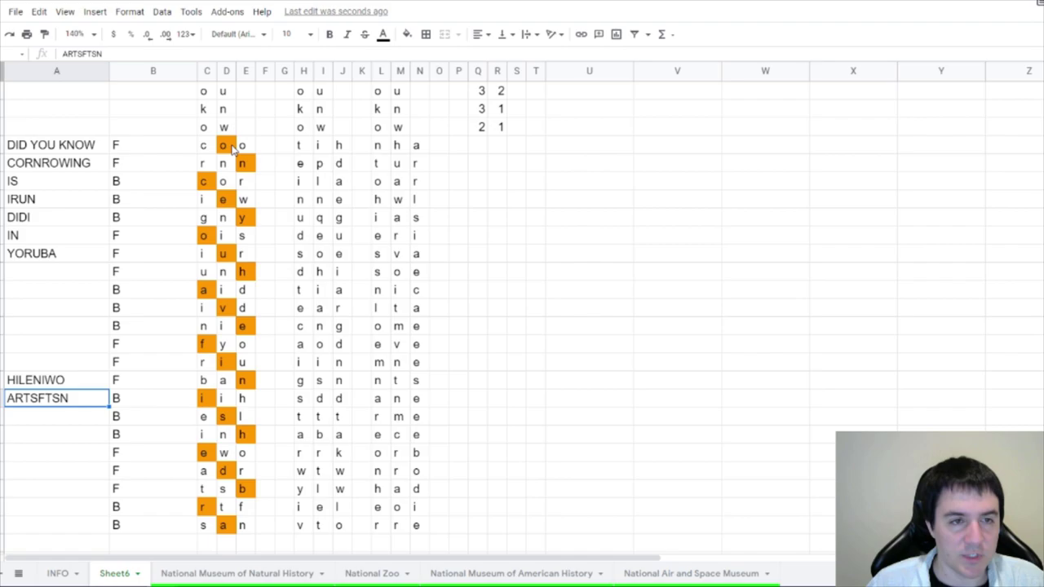
Mark the same diagonal letter pattern orange in the second and third braids, columns H to J and L to N
{"action": "left_click", "coordinate": [232, 147]}
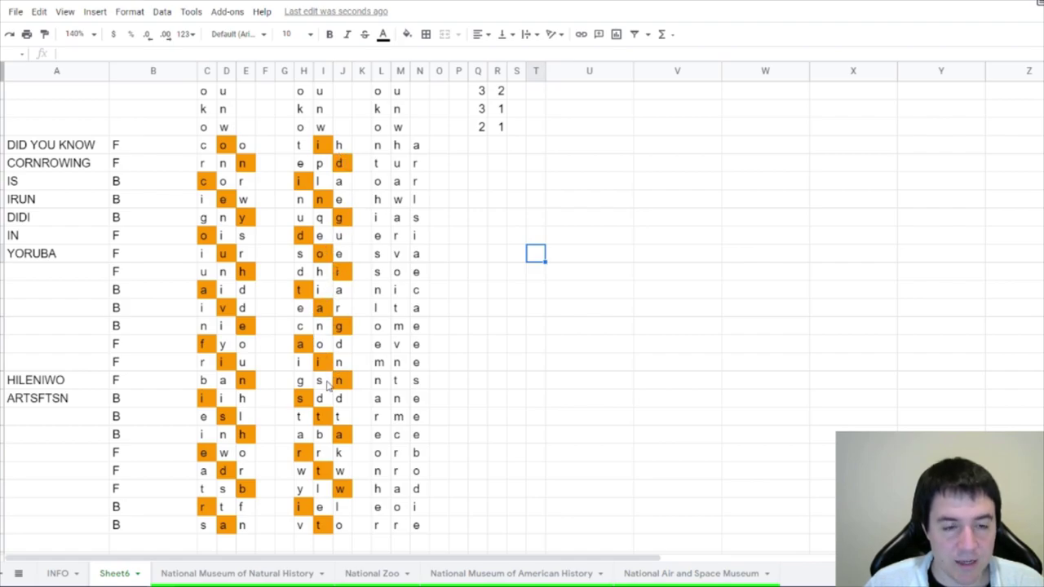
{"action": "scroll", "coordinate": [432, 457], "scroll_direction": "up", "scroll_amount": 1}
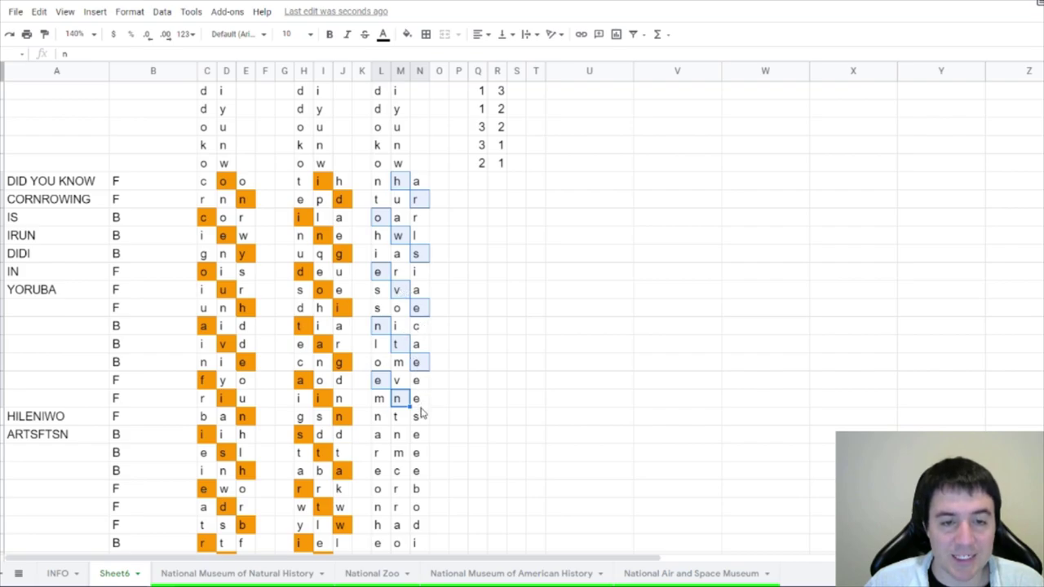
{"action": "scroll", "coordinate": [420, 418], "scroll_direction": "down", "scroll_amount": 1}
Insert two columns after column A and enter DID YOU KNOW THE PALENQU and DID YOU KNOW NATURAL HAIR IS A SOCIAL MOVEMENT in them
{"action": "left_click", "coordinate": [205, 147]}
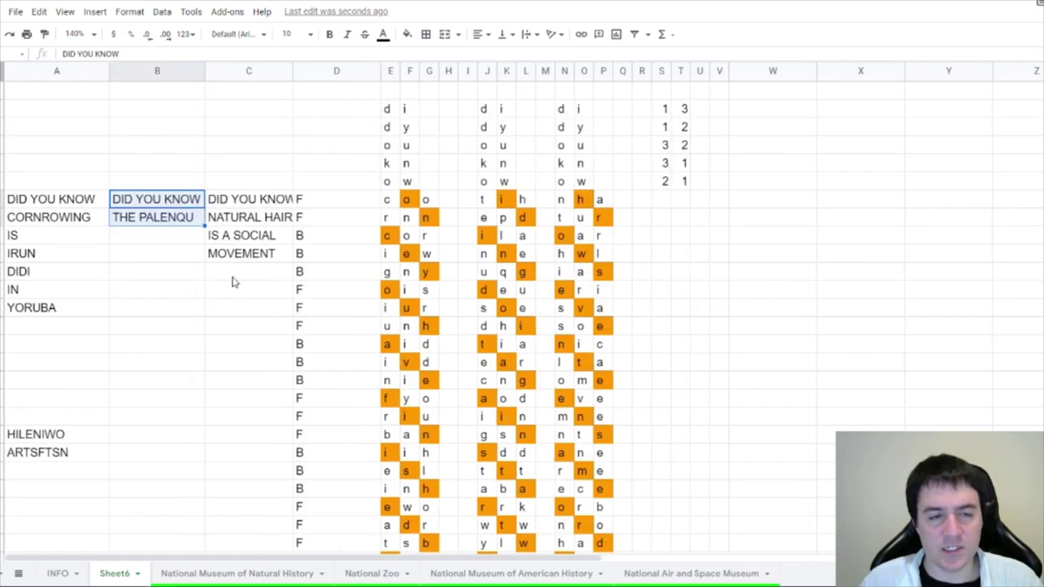
{"action": "left_click", "coordinate": [231, 277]}
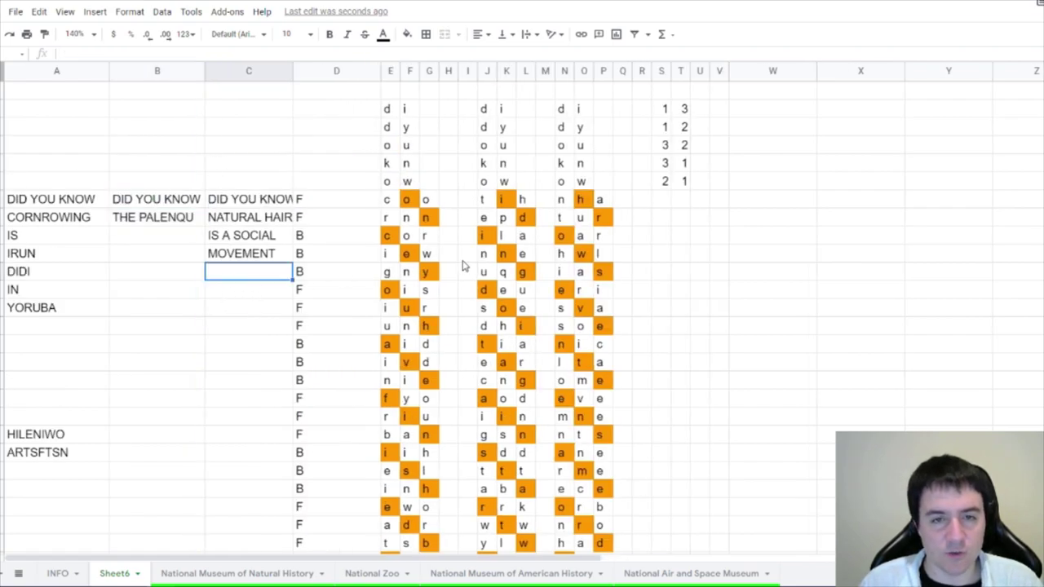
Try removing the orange letters from the first braid in a copy of the grid below and closing up the rest
{"action": "scroll", "coordinate": [463, 264], "scroll_direction": "down", "scroll_amount": 1}
{"action": "scroll", "coordinate": [766, 280], "scroll_direction": "down", "scroll_amount": 1}
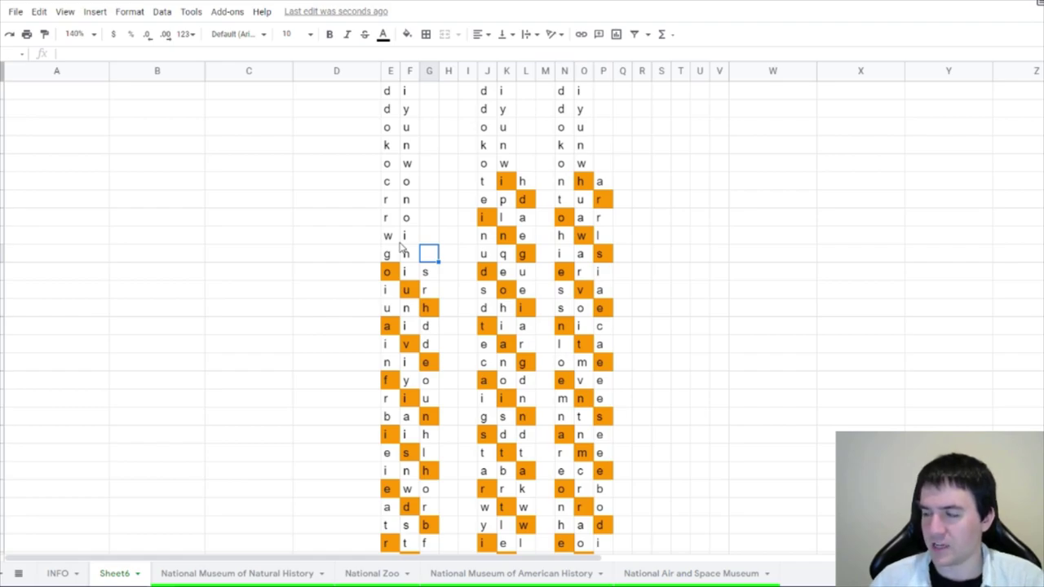
{"action": "scroll", "coordinate": [305, 273], "scroll_direction": "down", "scroll_amount": 2}
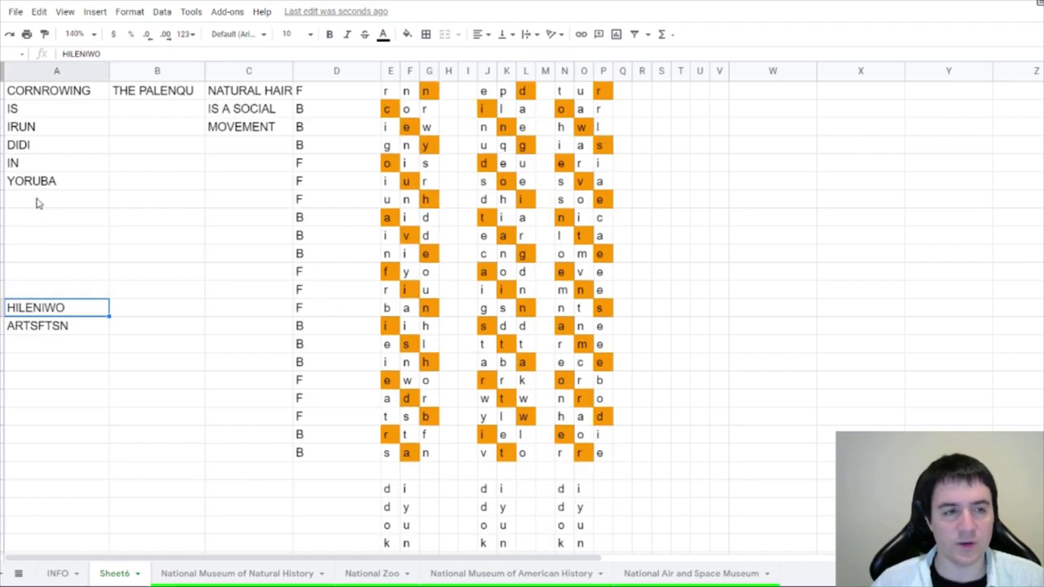
Move the last six braid rows lower and keep only the unhighlighted letter pairs in columns F–G, I–J and L–M, reversing the B rows
{"action": "left_click", "coordinate": [37, 202]}
{"action": "left_click", "coordinate": [415, 329]}
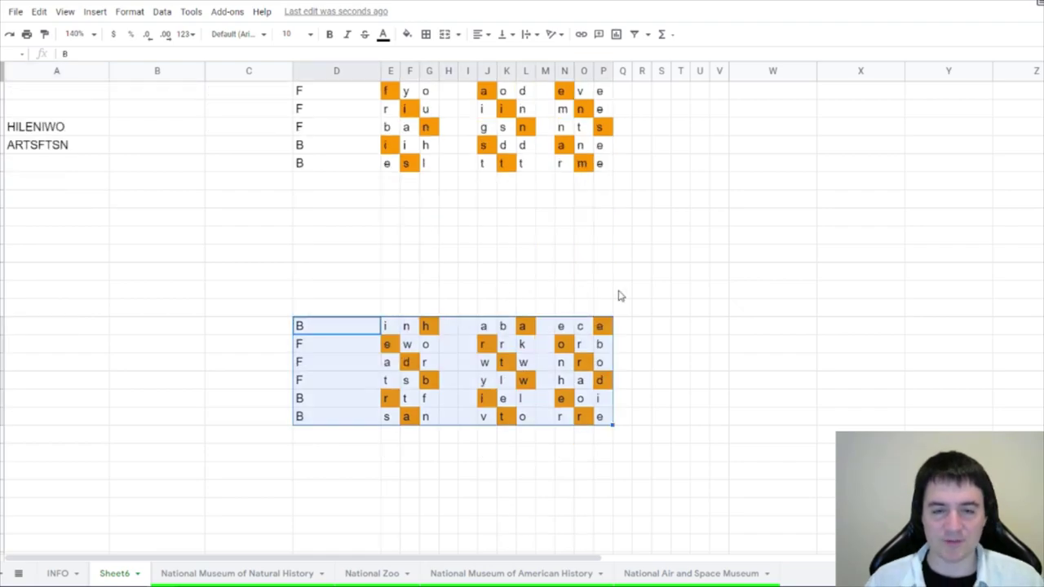
{"action": "left_click", "coordinate": [697, 292]}
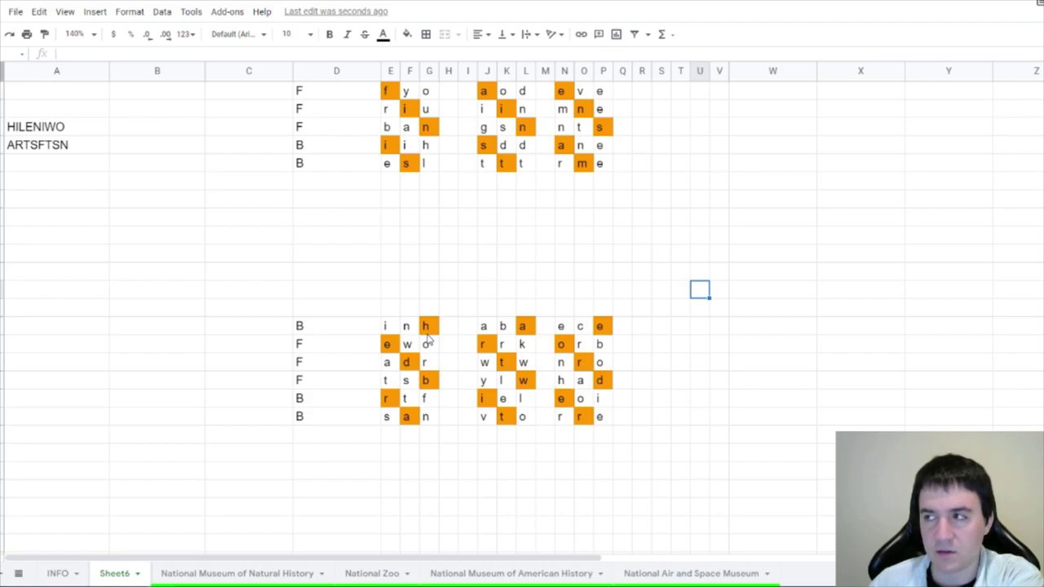
{"action": "left_click_drag", "start_coordinate": [571, 366], "coordinate": [549, 364]}
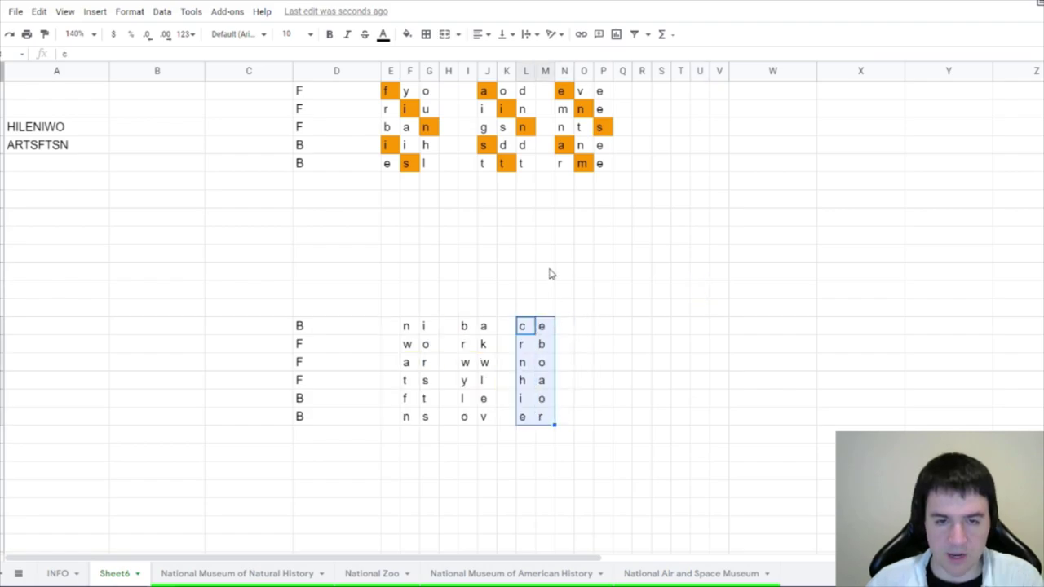
{"action": "left_click", "coordinate": [547, 271]}
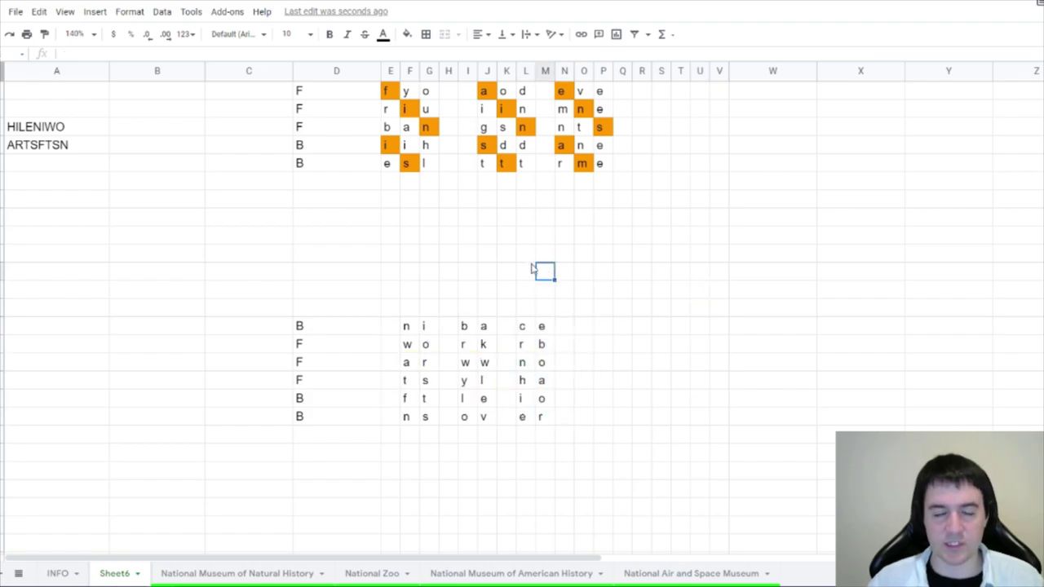
Highlight the leftover letter pairs ba, rb, ar, yl and io in the separated block orange
{"action": "scroll", "coordinate": [531, 269], "scroll_direction": "up", "scroll_amount": 5}
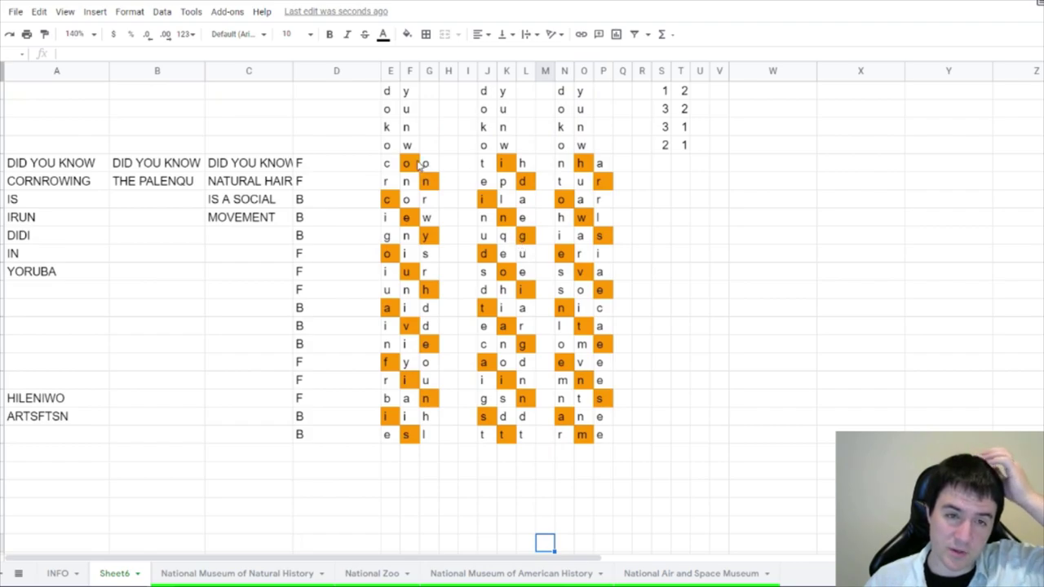
{"action": "scroll", "coordinate": [418, 164], "scroll_direction": "down", "scroll_amount": 5}
{"action": "left_click_drag", "start_coordinate": [464, 236], "coordinate": [542, 255]}
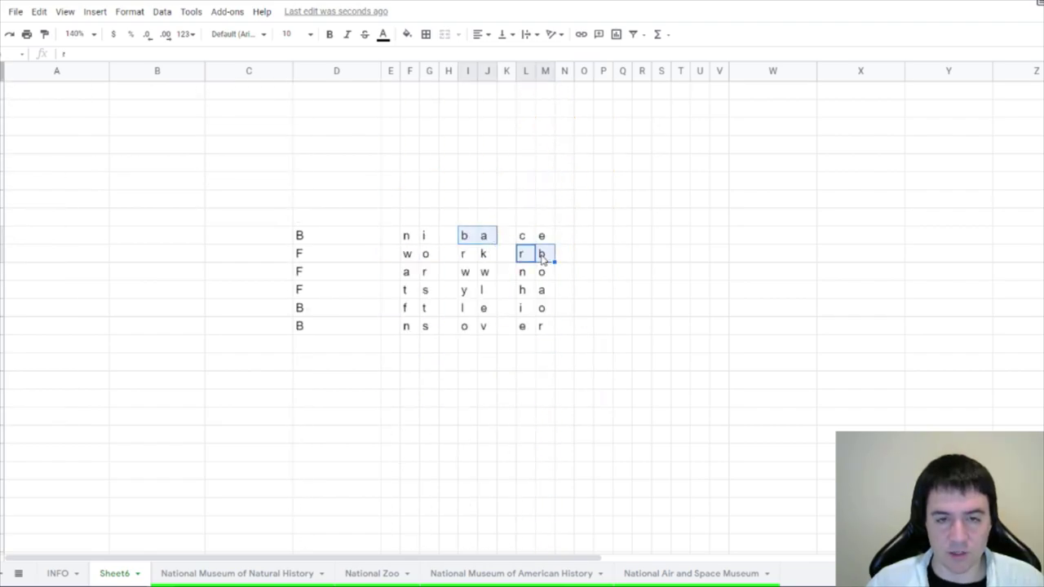
Enter NICE, WORK, NOW, WHATS, LEFT and OVER in column Q beside the block and highlight the last row's ns orange
{"action": "key", "text": "Return"}
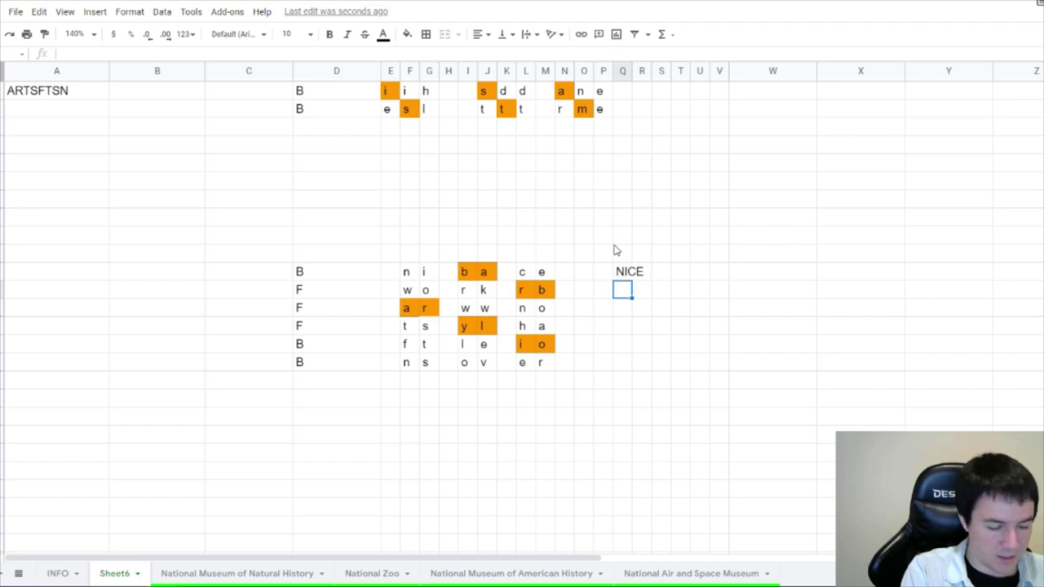
{"action": "type", "text": "WORK"}
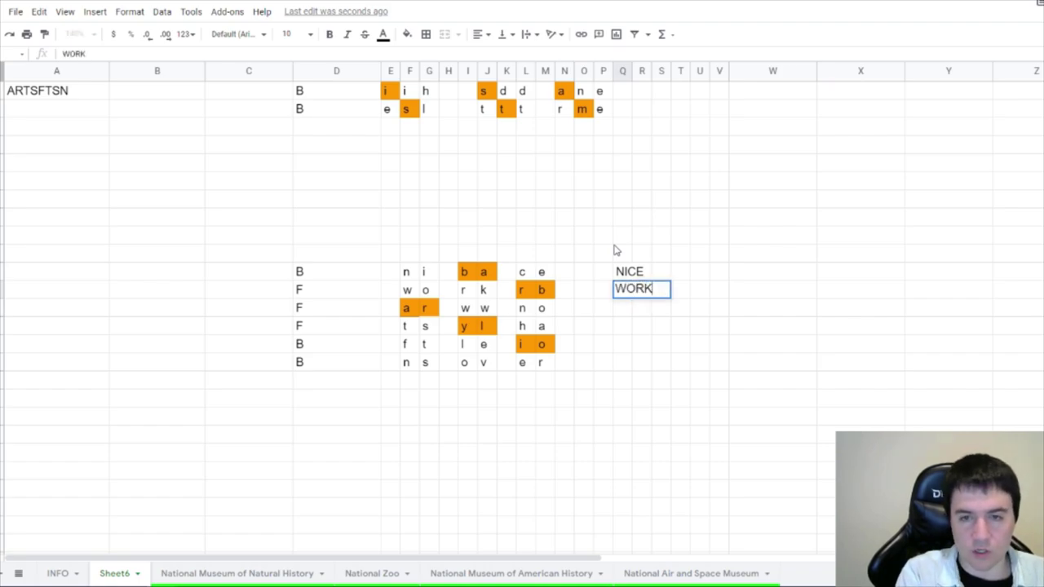
{"action": "key", "text": "Return"}
{"action": "type", "text": "NOW"}
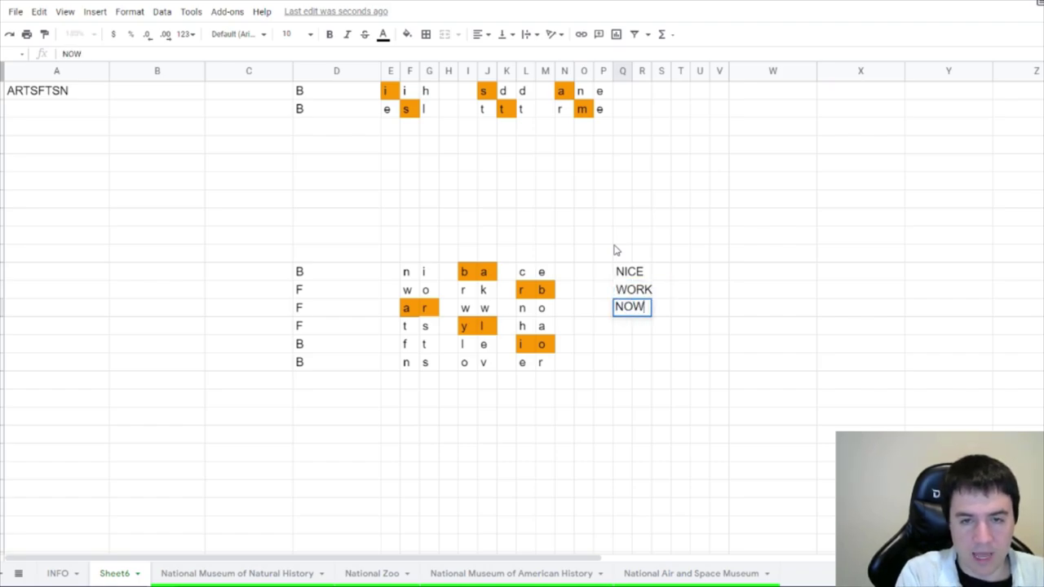
{"action": "key", "text": "Return"}
{"action": "type", "text": "W"}
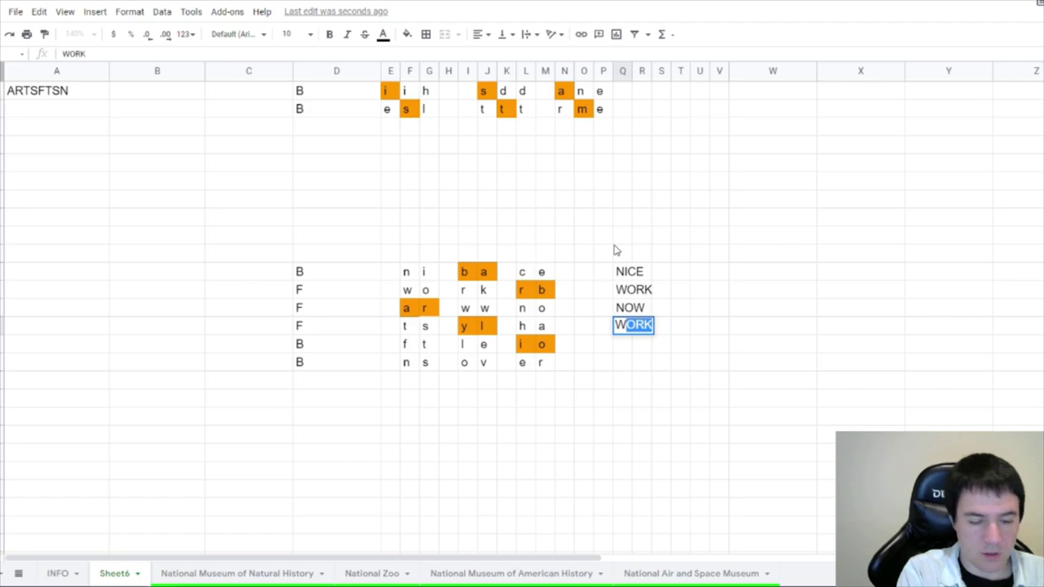
{"action": "type", "text": "HATS"}
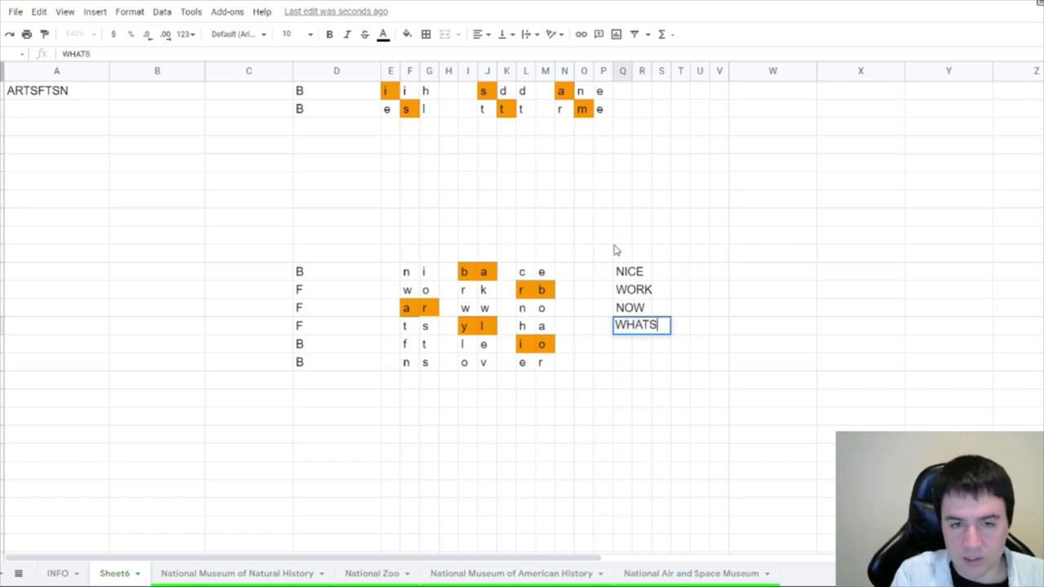
{"action": "key", "text": "Return"}
{"action": "type", "text": "LEFT"}
{"action": "key", "text": "Return"}
{"action": "type", "text": "OVER"}
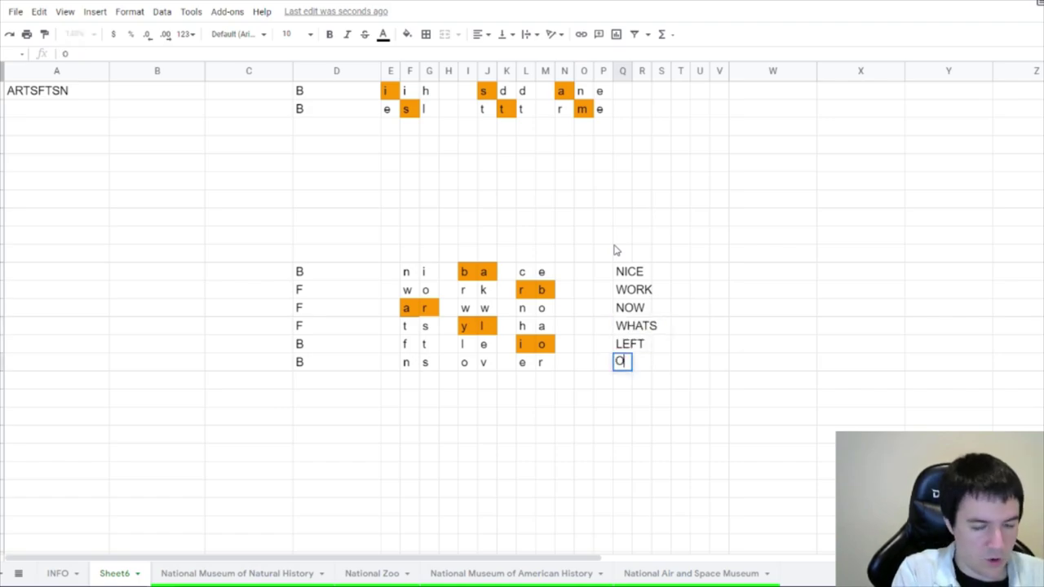
{"action": "key", "text": "Return"}
{"action": "left_click", "coordinate": [524, 392]}
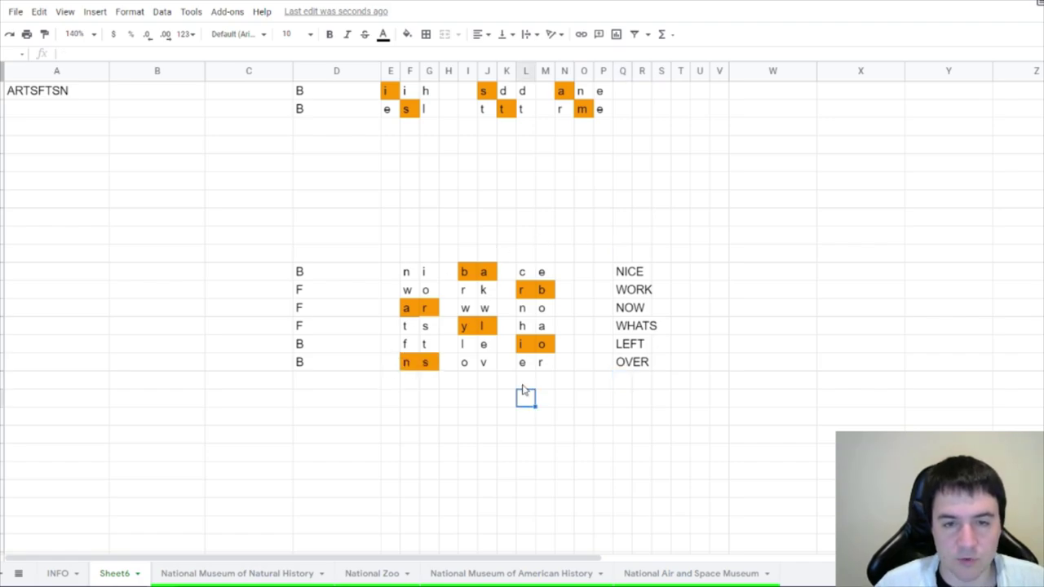
Enter BARBARY LIONS in column W, copy it and submit it as the National Museum of African American History and Culture answer
{"action": "key", "text": "alt+Tab"}
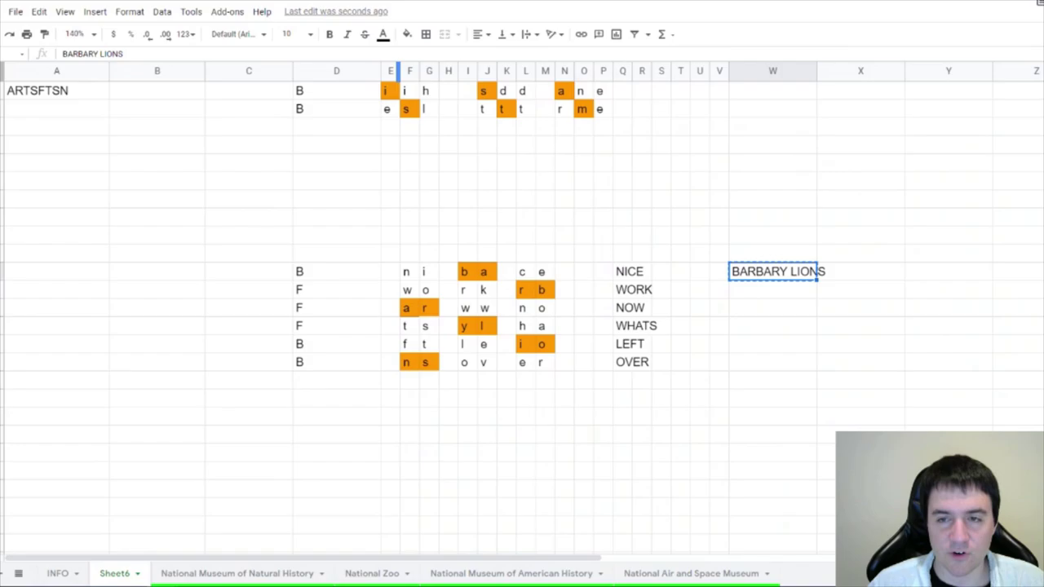
{"action": "key", "text": "alt+Tab"}
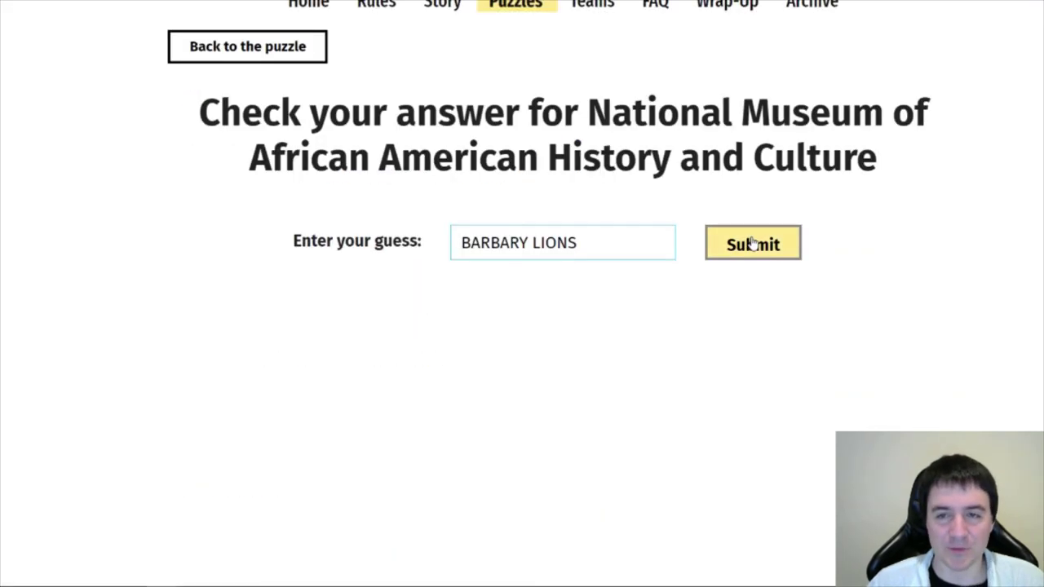
{"action": "left_click", "coordinate": [752, 242]}
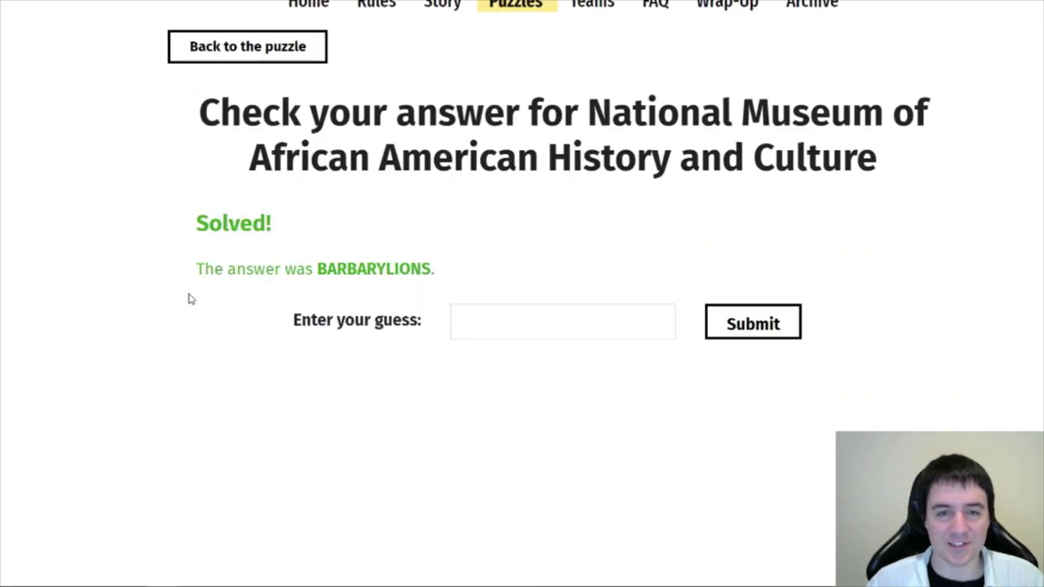